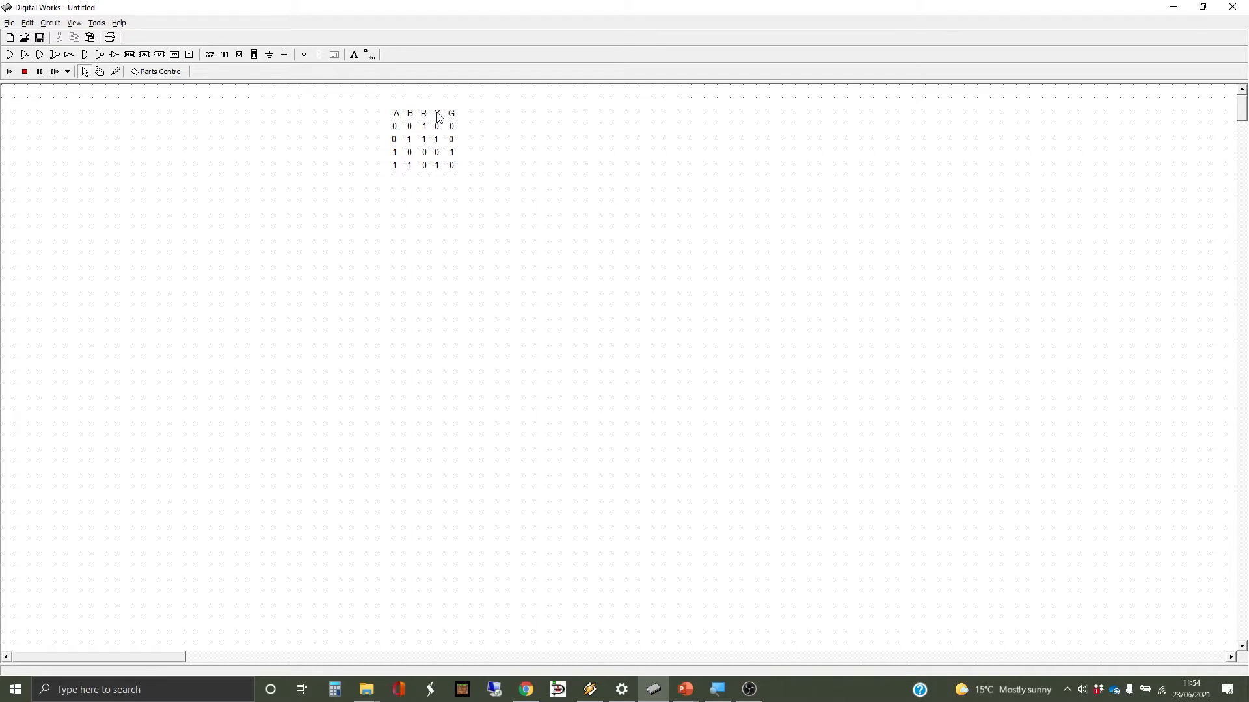
- Place three output lights in a column left of the truth table and delete a stray fourth light
click(303, 55)
click(291, 178)
click(294, 201)
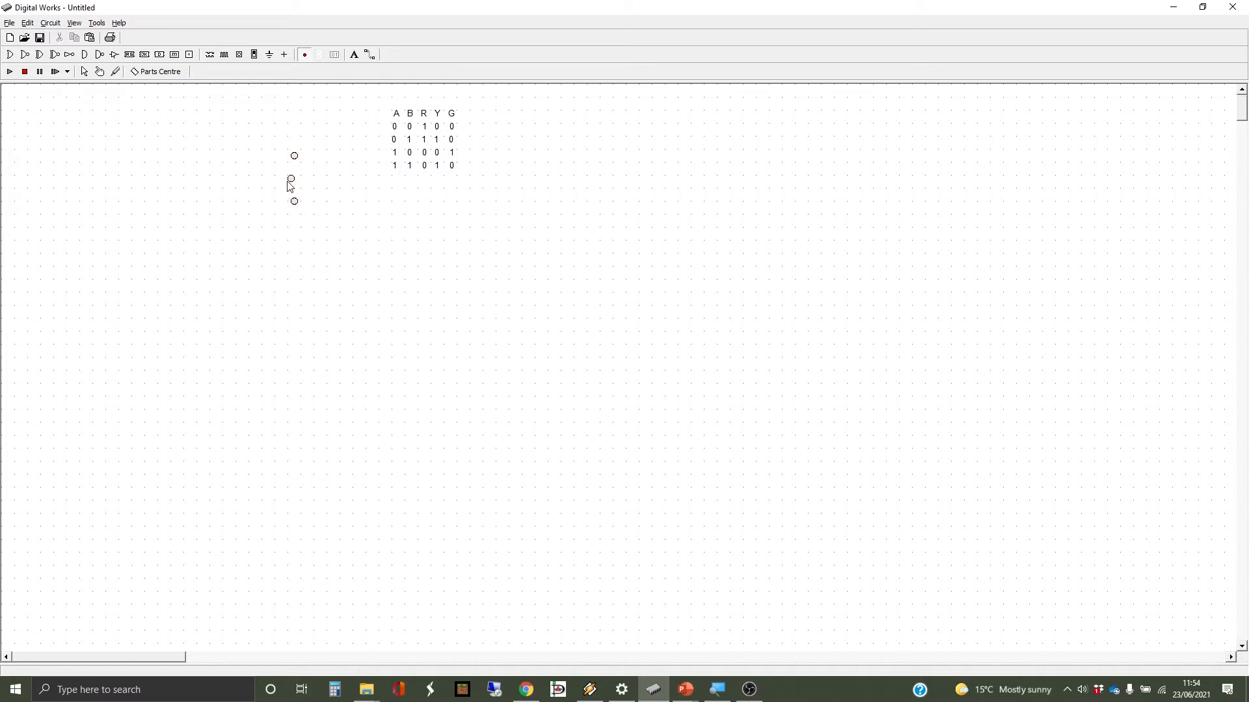
click(345, 181)
key(Delete)
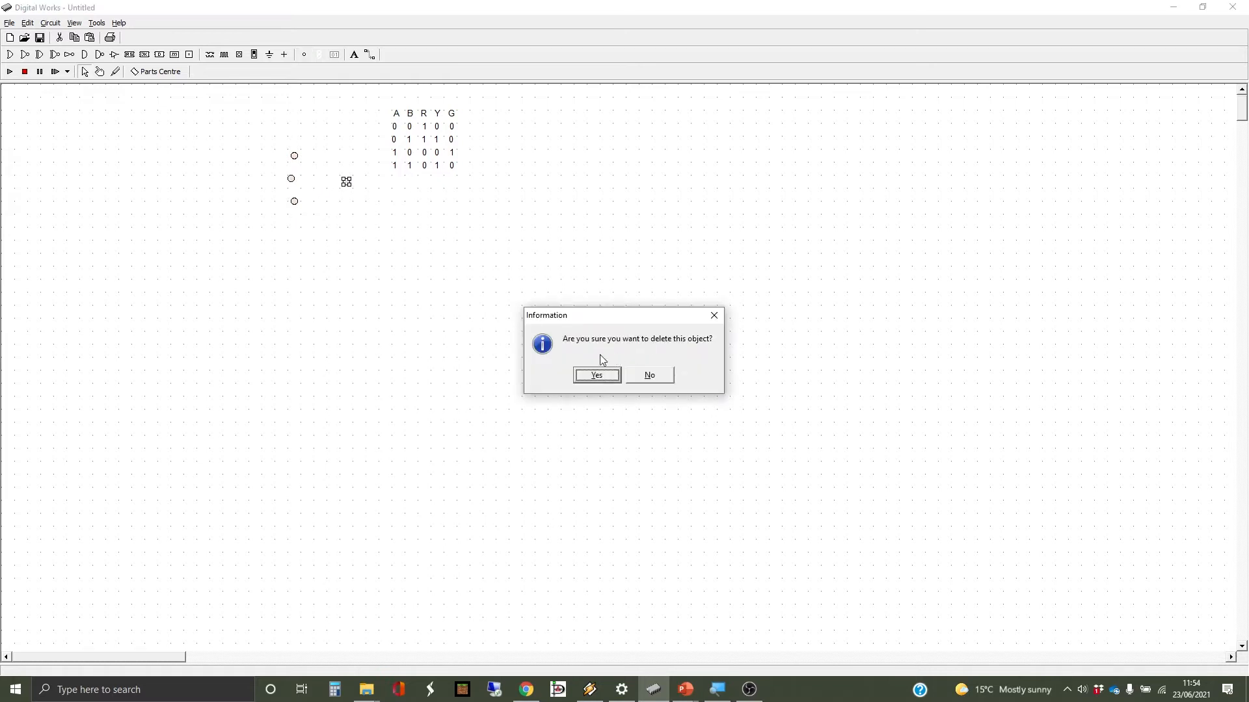
click(596, 376)
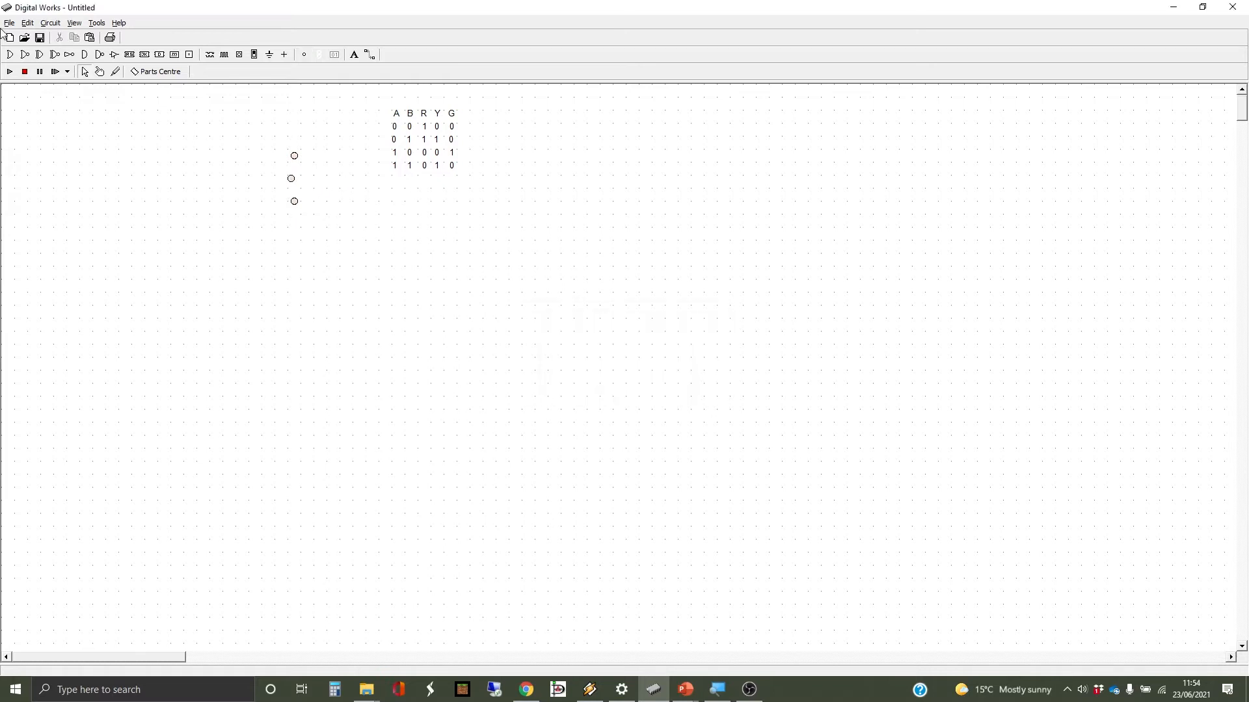
- Change the middle output light's colour to yellow
click(290, 182)
click(294, 203)
click(295, 158)
right_click(295, 158)
click(276, 173)
click(294, 180)
right_click(294, 180)
mouse_move(355, 229)
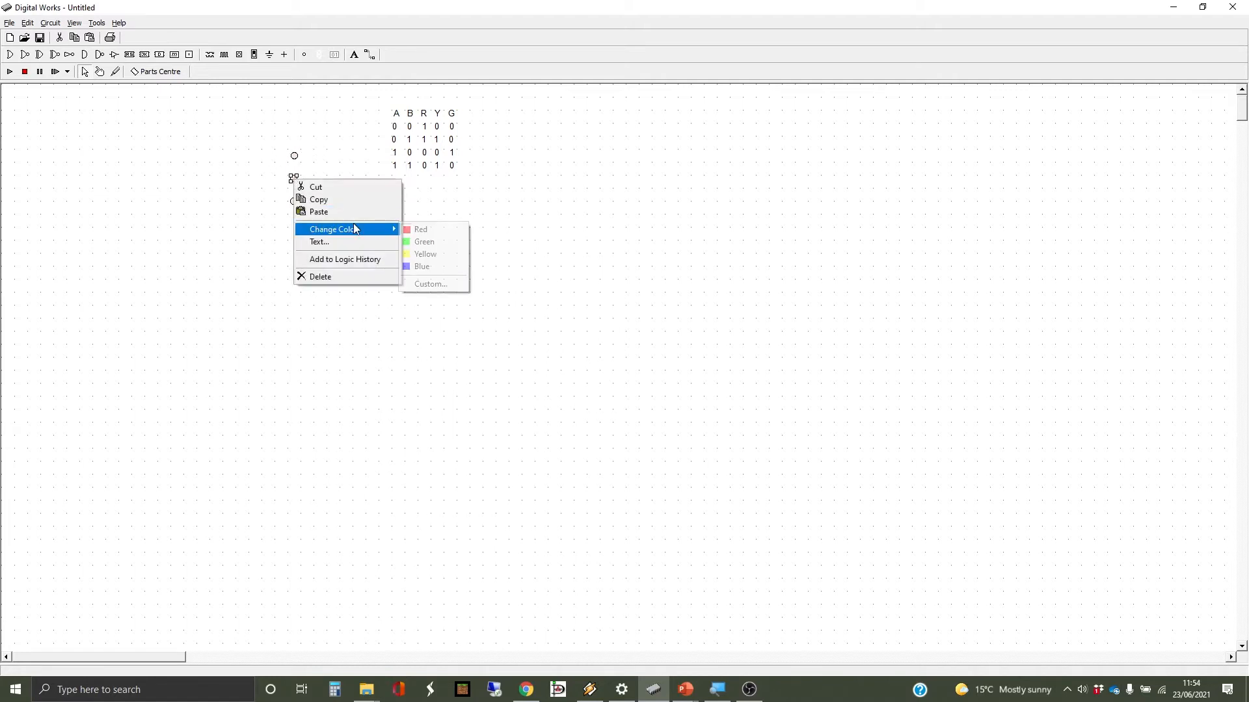
click(436, 253)
- Change the bottom output light's colour to green
click(293, 201)
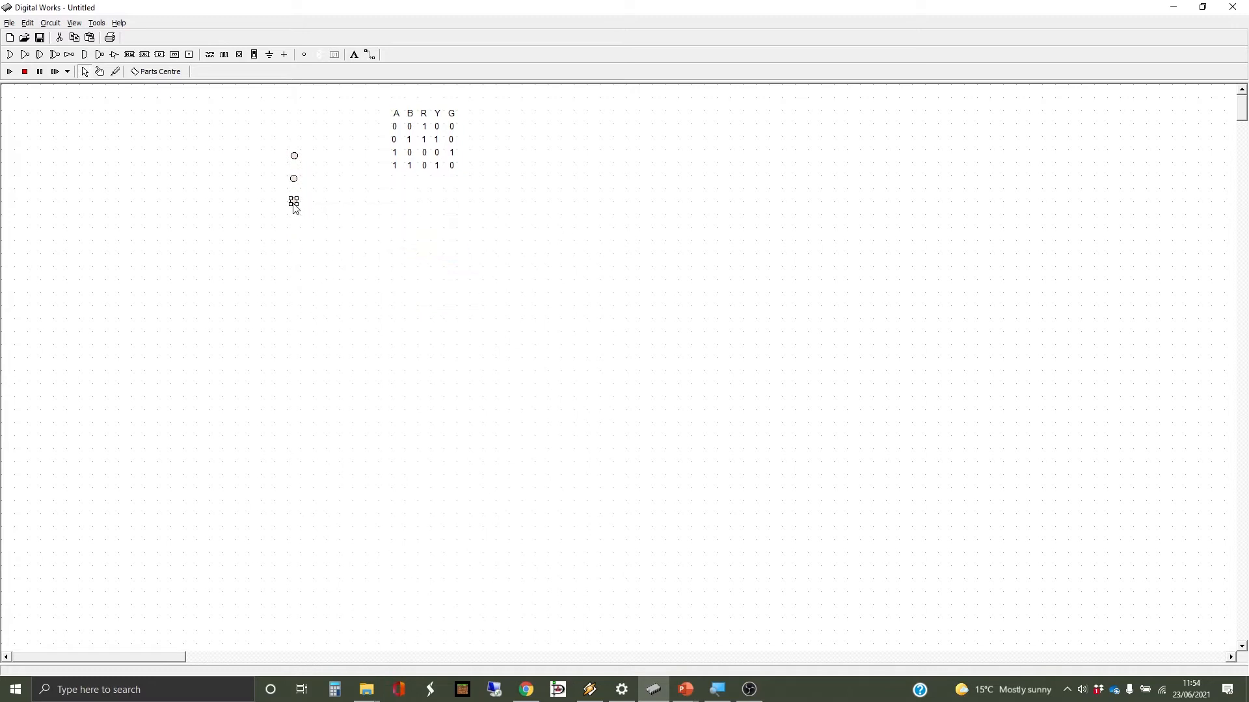
right_click(295, 208)
mouse_move(362, 253)
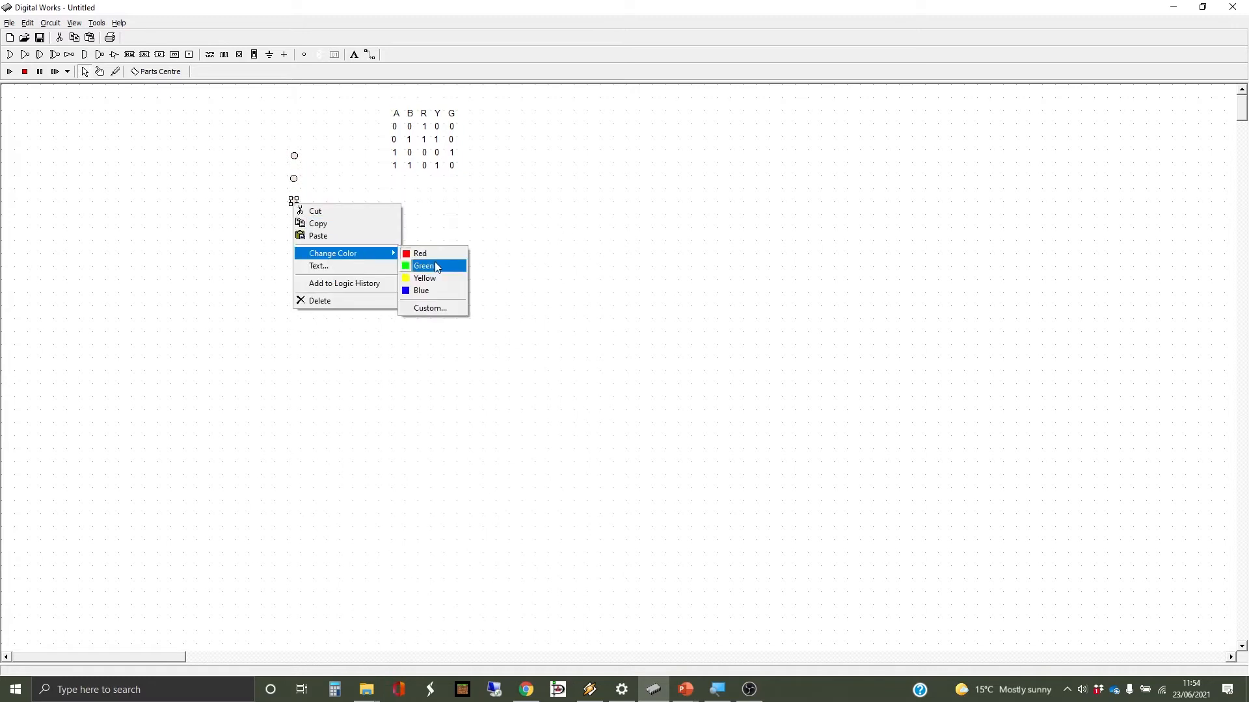
click(437, 267)
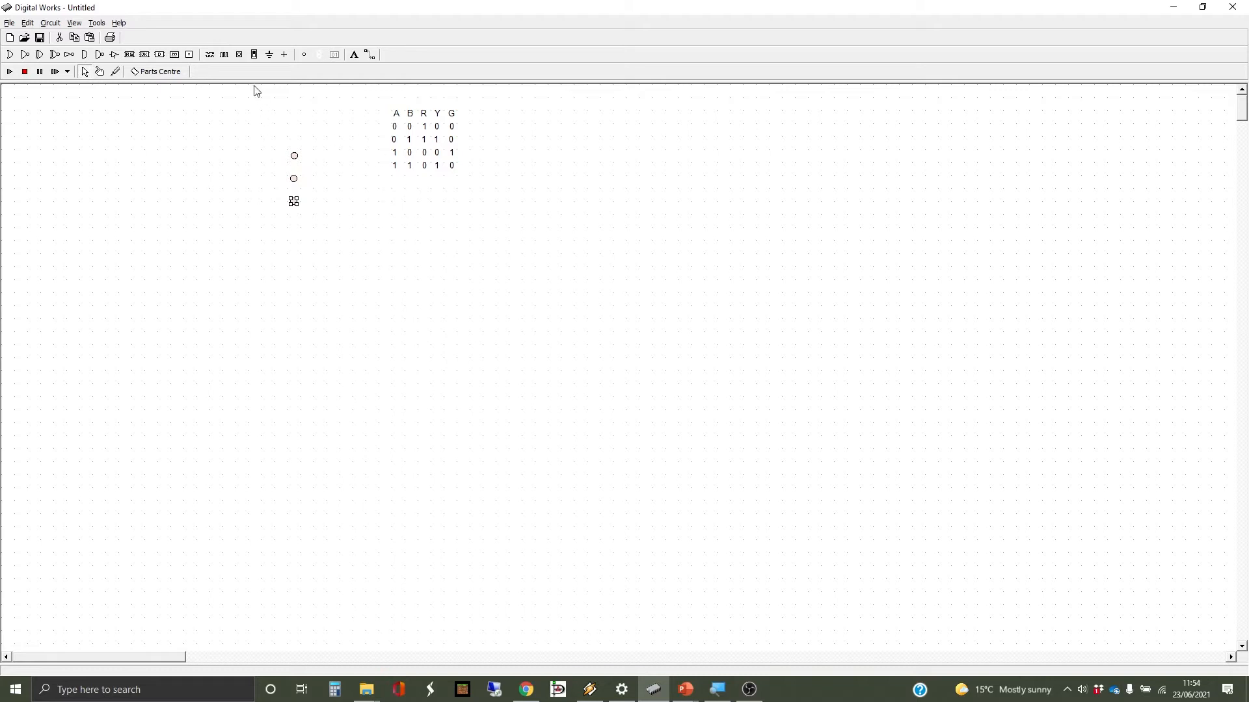
- Place an input at the top left and a terminal far below it, joined by a vertical wire
click(242, 56)
click(67, 111)
click(305, 55)
click(66, 319)
click(369, 54)
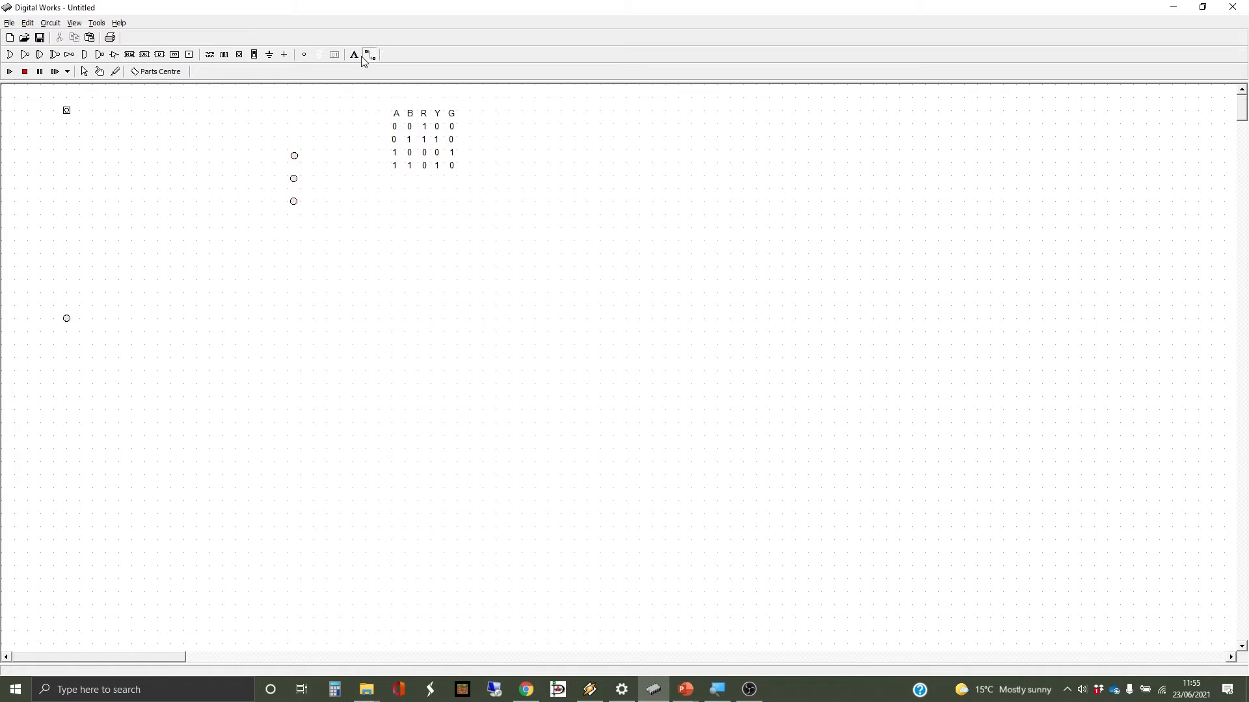
click(66, 111)
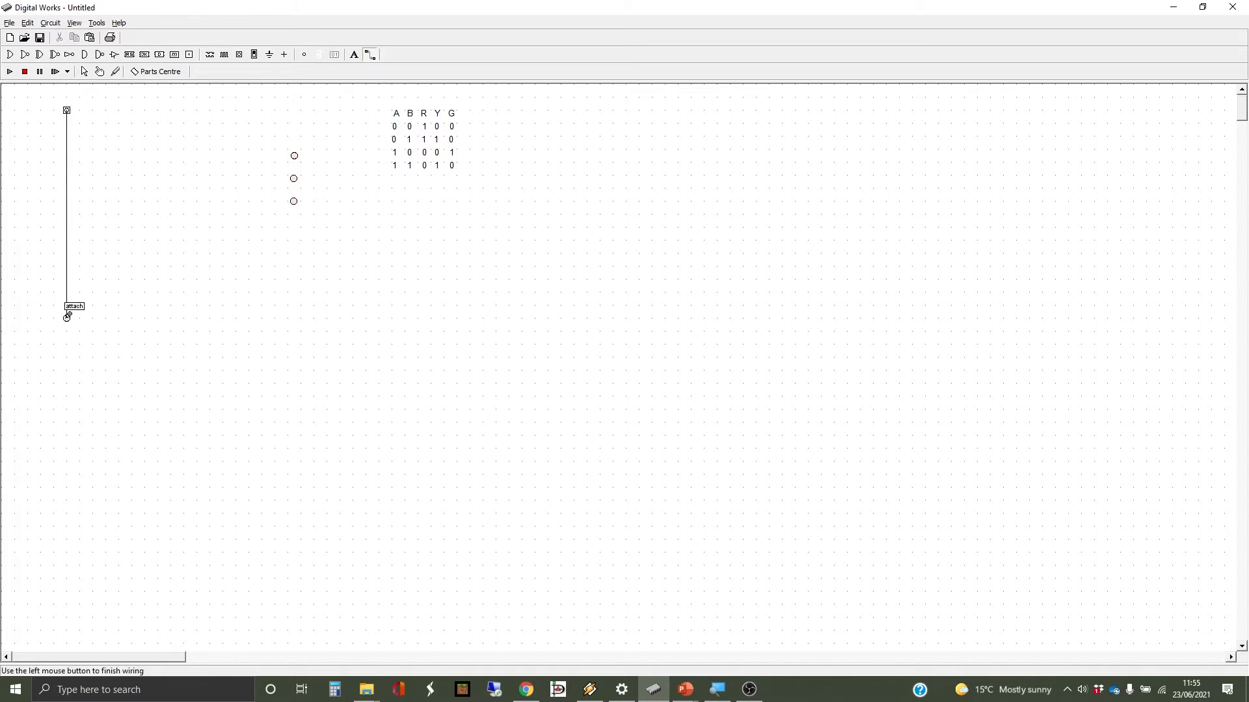
click(67, 317)
- Place an inverter beside the input and rotate it to point downward
click(70, 55)
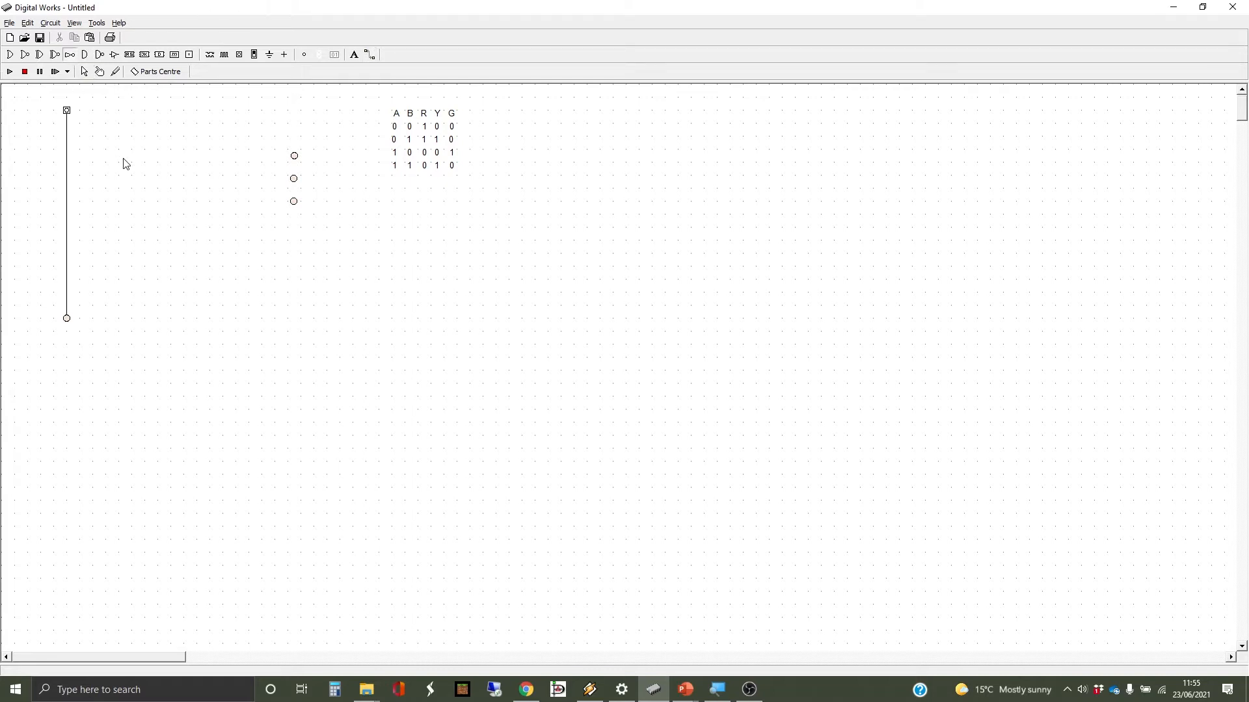
click(91, 128)
drag(106, 130, 80, 137)
- Add a second bottom terminal and wire the inverter's output down to it
click(305, 57)
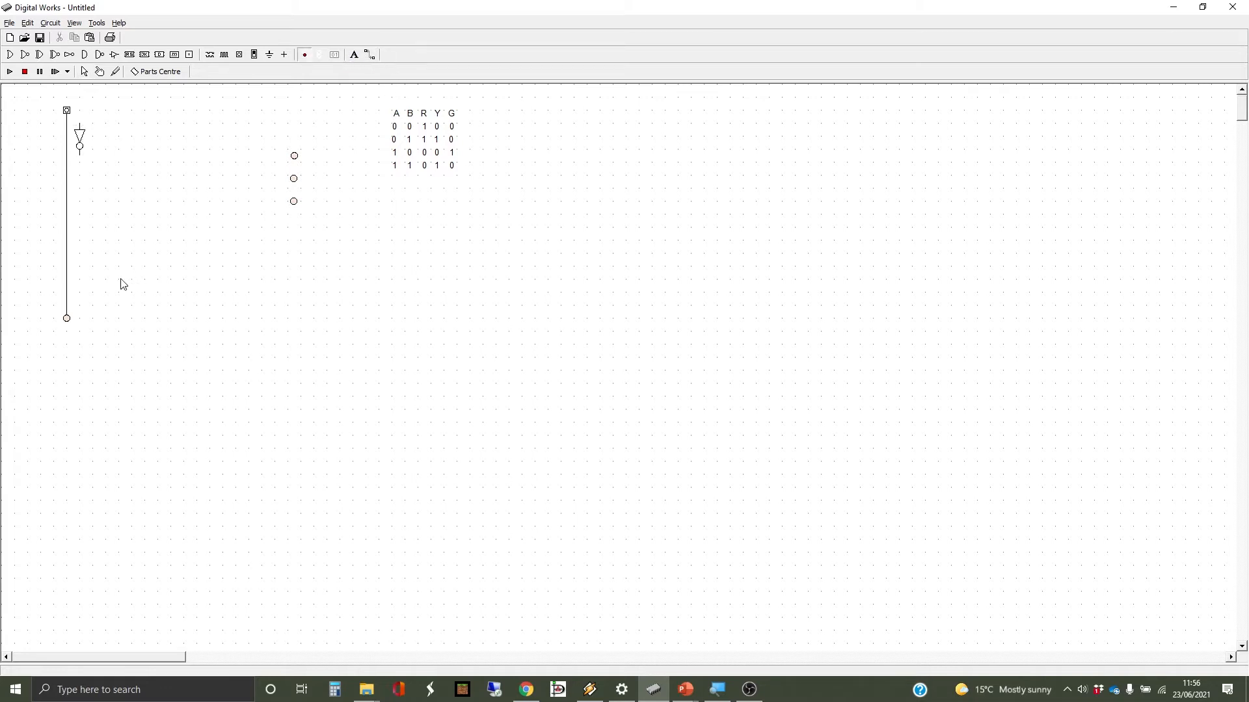
click(83, 317)
click(79, 317)
click(80, 319)
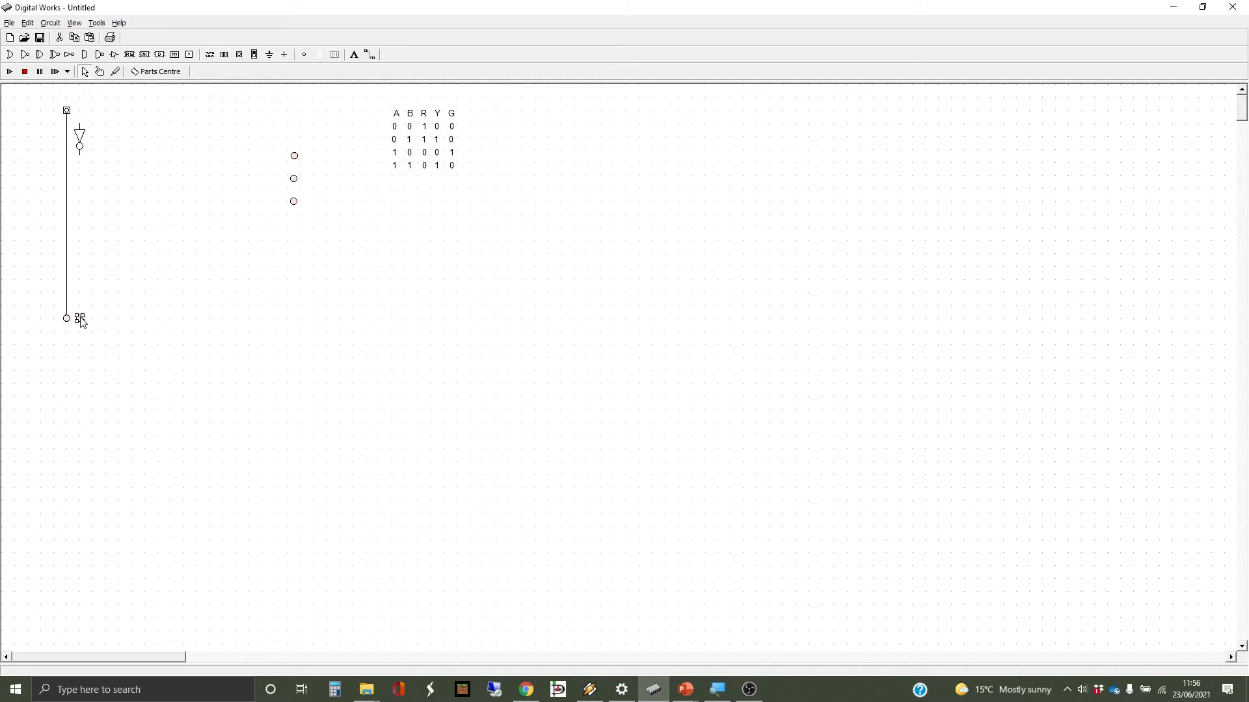
click(369, 54)
click(67, 111)
drag(80, 149, 79, 318)
click(84, 72)
- Delete the stray wire stub branching off the input line
click(372, 55)
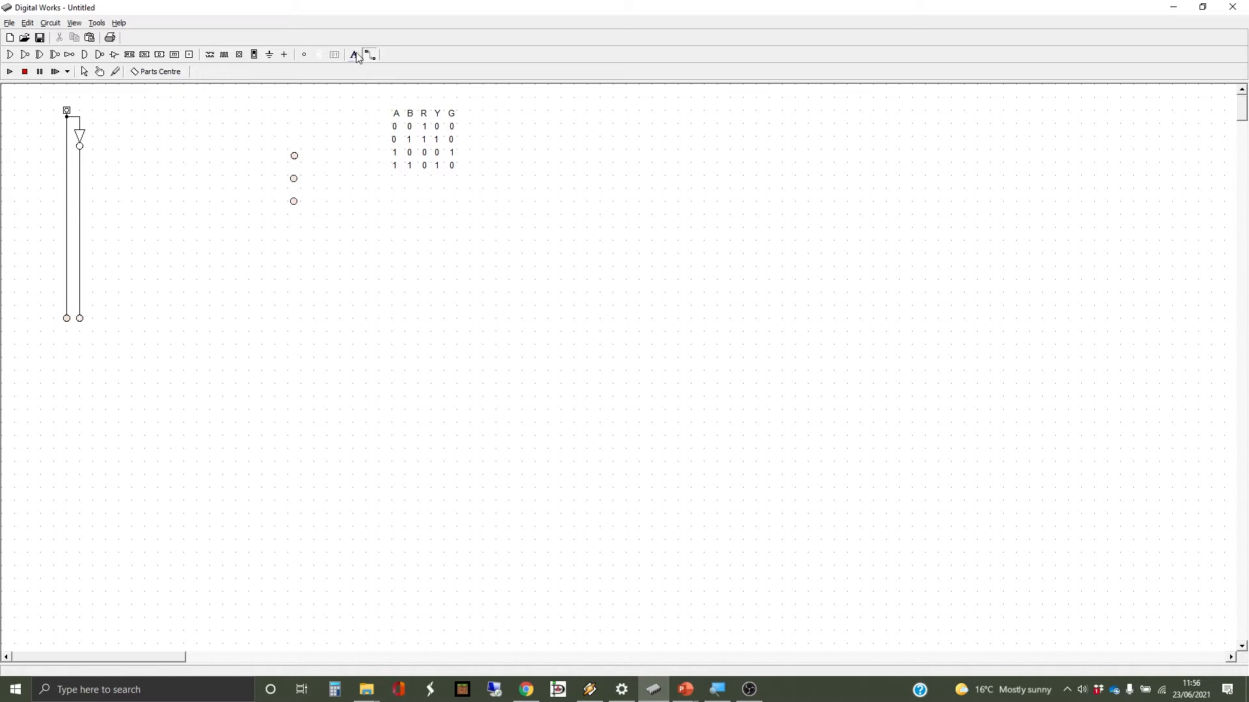
click(69, 156)
right_click(146, 156)
click(176, 201)
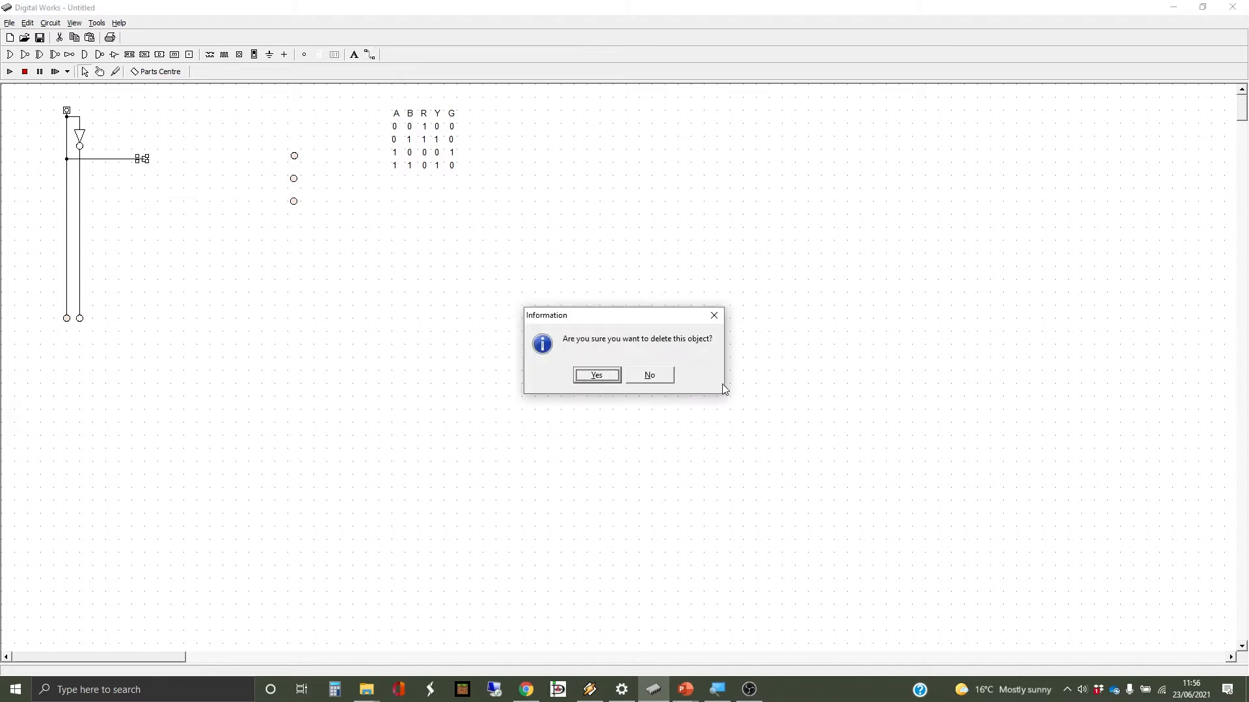
click(597, 376)
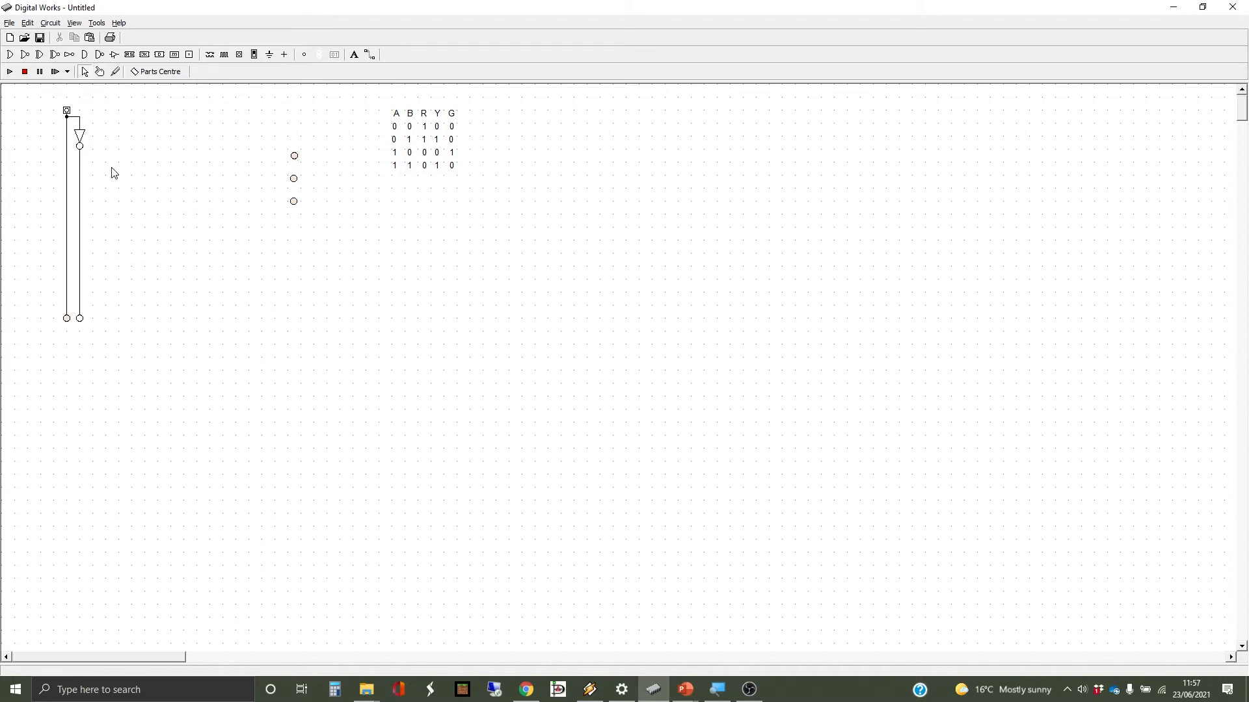
- Copy and paste the input-and-inverter circuit, placing the copy beside the original
drag(47, 95, 129, 335)
key(ctrl+c)
key(ctrl+v)
drag(95, 154, 108, 139)
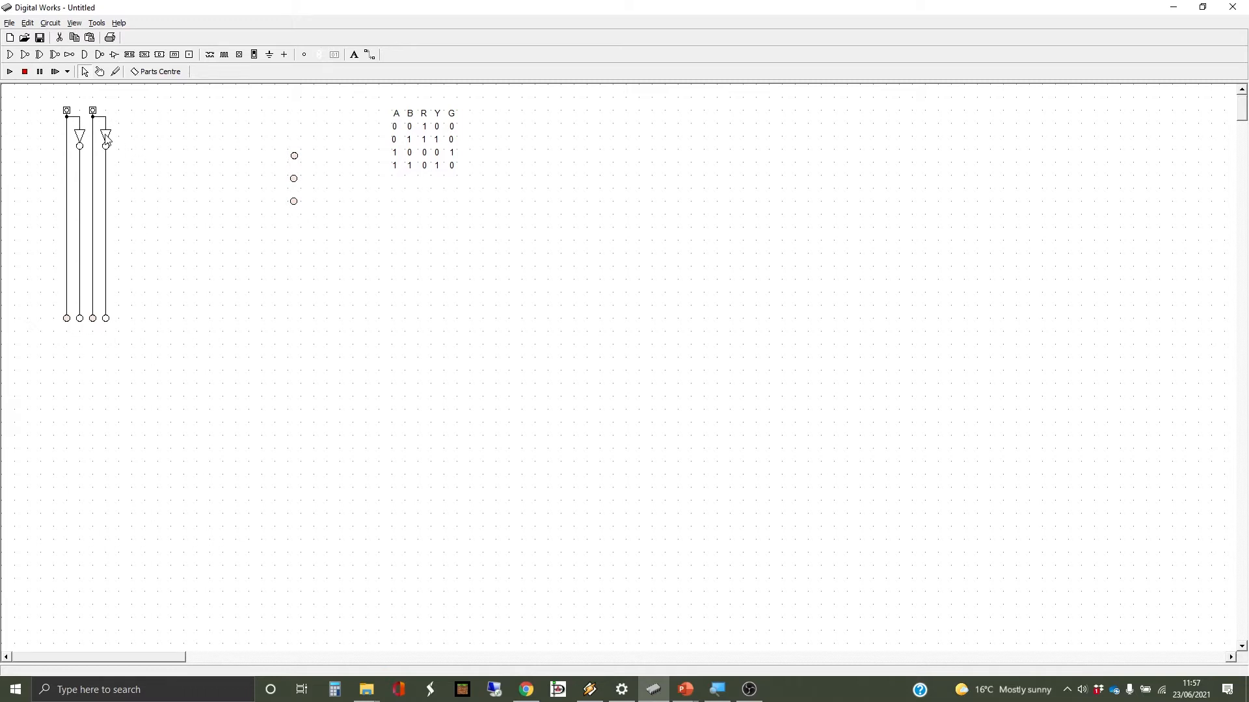
click(169, 133)
- Add a text label 'A' above the first input
click(353, 56)
click(69, 97)
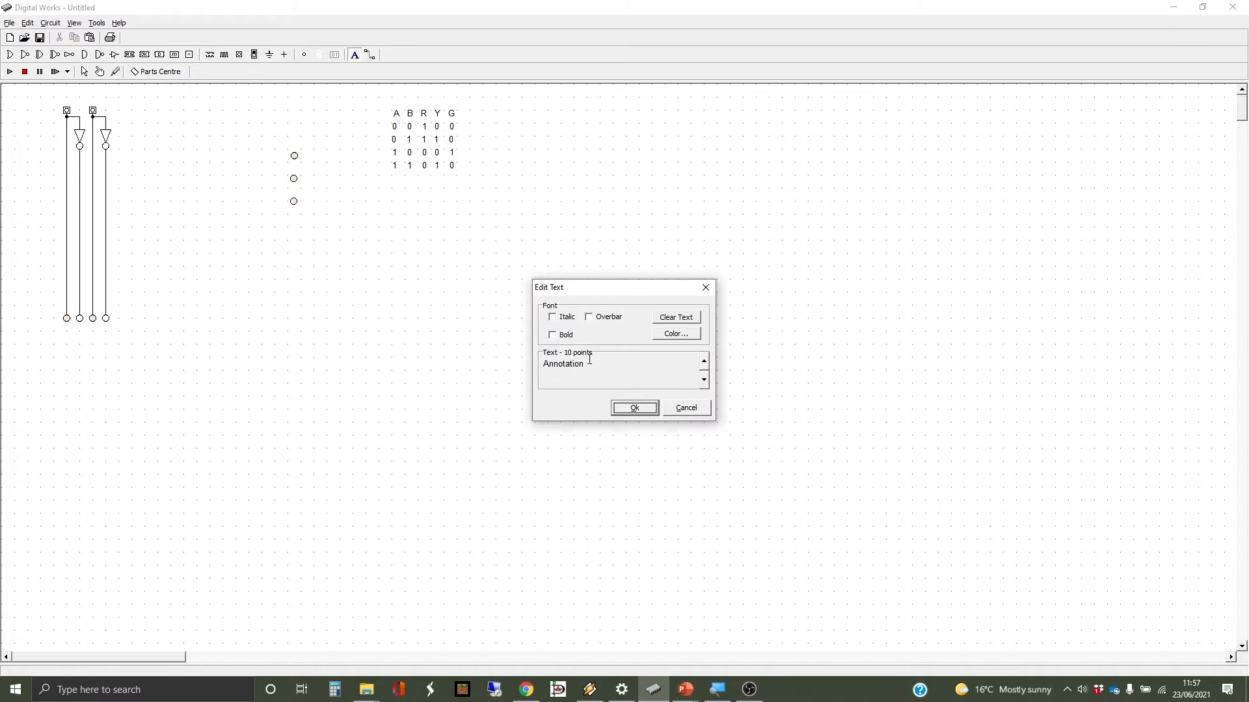
drag(607, 291, 291, 182)
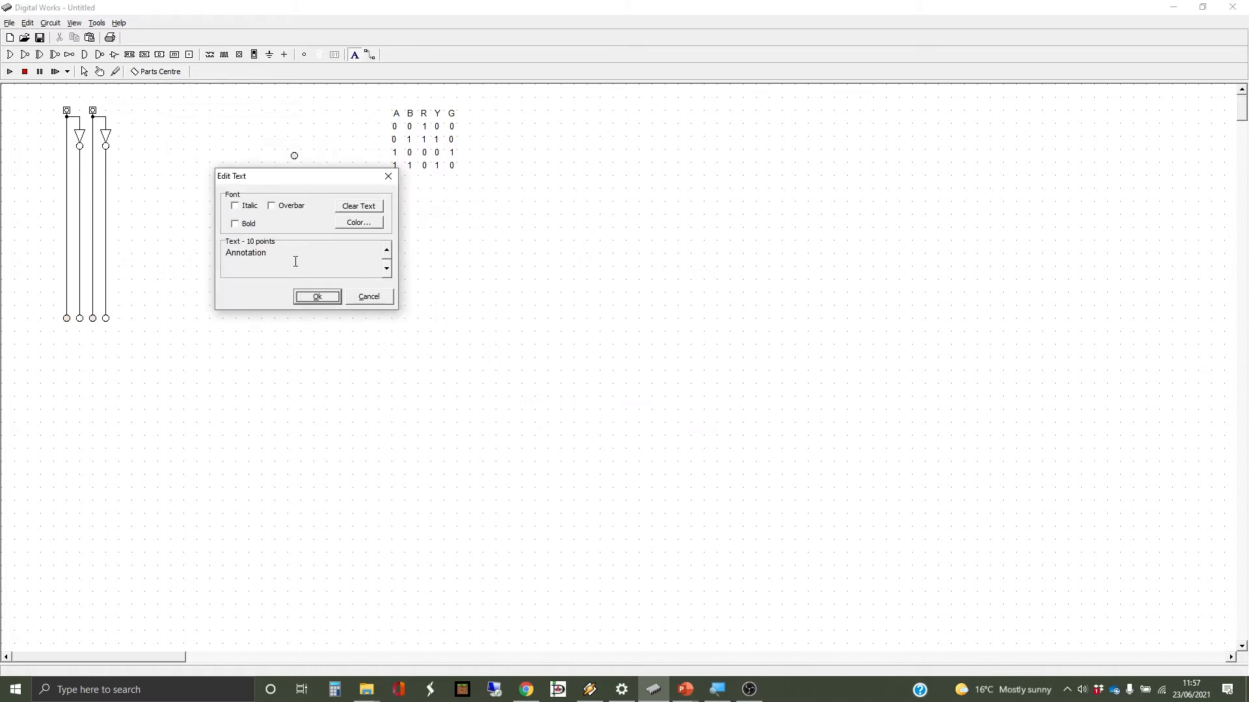
click(268, 252)
double_click(269, 252)
text(A)
click(323, 298)
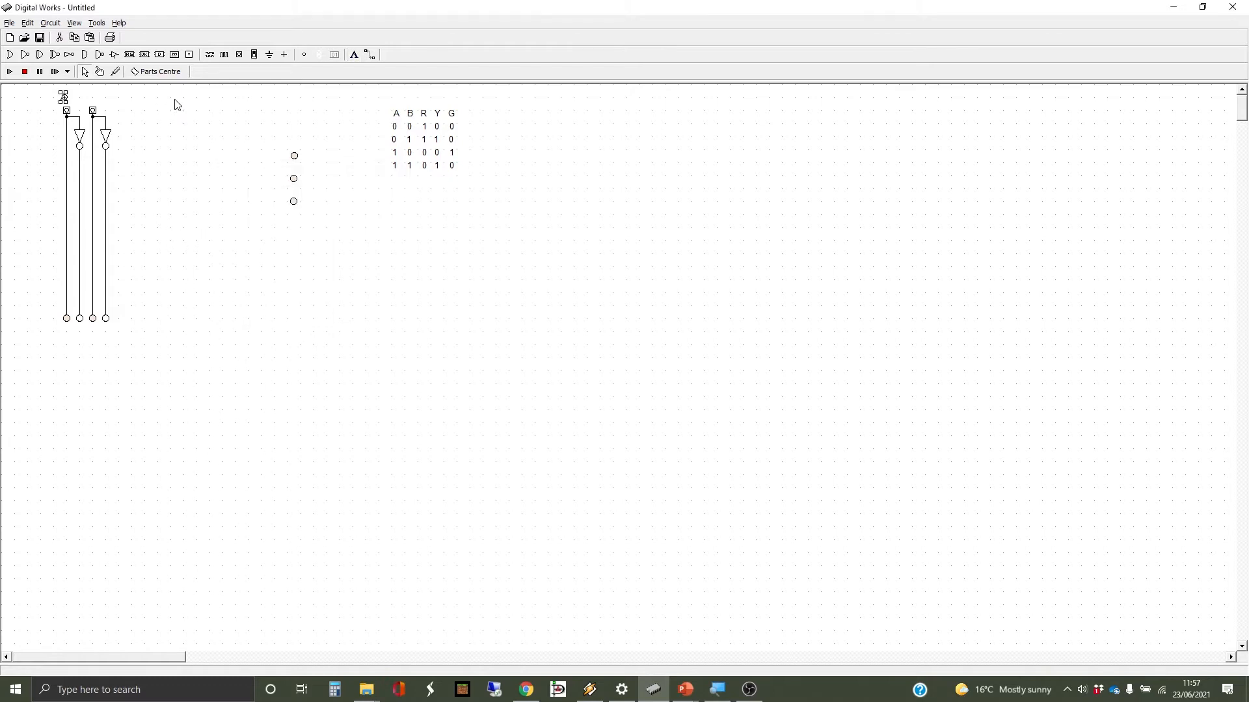
- Add a 'B' label above the second input, rotate it, then delete it
click(359, 55)
click(94, 102)
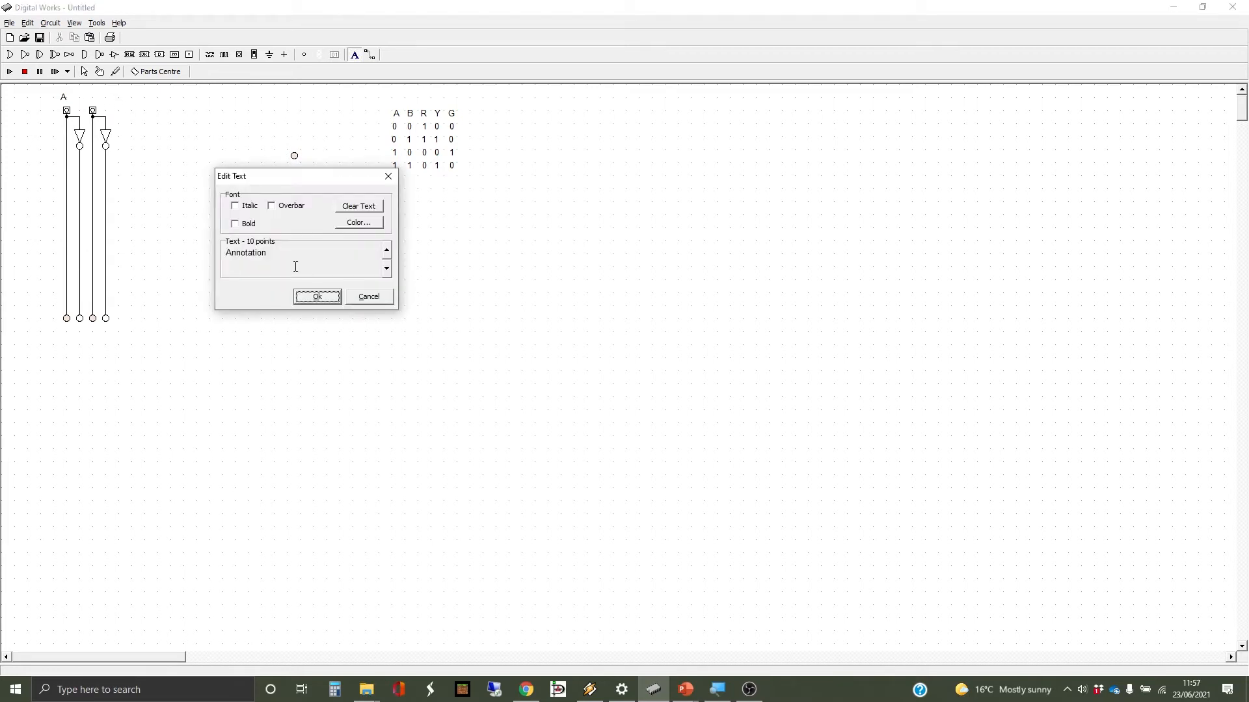
drag(270, 254, 216, 254)
text(B)
click(319, 297)
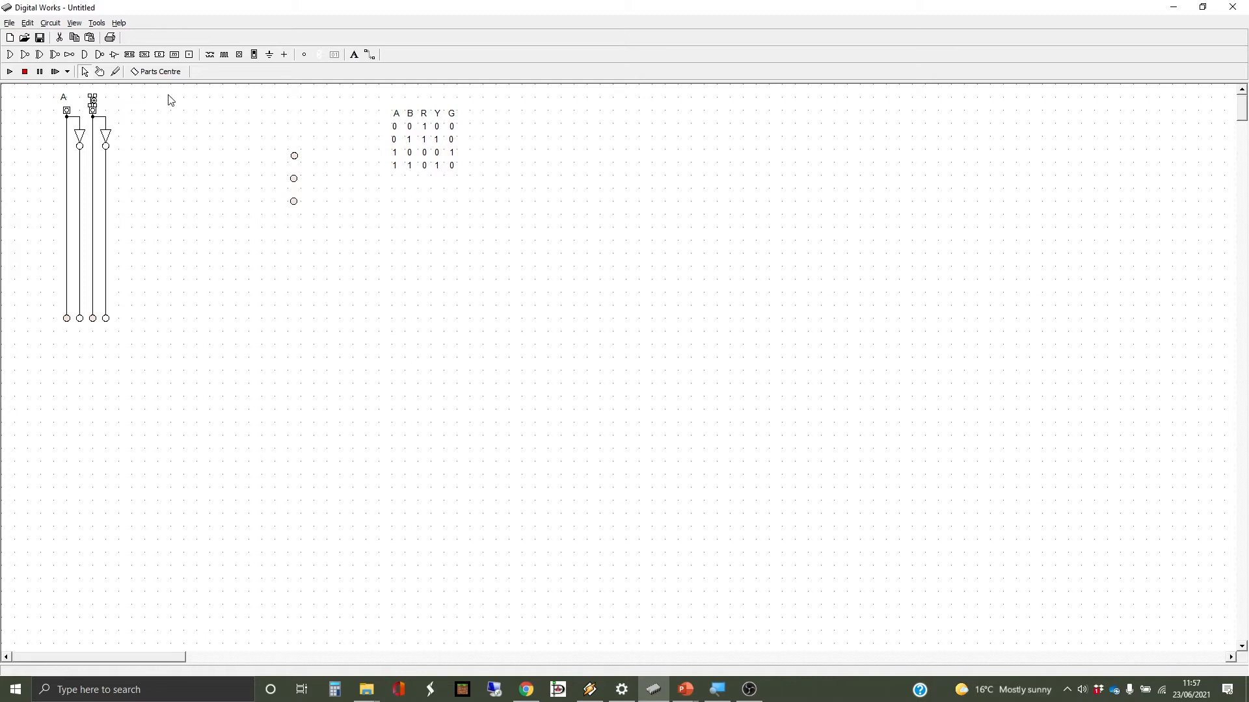
click(93, 100)
drag(93, 100, 93, 97)
click(104, 101)
drag(86, 91, 115, 115)
key(Delete)
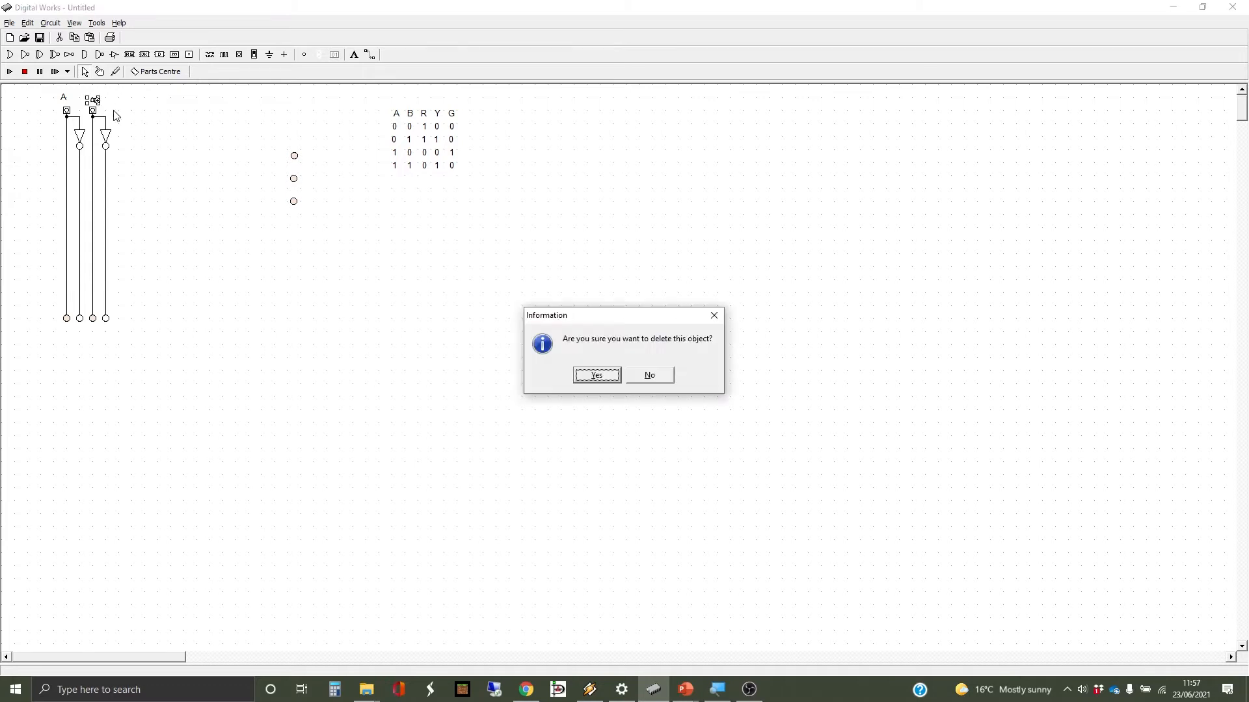
click(593, 375)
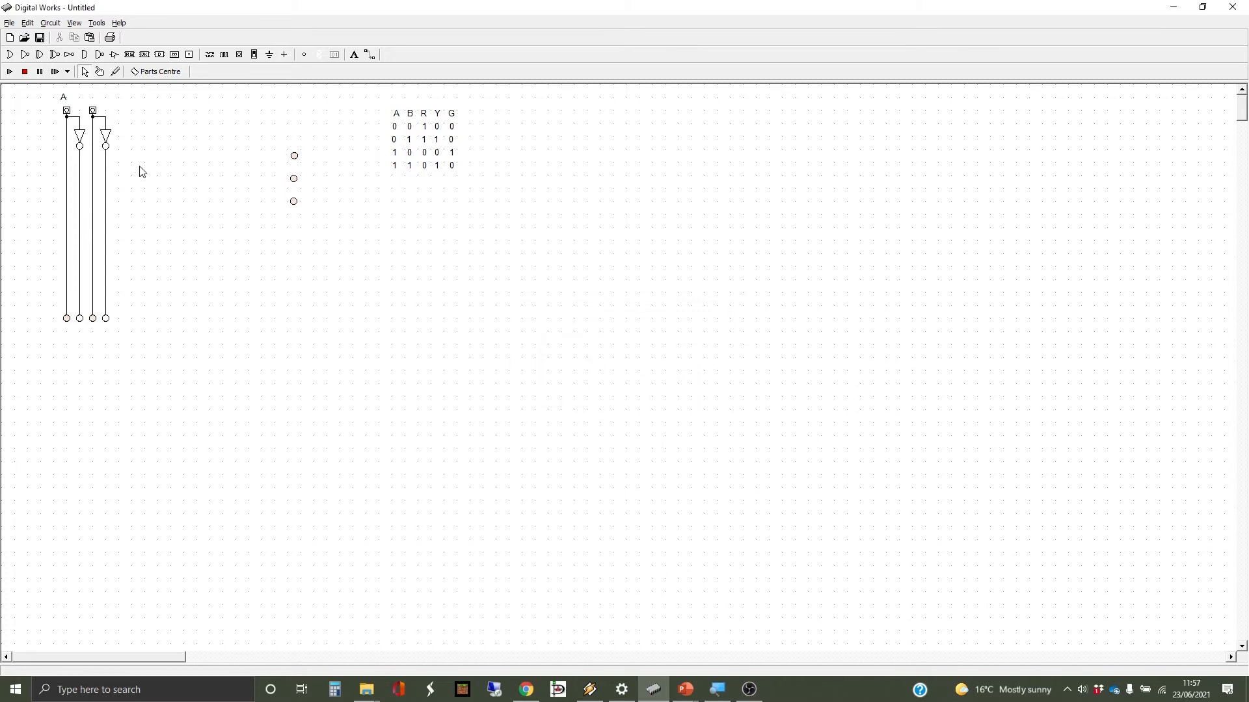
- Place a text label above the second input, replacing the 'Annotation' placeholder to read B
click(354, 55)
click(92, 97)
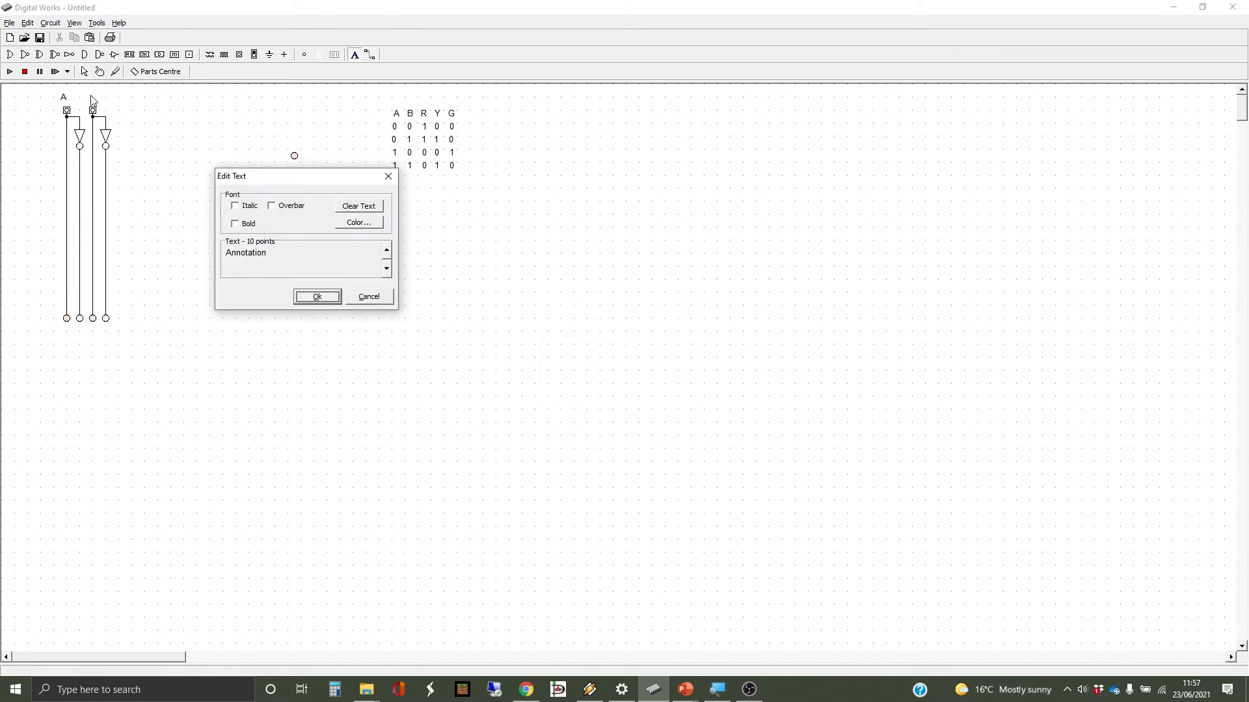
drag(268, 253, 176, 240)
key(Delete)
click(327, 301)
click(164, 151)
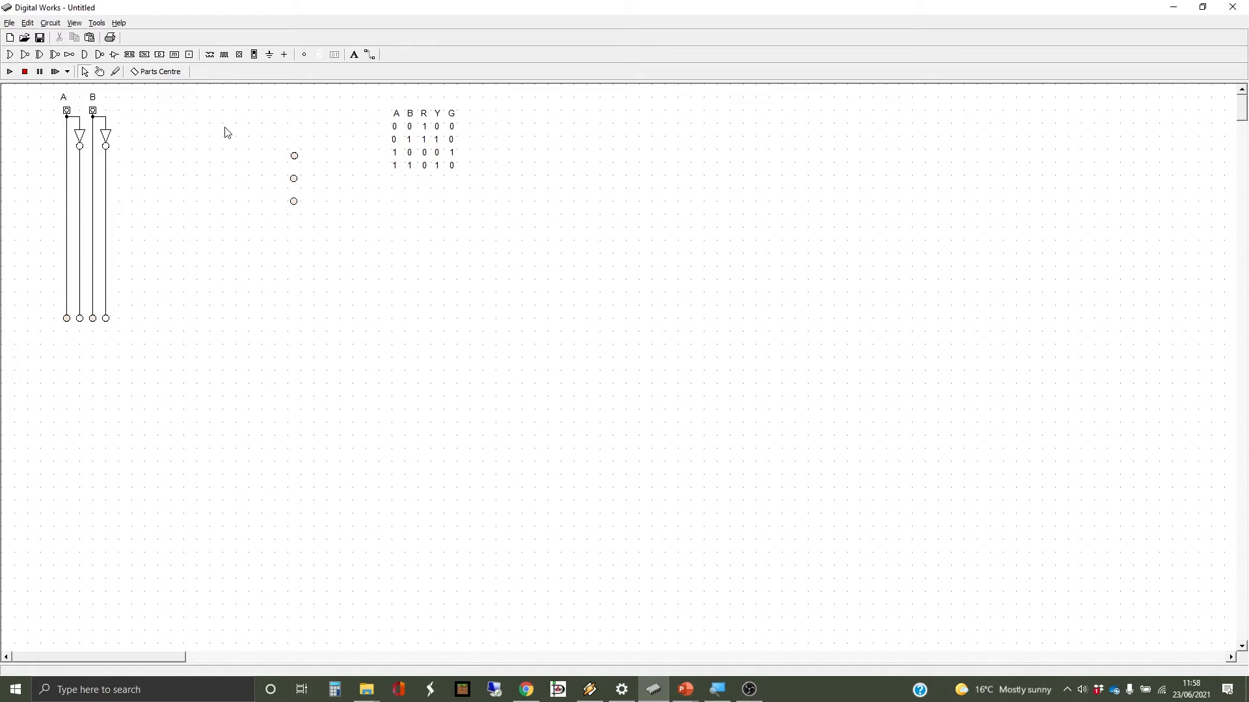
- Place two AND gates right of the inverters, one below the other
click(86, 55)
click(136, 164)
mouse_move(149, 168)
mouse_down()
mouse_move(138, 196)
mouse_move(144, 167)
mouse_up()
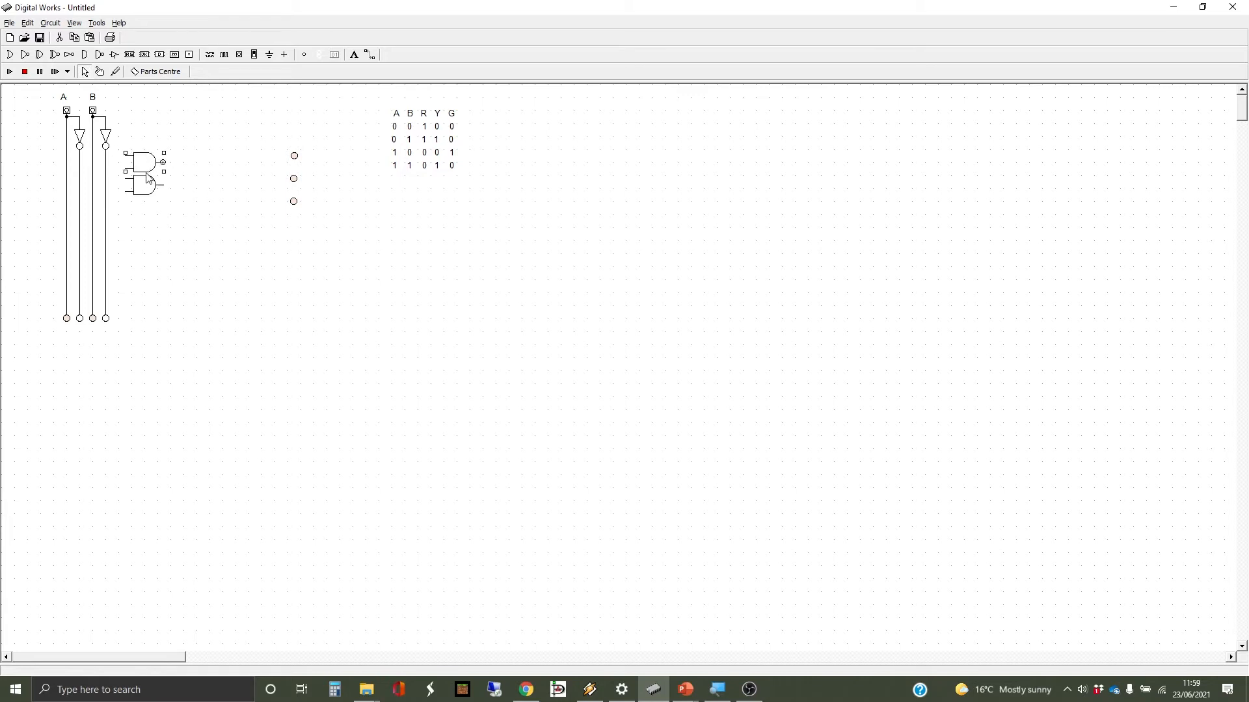
click(172, 216)
- Wire the top AND gate's first input to the inverted A line
click(369, 55)
drag(126, 154, 102, 149)
drag(81, 156, 81, 152)
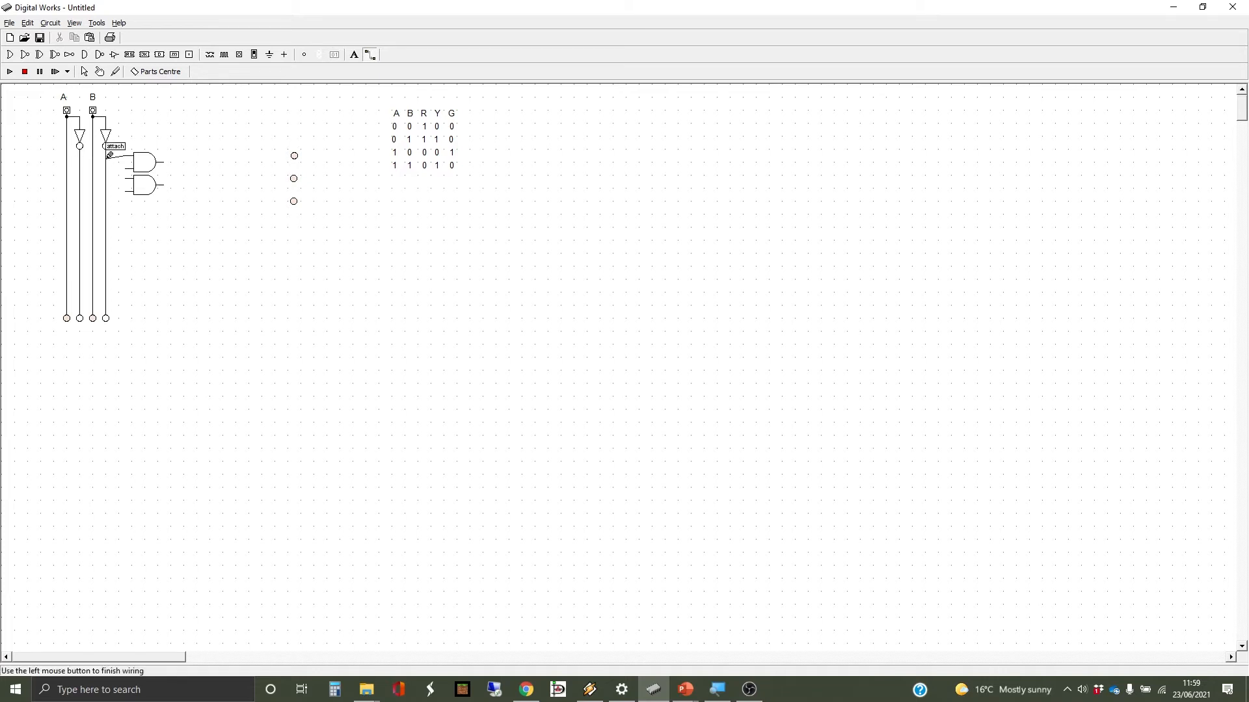
- Delete the stray object beside the top AND gate
right_click(109, 155)
right_click(131, 135)
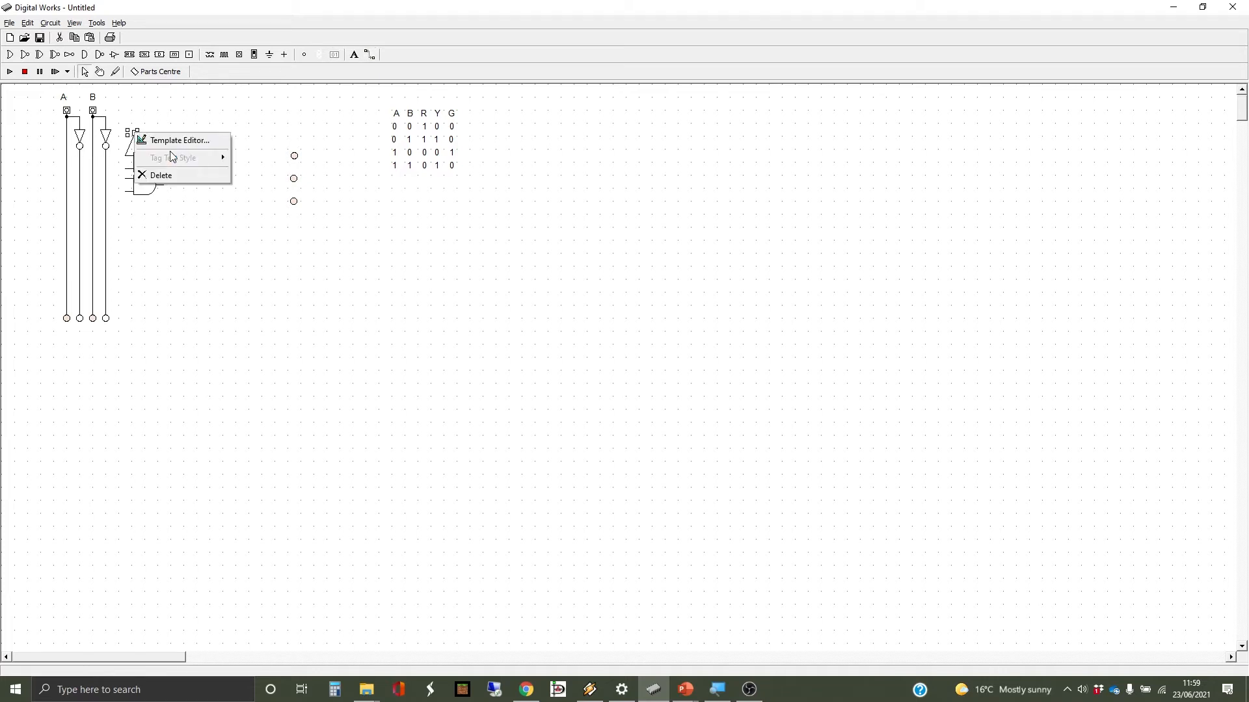
click(176, 175)
drag(551, 307, 393, 210)
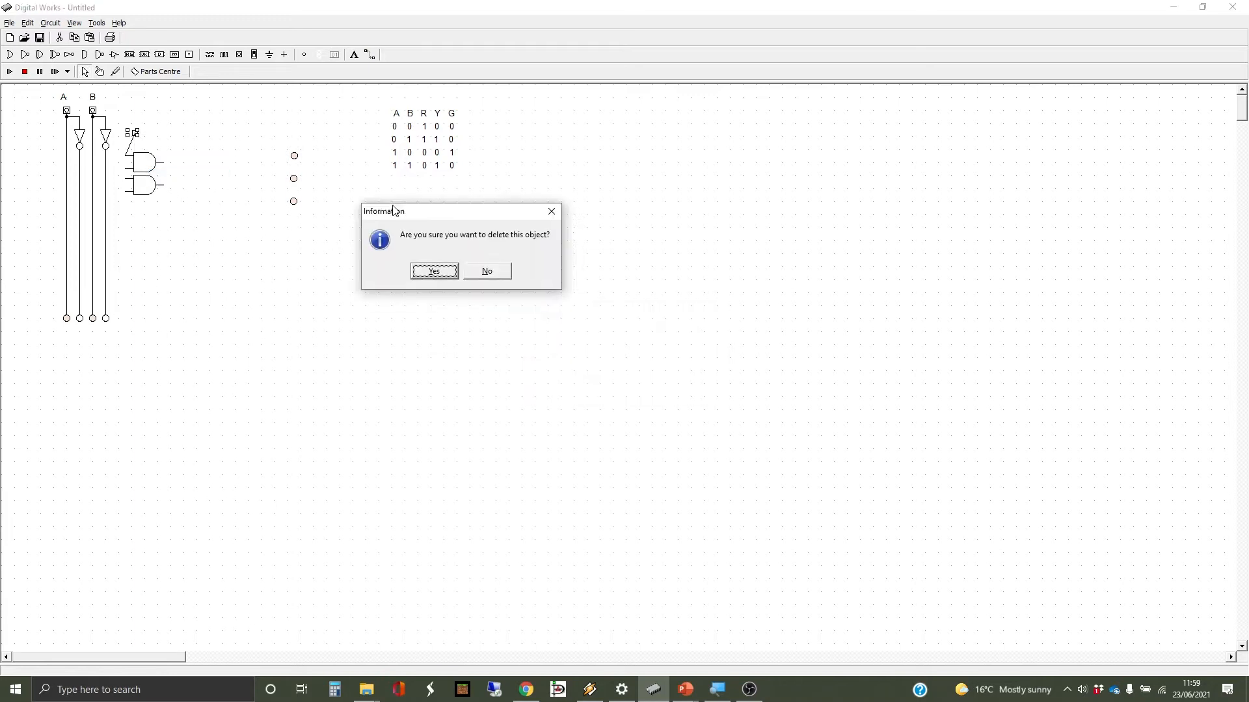
key(Return)
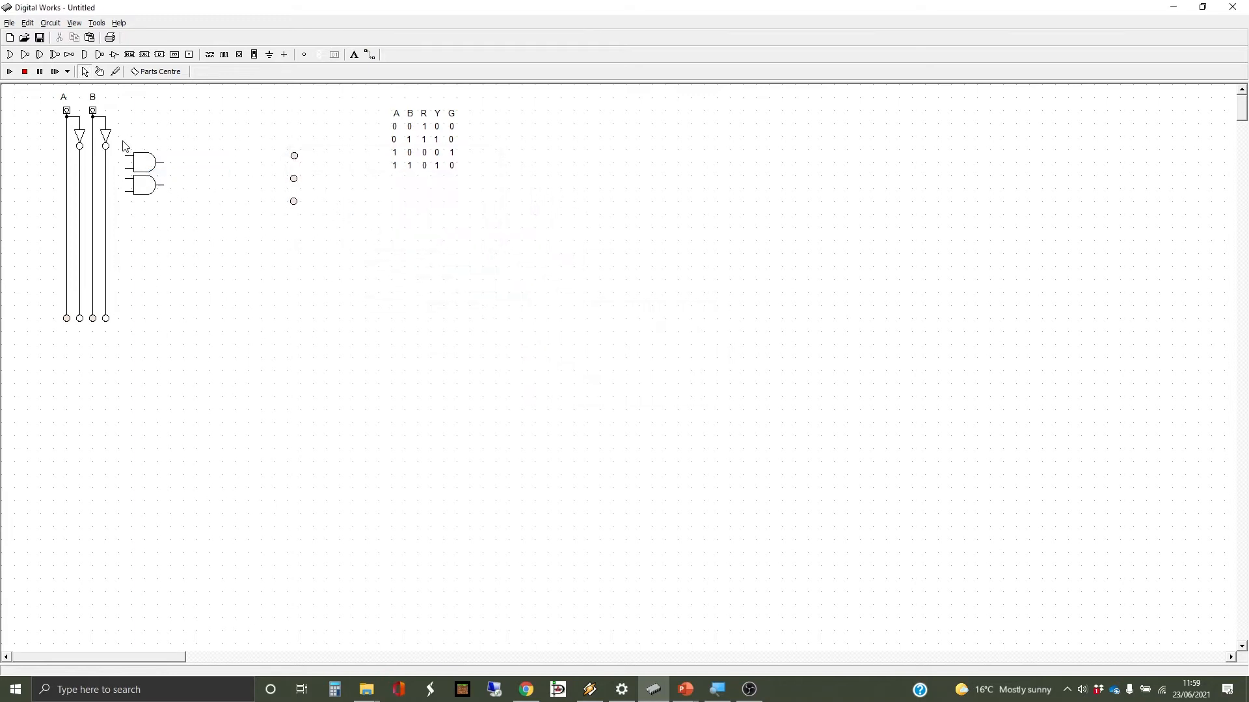
- Nudge both AND gates down and wire the upper gate's inputs to inverted A and inverted B
drag(123, 142, 191, 227)
key(Down)
key(Down)
key(Down)
key(Down)
key(Down)
key(Down)
key(Down)
key(Down)
key(Down)
key(Down)
click(372, 55)
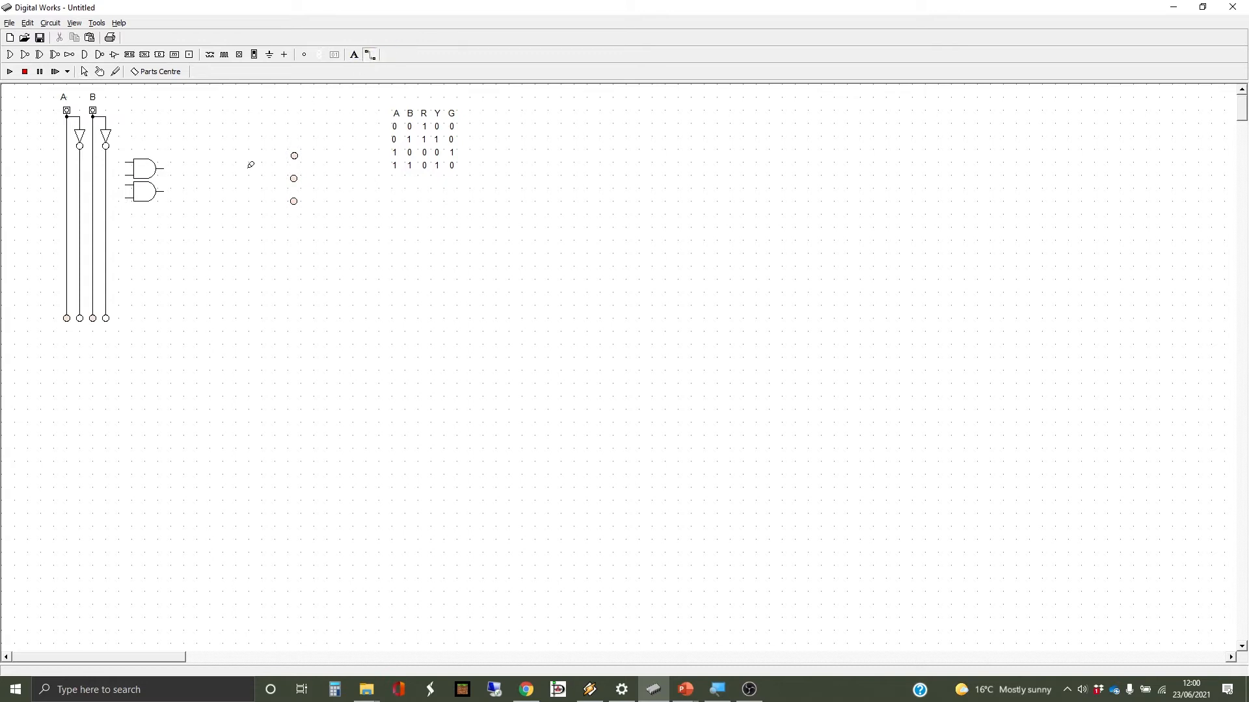
click(125, 159)
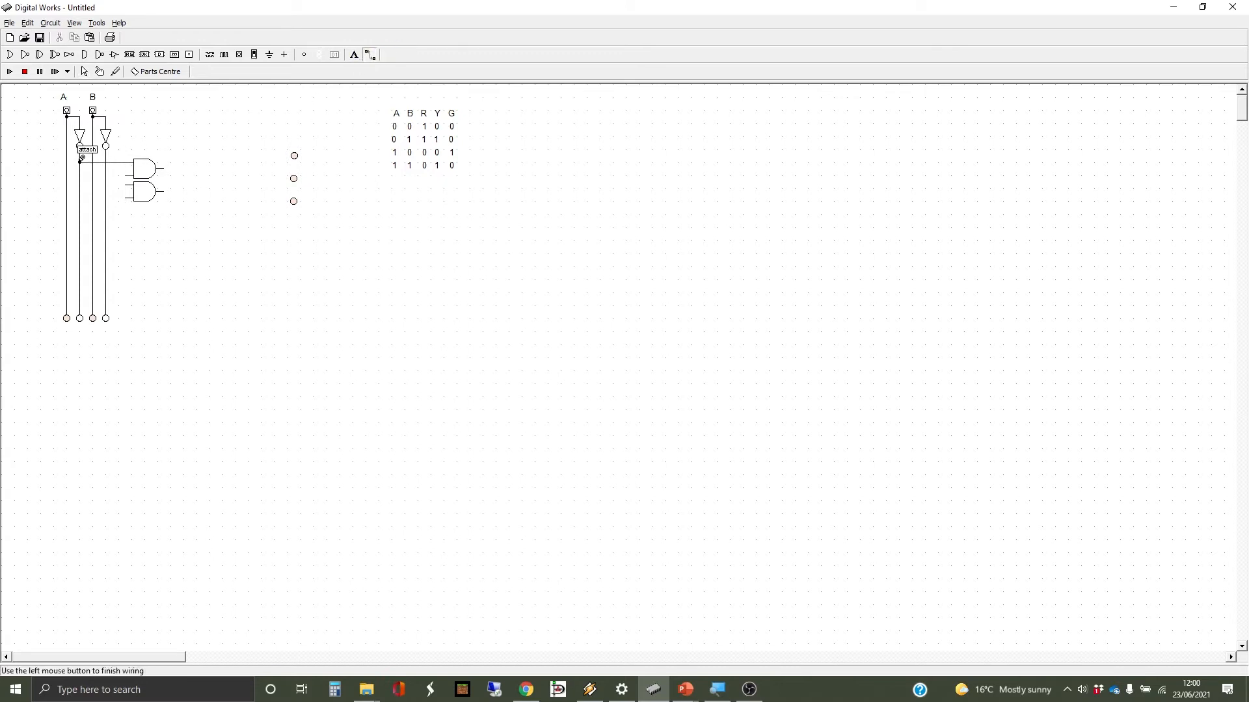
click(80, 160)
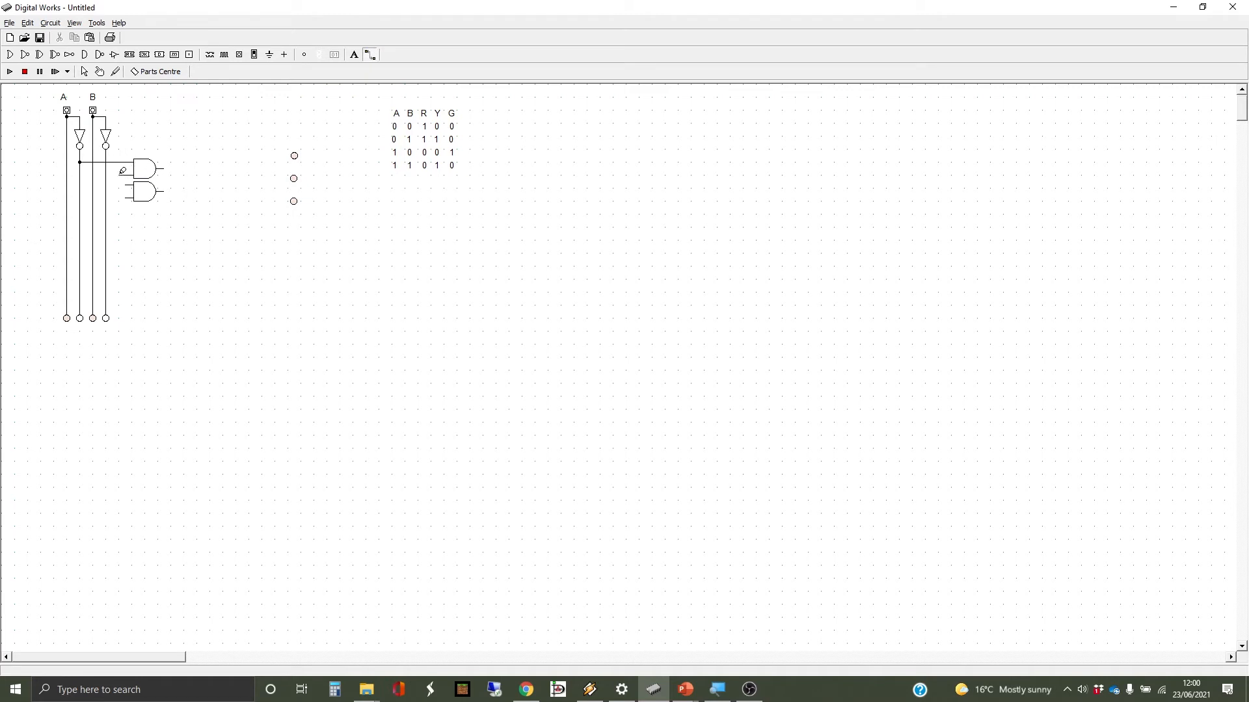
click(109, 171)
click(108, 172)
- Wire the lower AND gate's inputs to the inverted A line and the B line
click(128, 184)
click(79, 184)
click(124, 196)
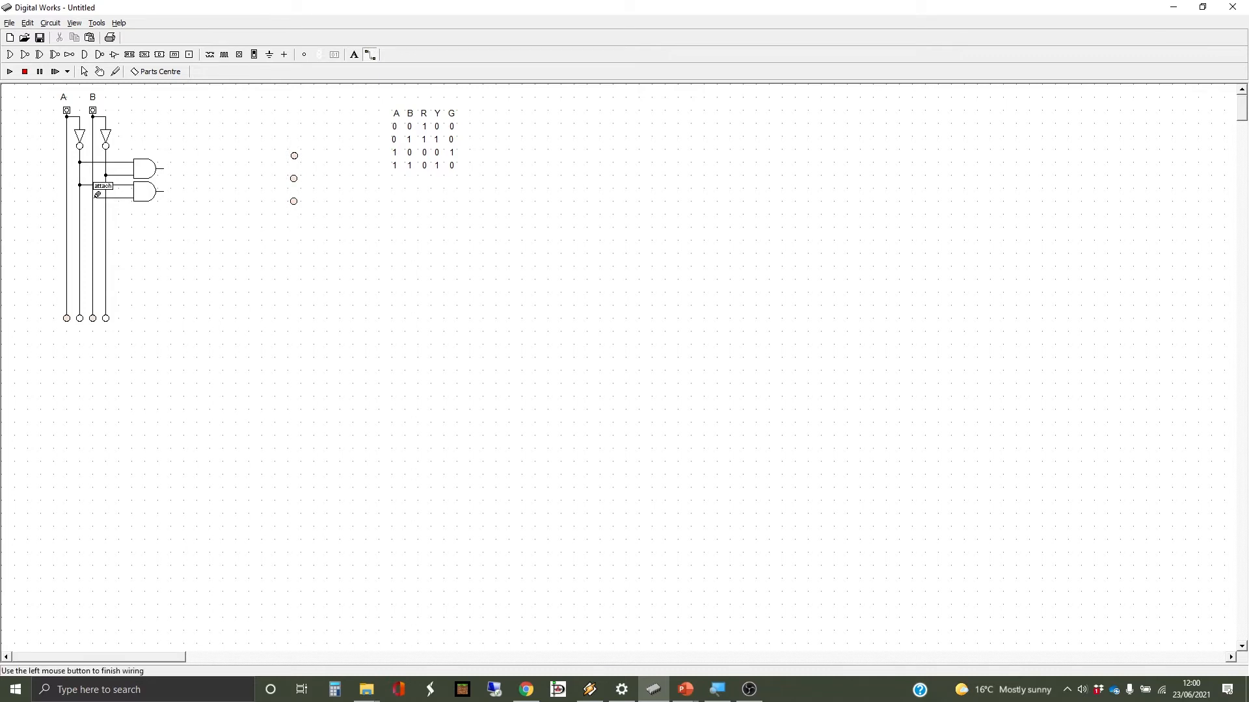
click(93, 197)
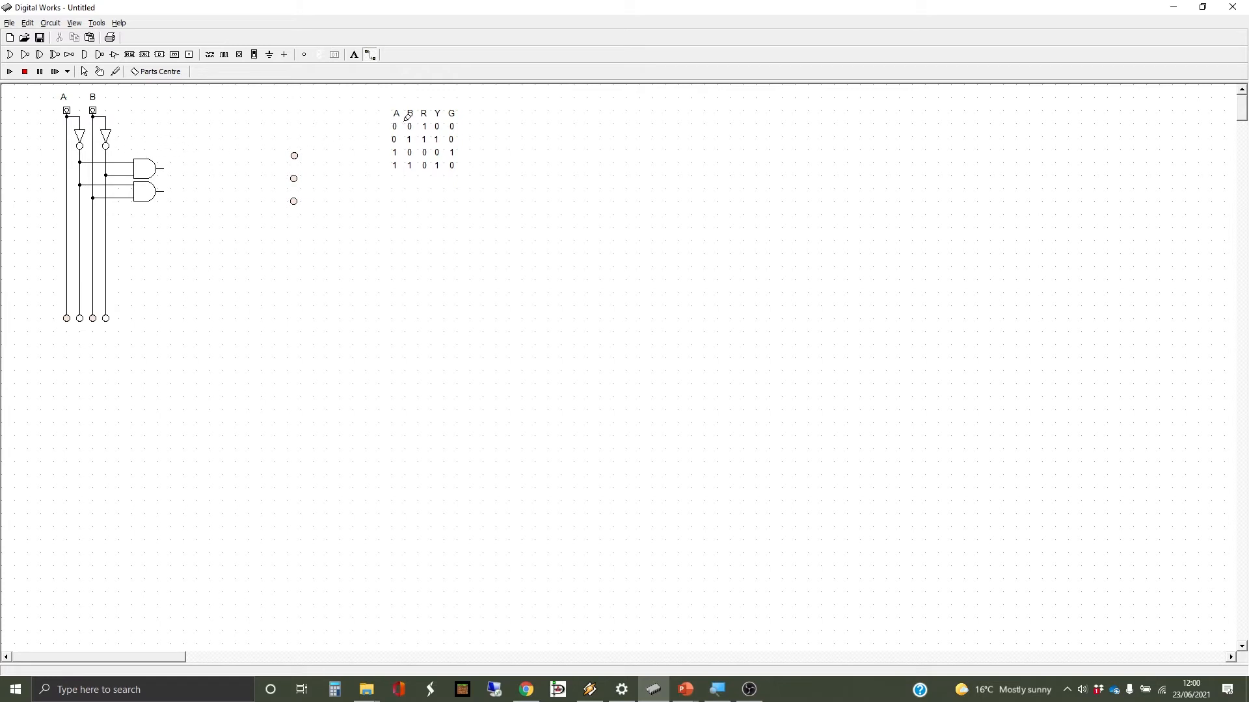
- Place an OR gate right of the AND gates and wire both AND outputs into it
click(11, 55)
click(197, 183)
drag(197, 183, 206, 184)
mouse_move(161, 168)
mouse_down()
mouse_move(182, 166)
mouse_move(182, 188)
mouse_move(188, 181)
mouse_up()
- Move the first light beside the OR gate, wire its output to it, and paste a third AND gate
click(86, 72)
click(294, 157)
drag(296, 159, 251, 181)
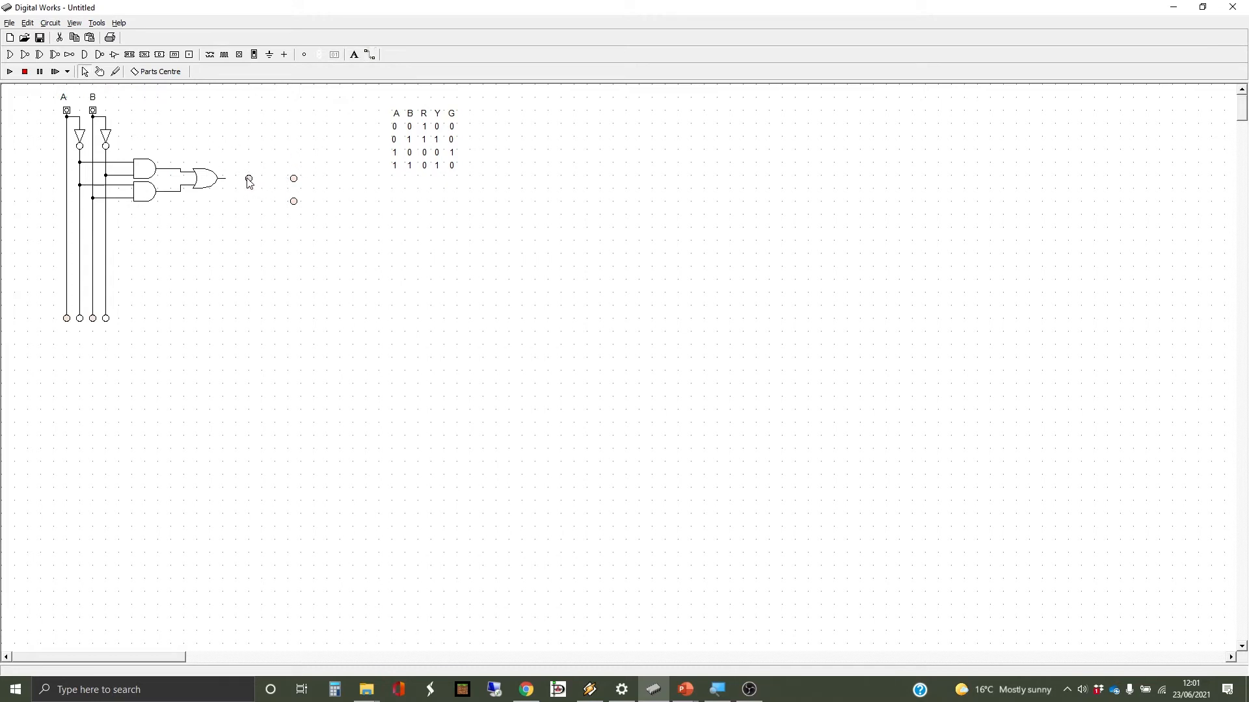
click(370, 54)
drag(221, 179, 248, 178)
click(86, 55)
key(ctrl+v)
- Add a fourth AND gate and wire the third gate's inputs to inverted A and B
click(84, 54)
click(144, 243)
drag(142, 241, 145, 241)
click(370, 56)
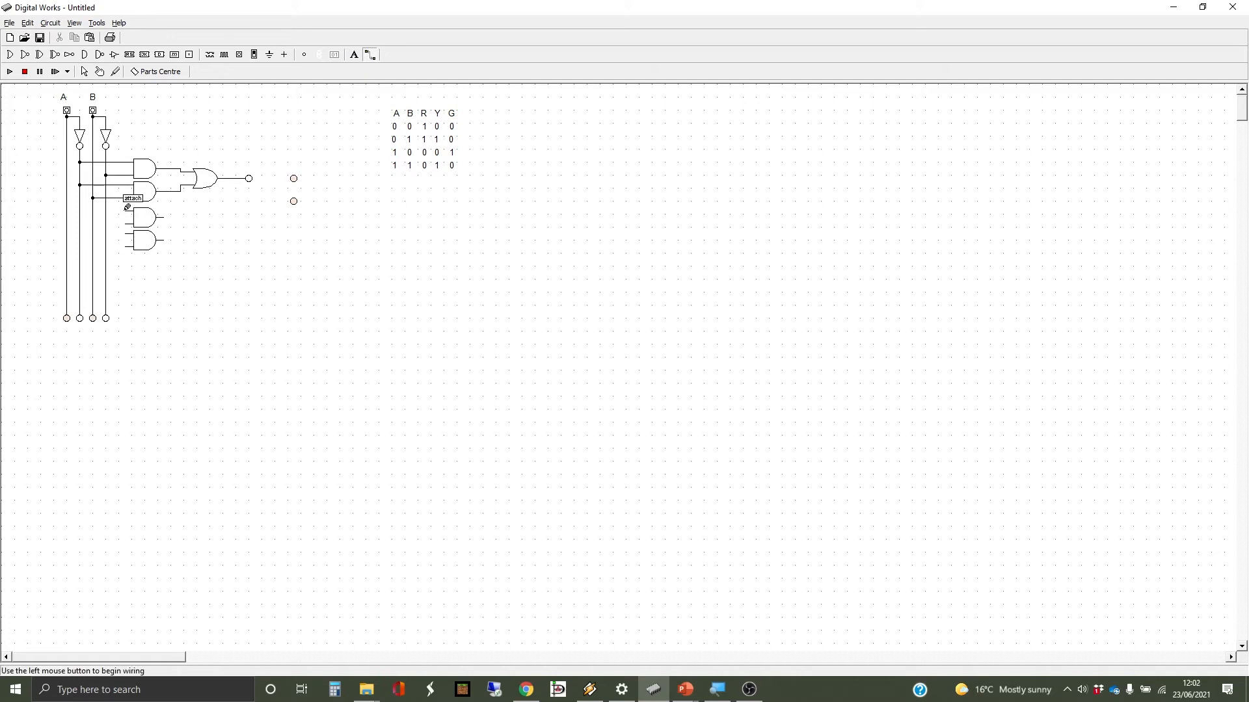
drag(127, 211, 101, 207)
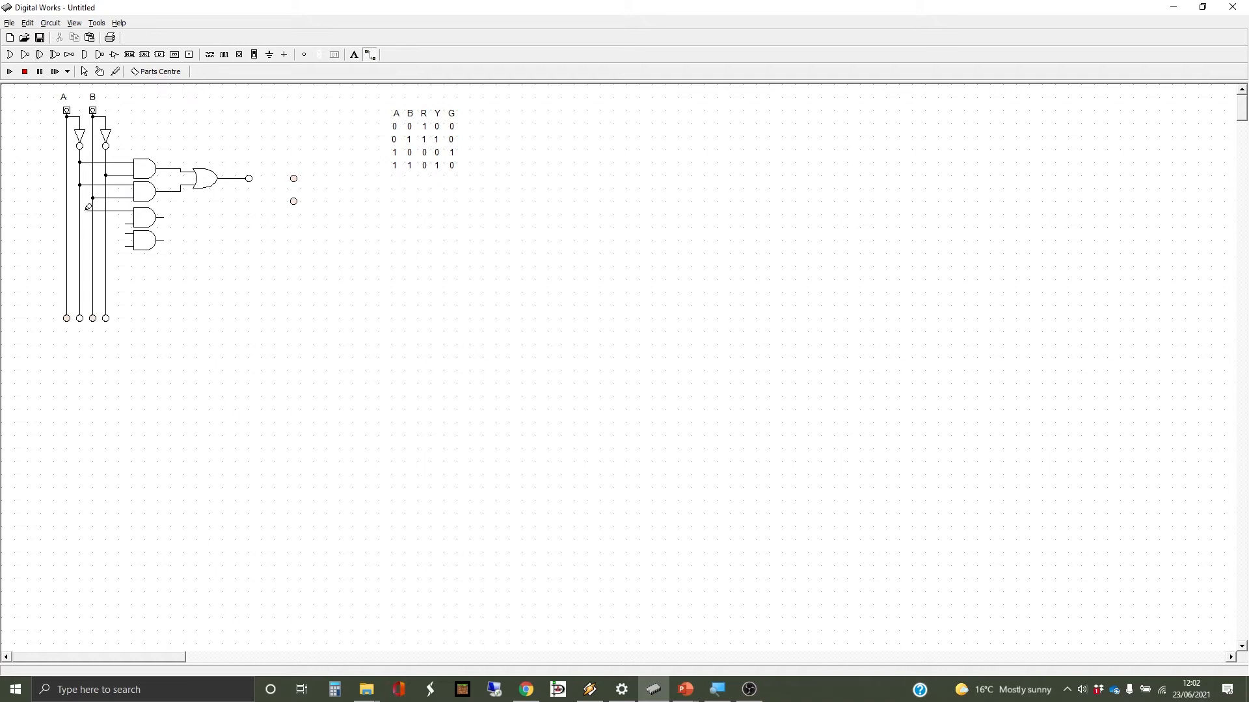
click(83, 209)
drag(127, 222, 101, 221)
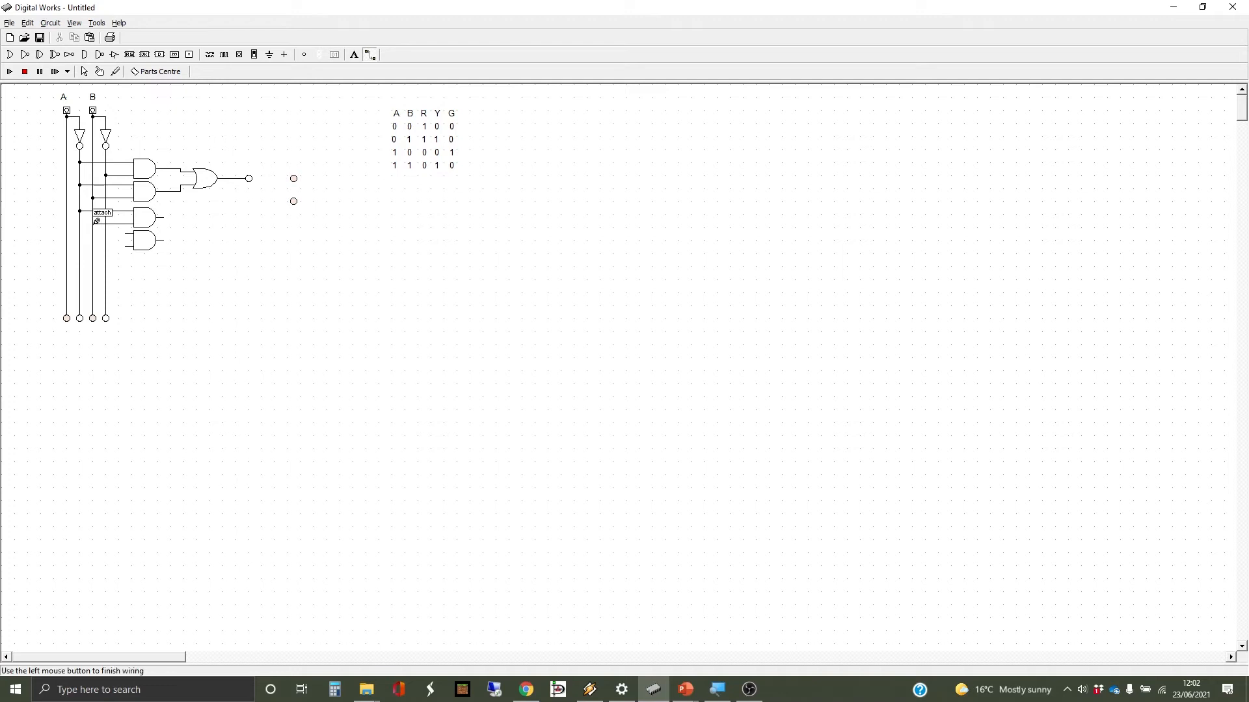
click(96, 221)
- Wire the fourth AND gate's inputs to the A and B lines
click(128, 232)
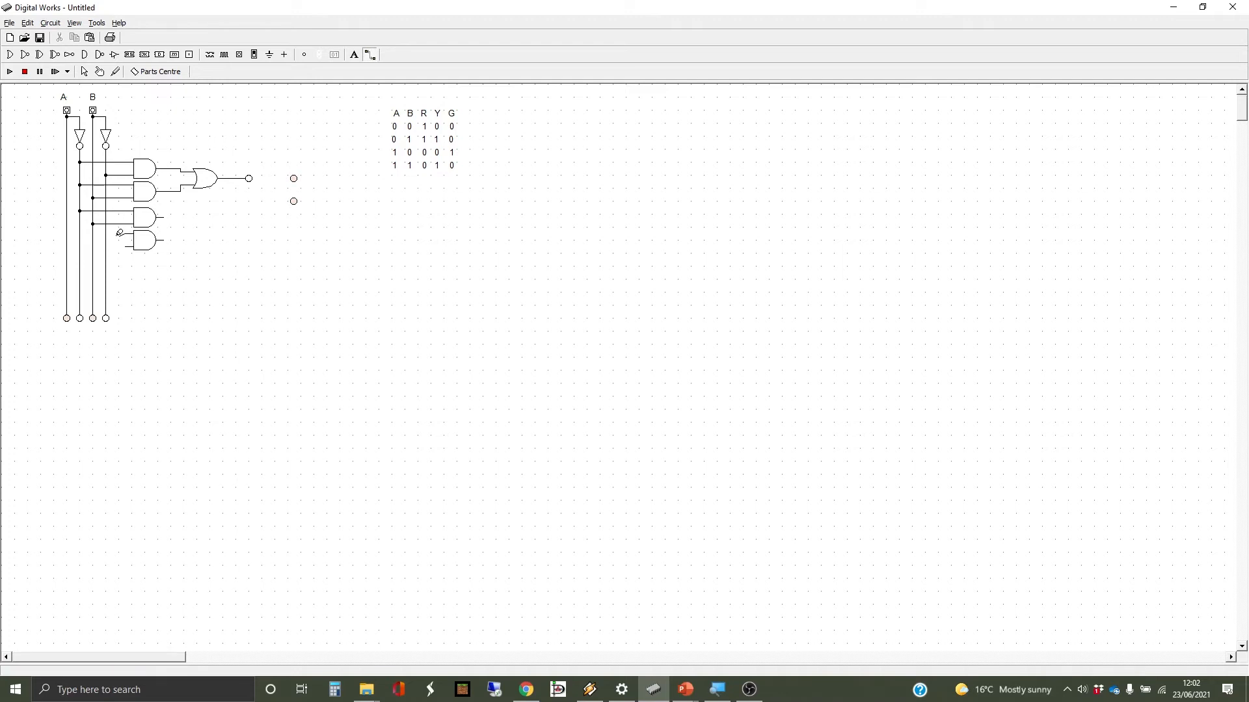
click(67, 233)
click(130, 245)
click(93, 246)
- Place a second OR gate beside the lower AND gates and wire both their outputs into it
click(204, 225)
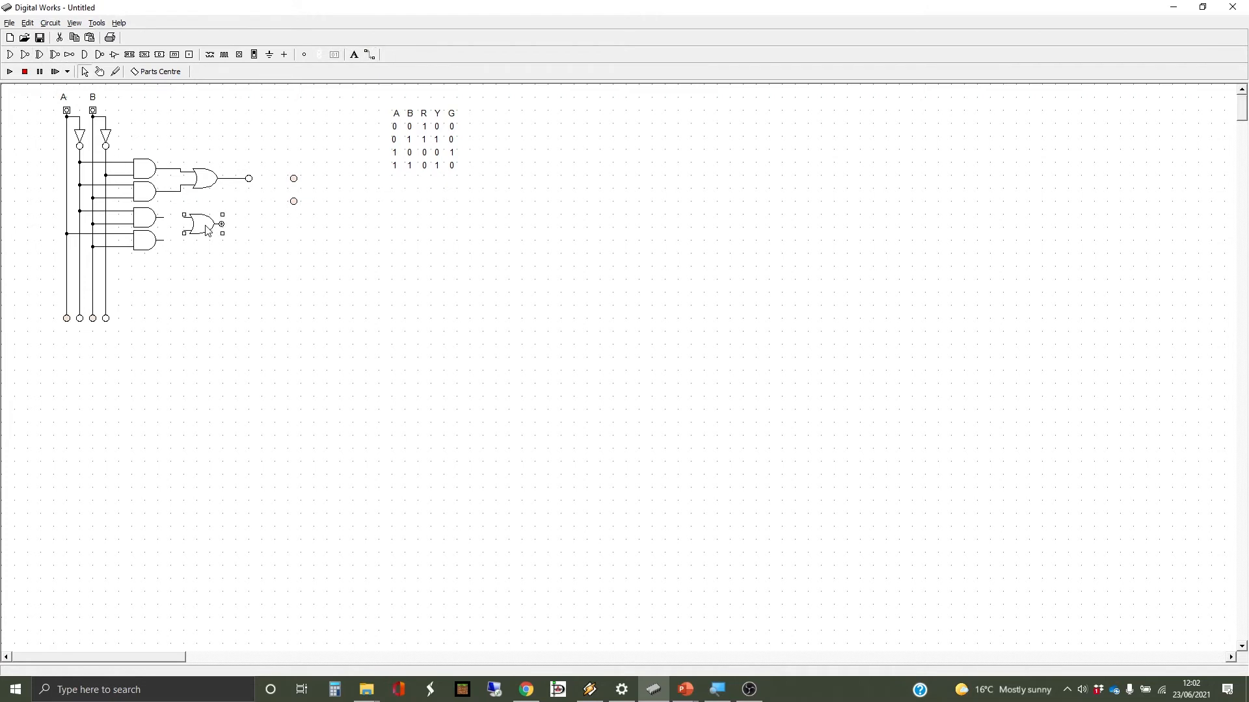
drag(208, 233, 210, 235)
click(370, 55)
mouse_move(166, 216)
mouse_down()
mouse_move(185, 215)
mouse_move(190, 230)
mouse_up()
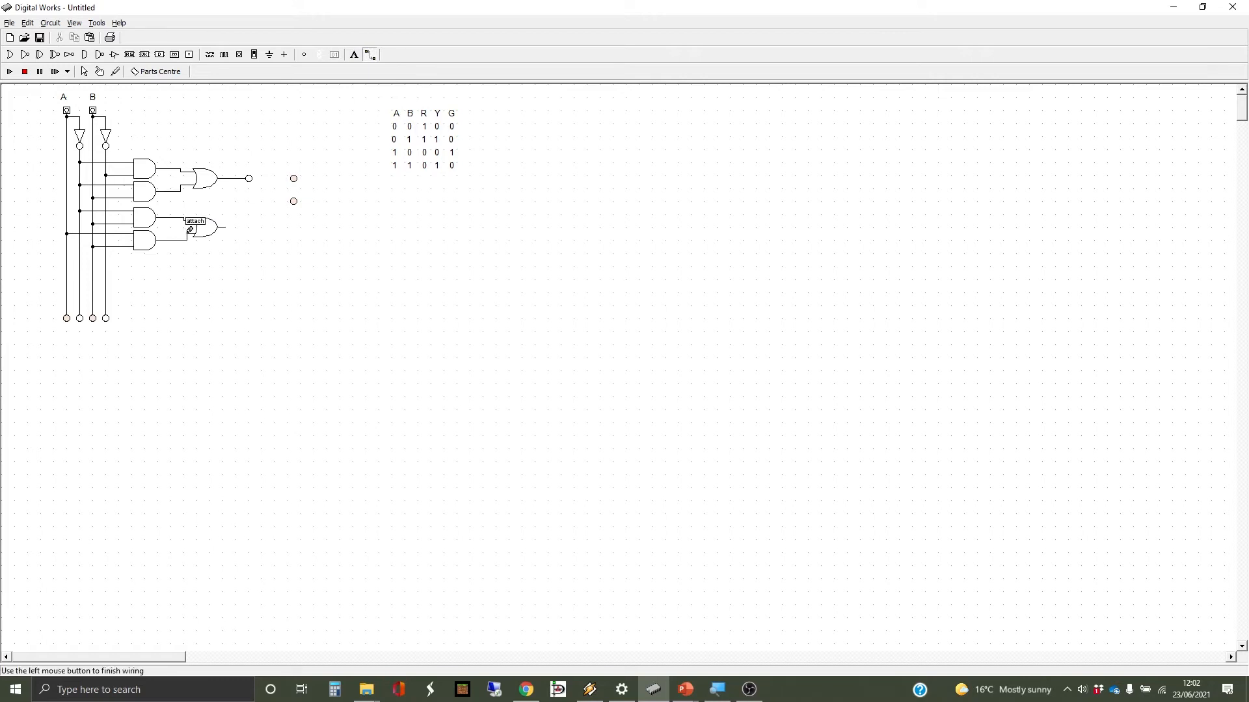
- Move the second output light beside the new OR gate and connect its output to it
click(84, 71)
click(293, 179)
drag(293, 179, 250, 226)
click(370, 55)
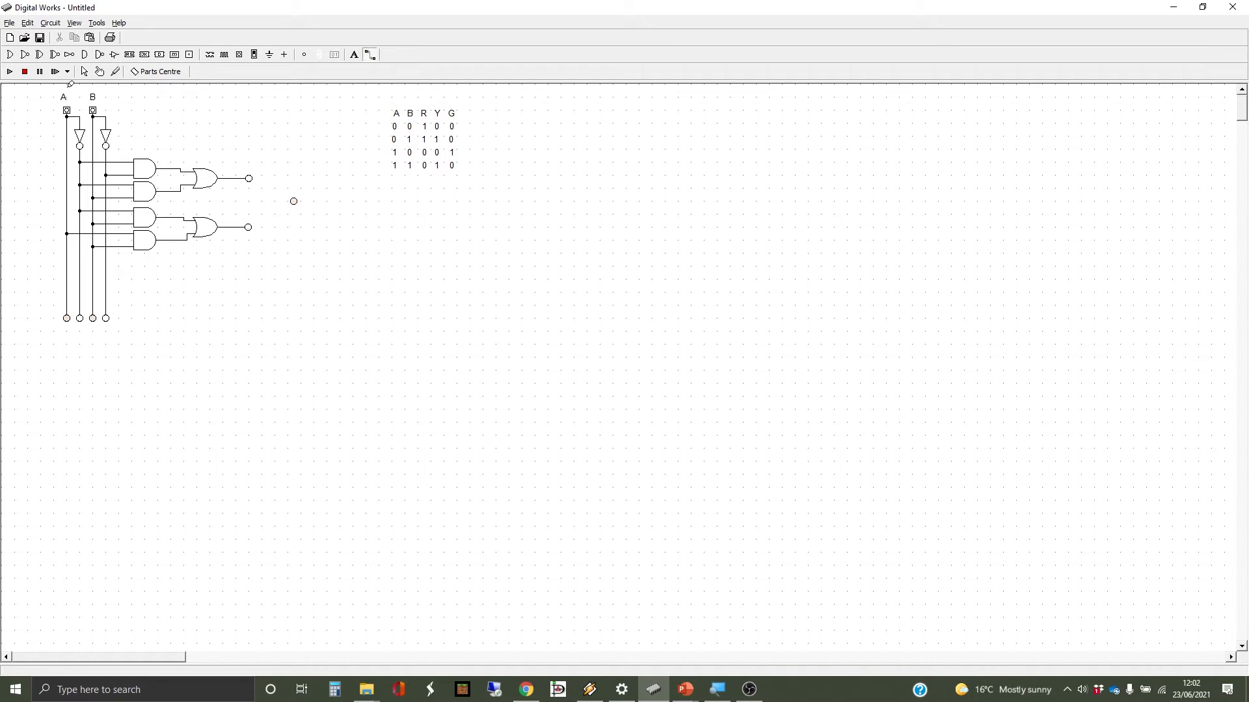
- Place a fifth AND gate below the others and move the third light level with it
click(84, 54)
click(143, 269)
drag(143, 269, 146, 271)
drag(290, 206, 244, 271)
- Wire the new gate's inputs to the A and B lines and its output to the bottom light, then run the simulation
click(370, 54)
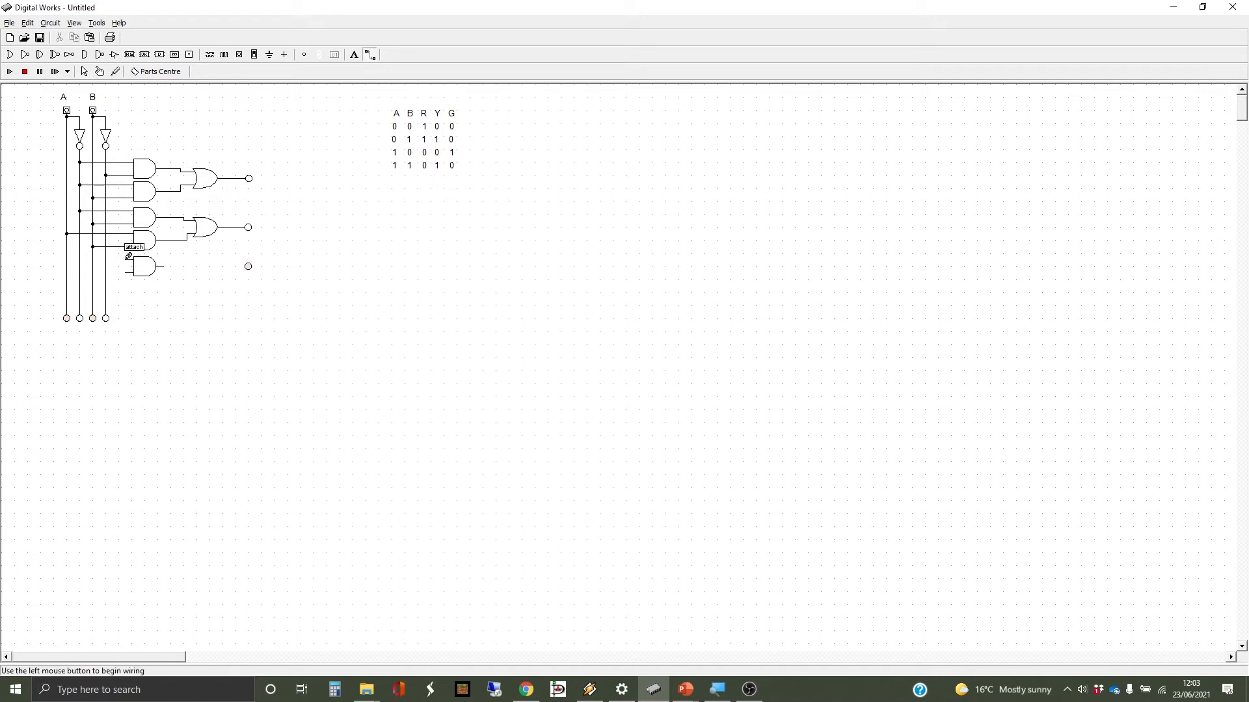
click(96, 254)
click(67, 260)
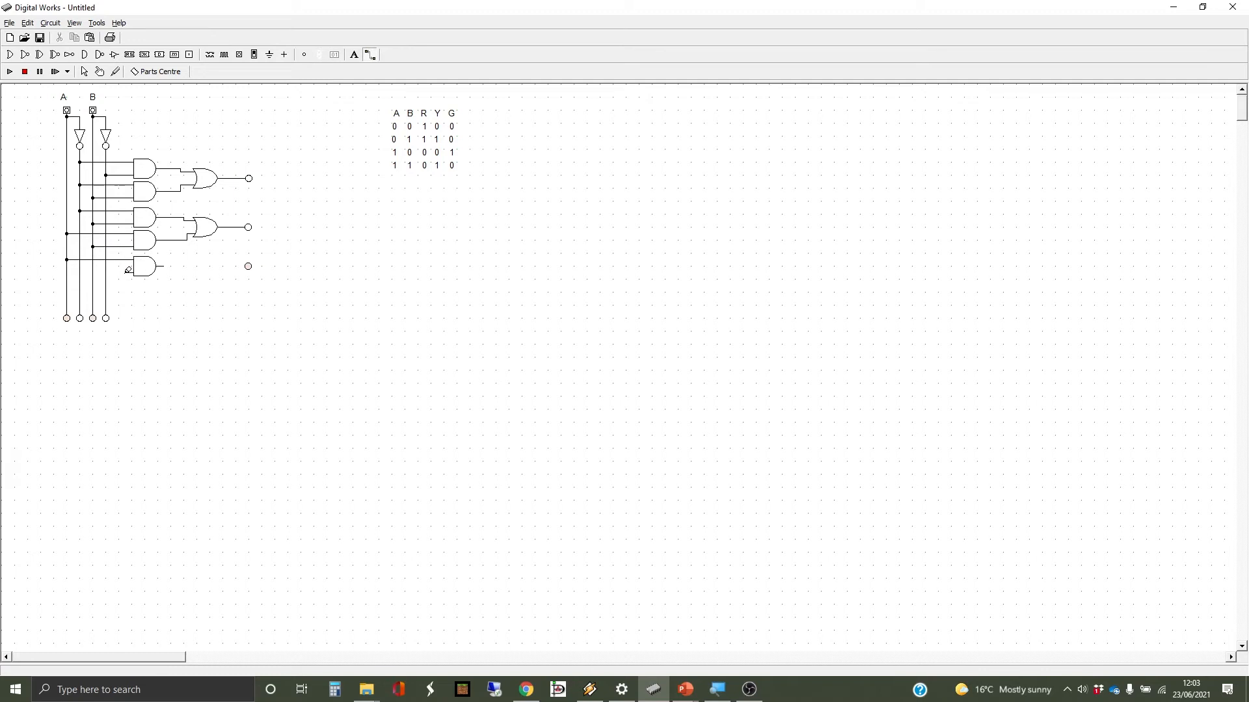
click(129, 270)
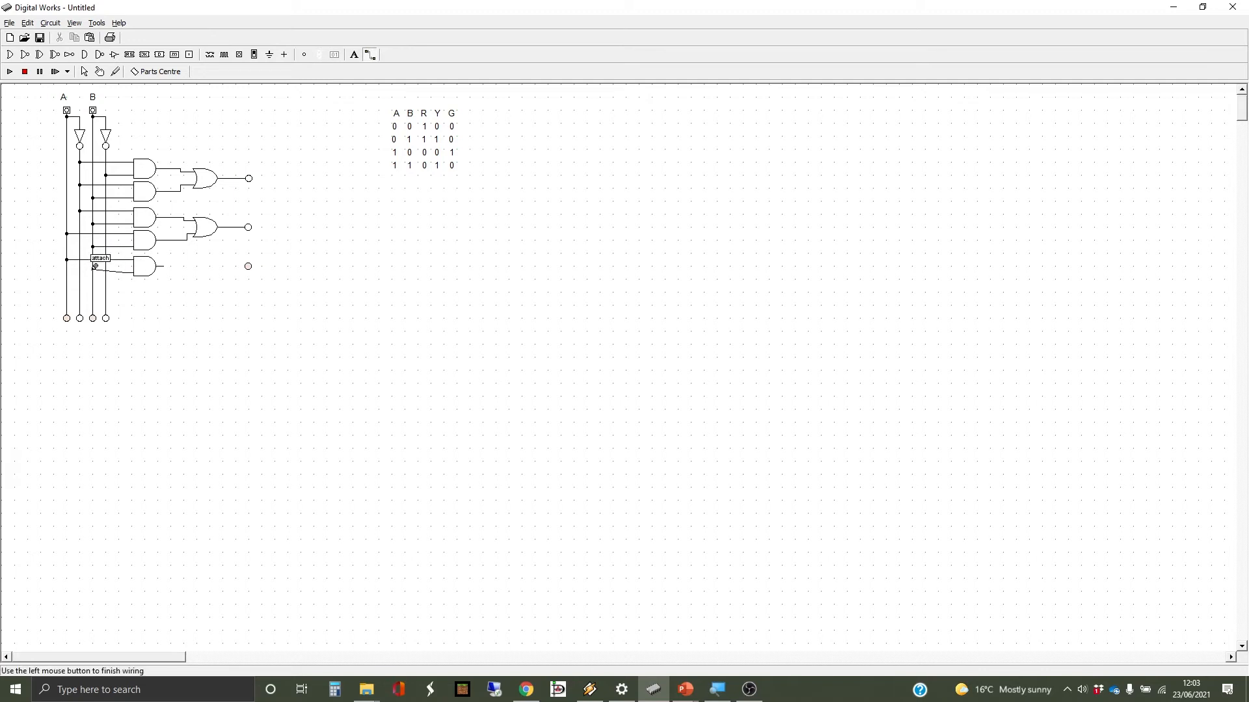
click(93, 272)
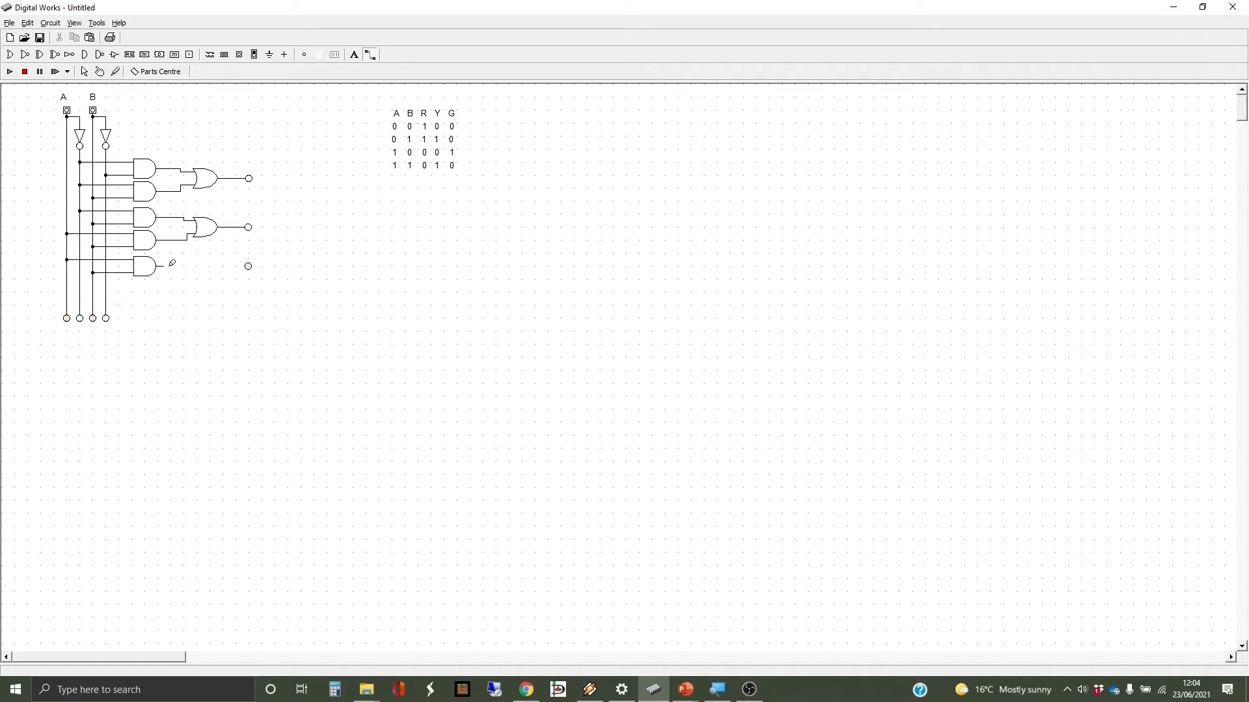
drag(162, 266, 248, 266)
click(9, 72)
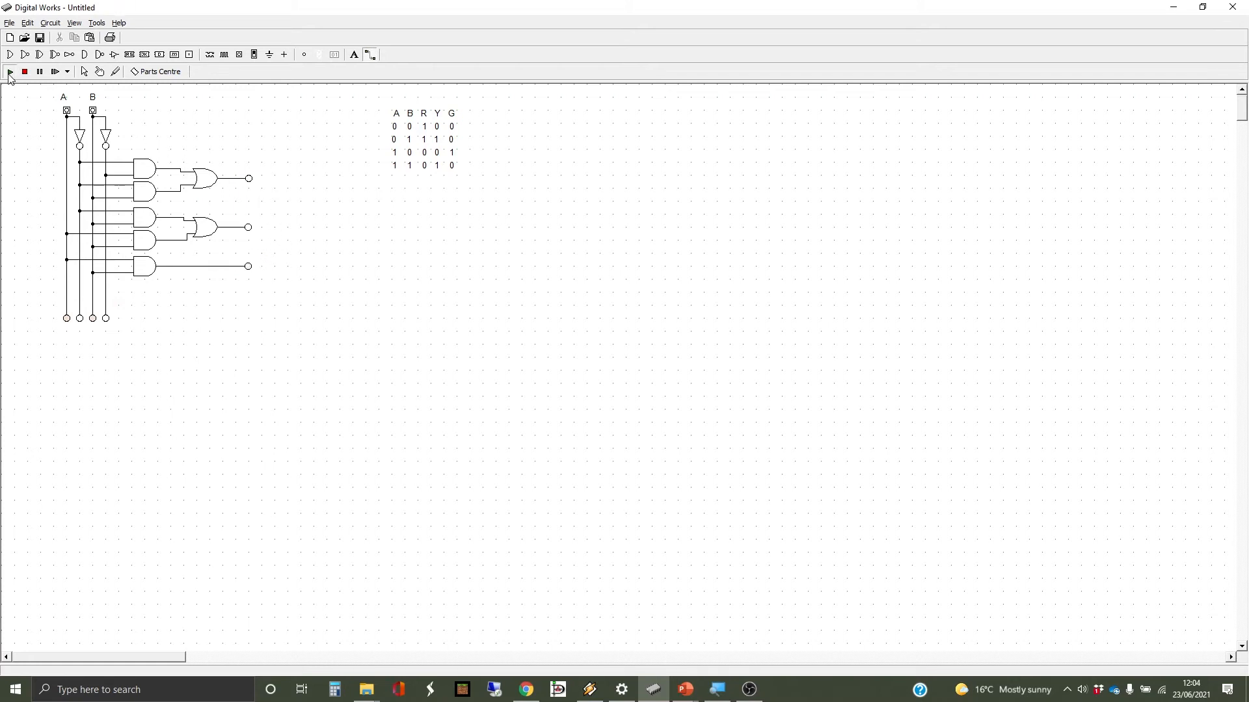
- Toggle input B to 1 and back to 0, then set input A to 1
click(101, 73)
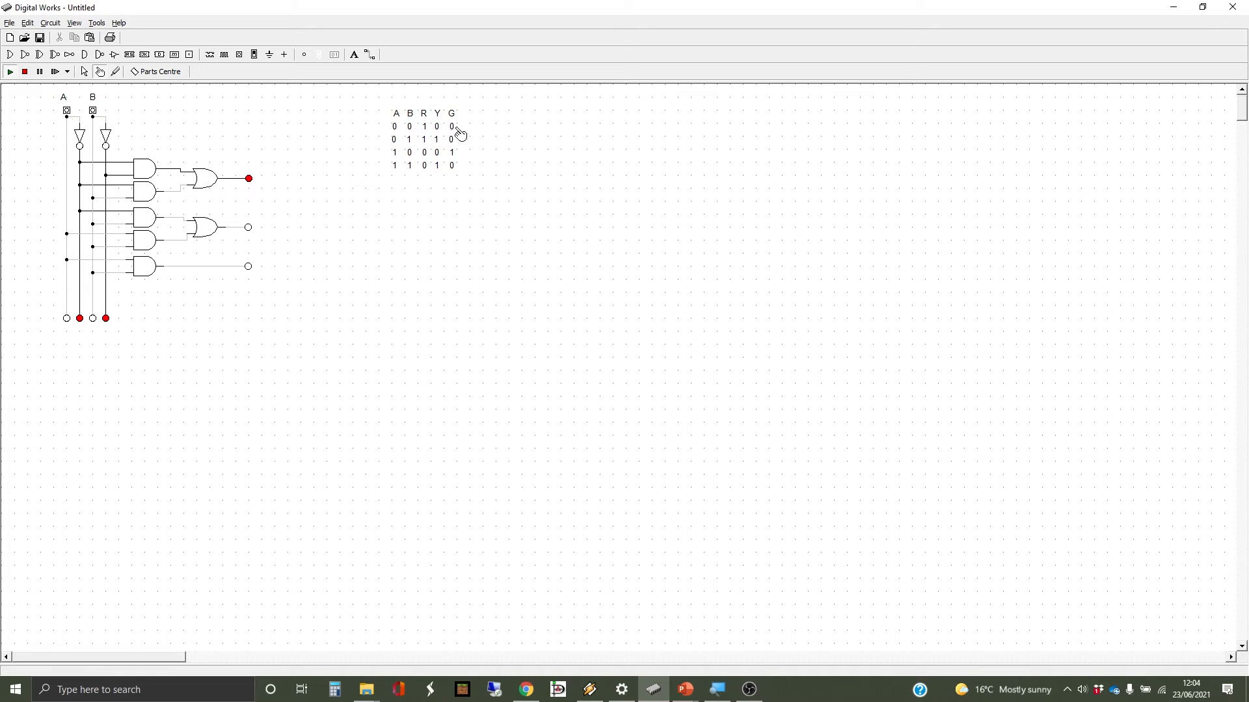
click(93, 112)
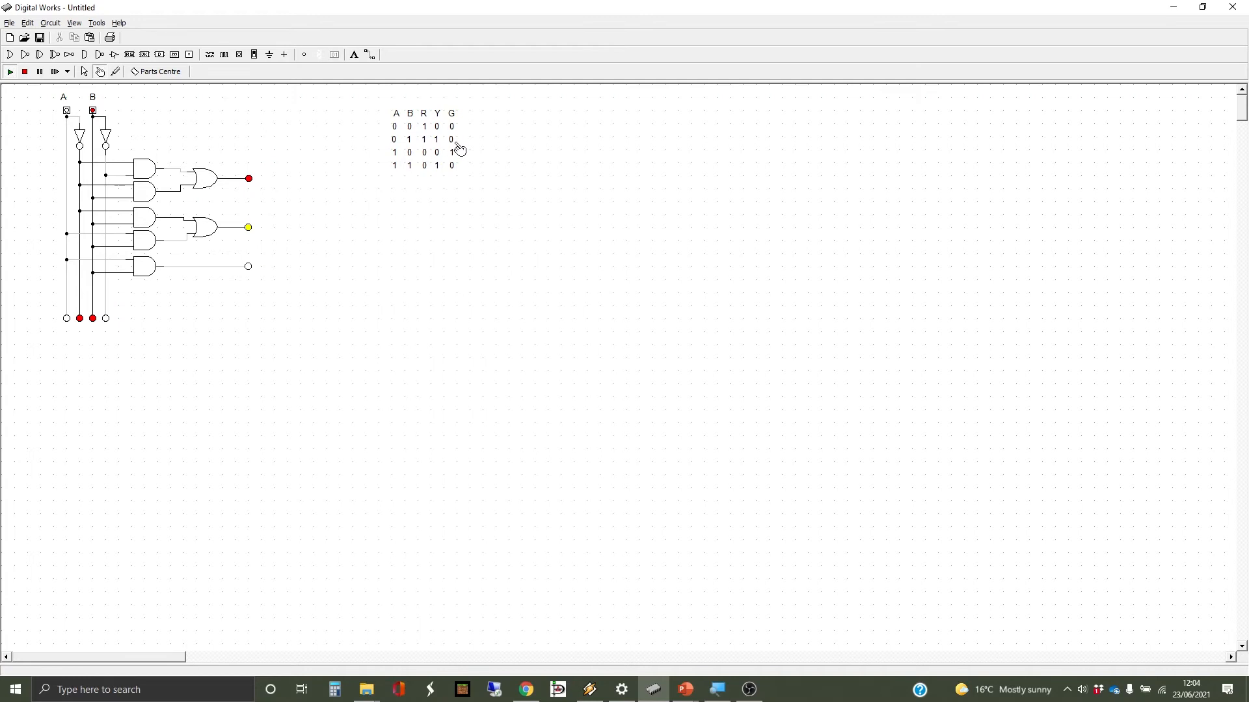
click(93, 114)
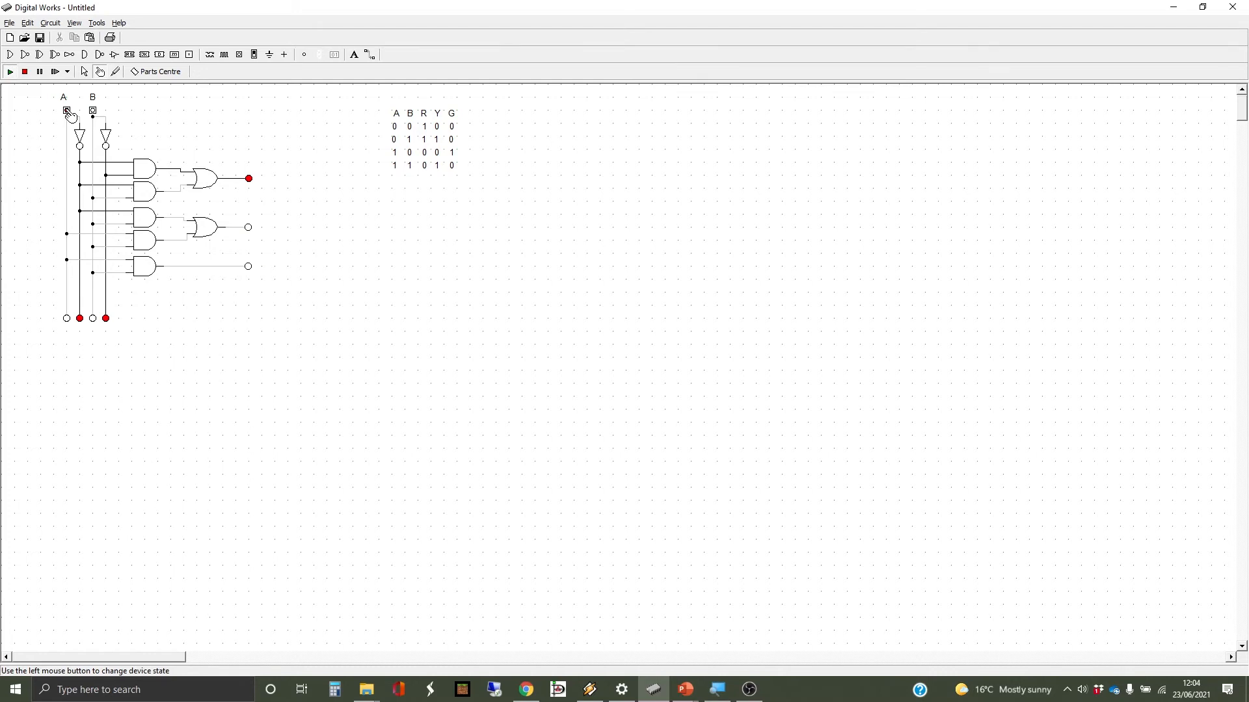
click(68, 113)
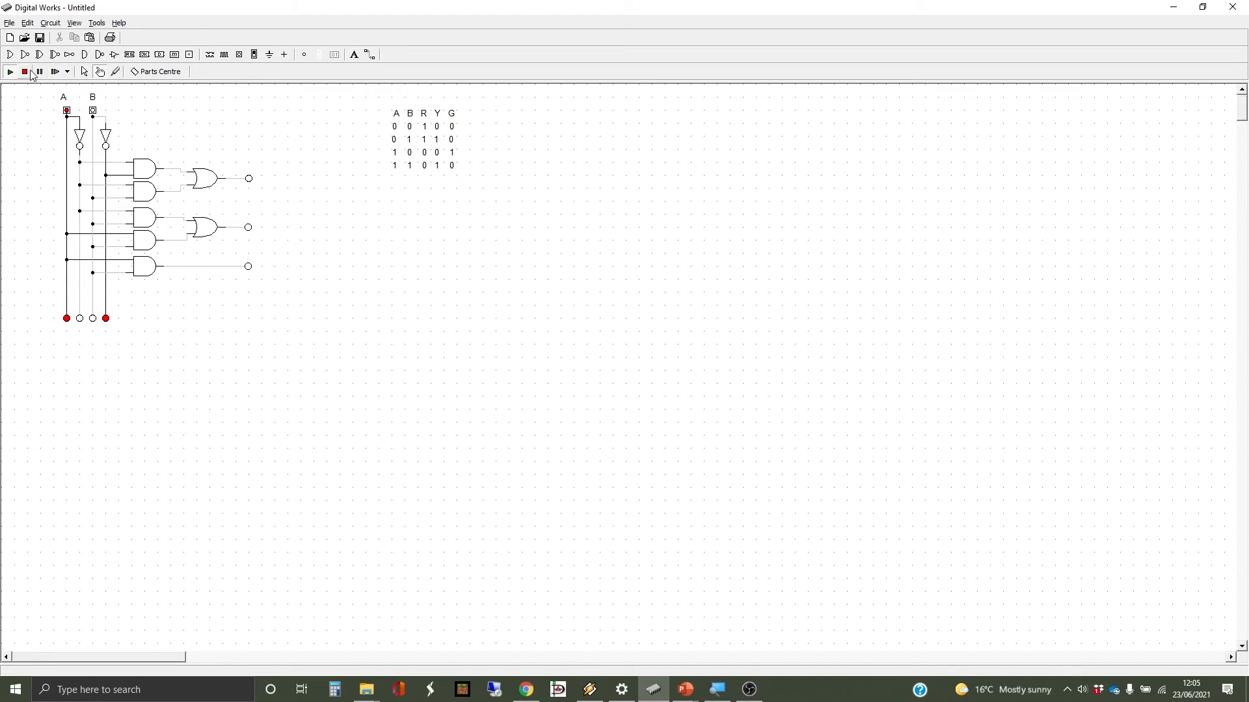
- Delete the wire feeding the bottom AND gate's input from B
click(86, 72)
key(Delete)
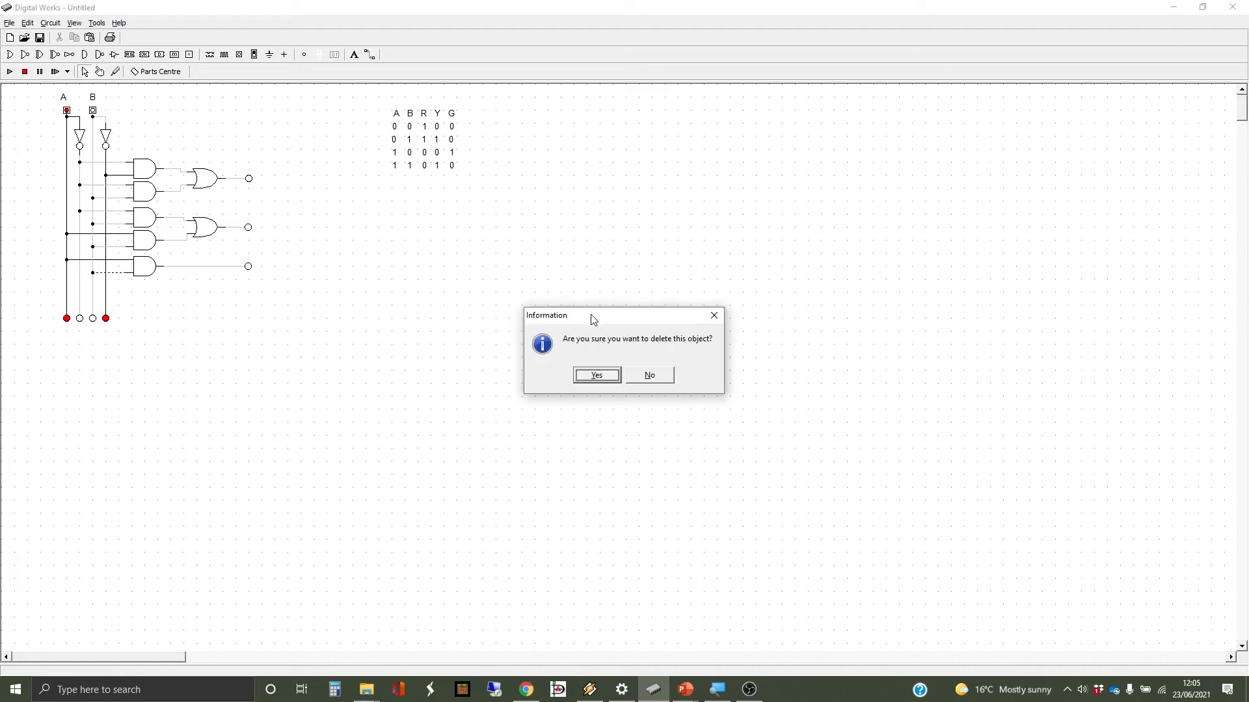
drag(591, 318, 483, 164)
click(497, 222)
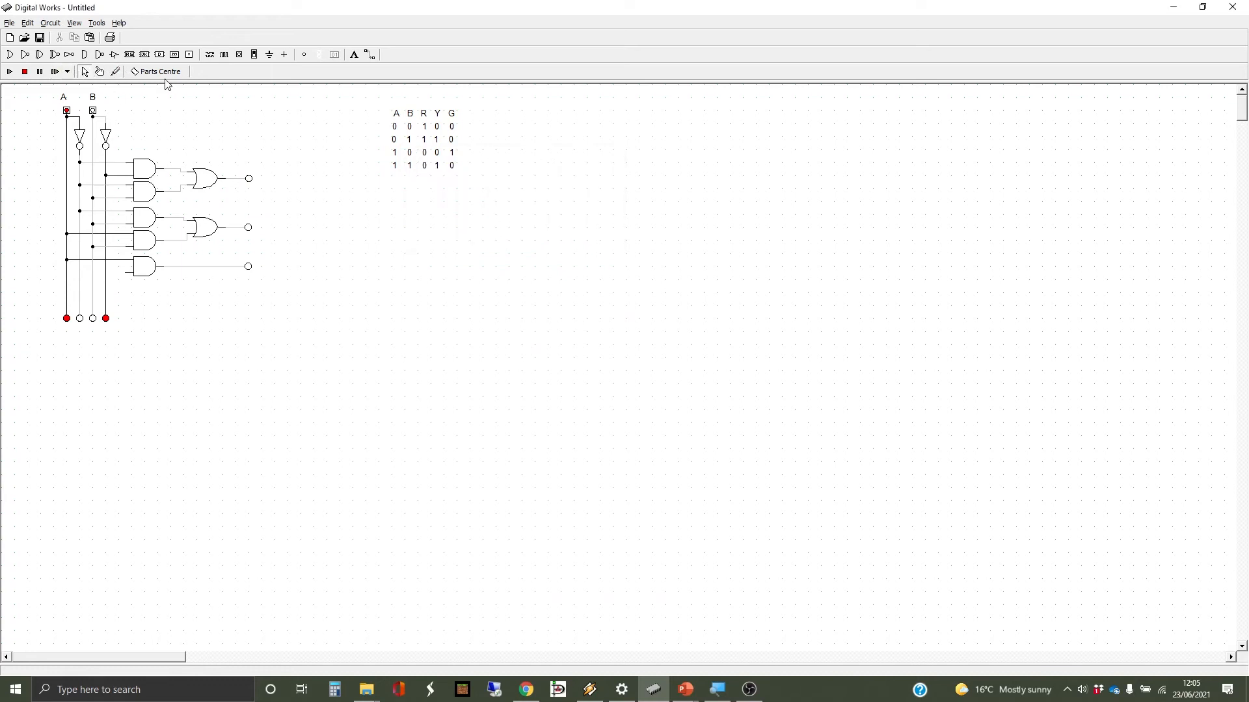
- Connect the bottom AND gate's input to the not-B line and rerun the simulation
click(370, 54)
click(127, 268)
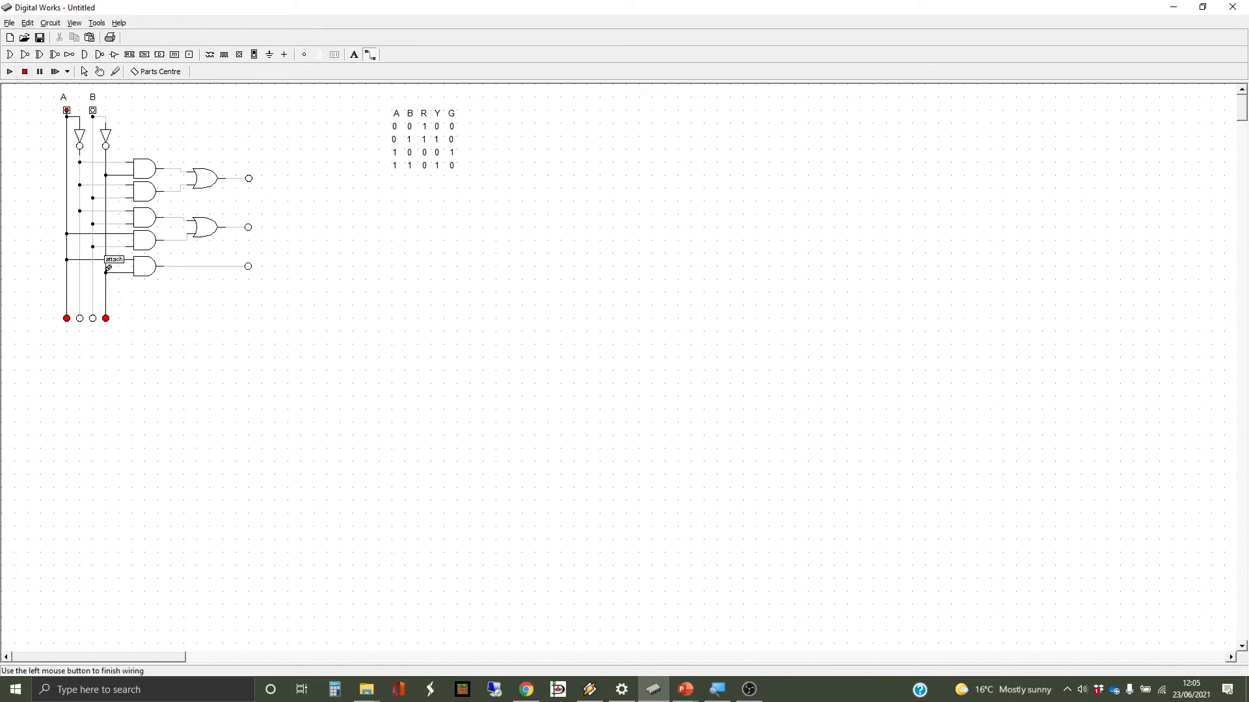
click(108, 268)
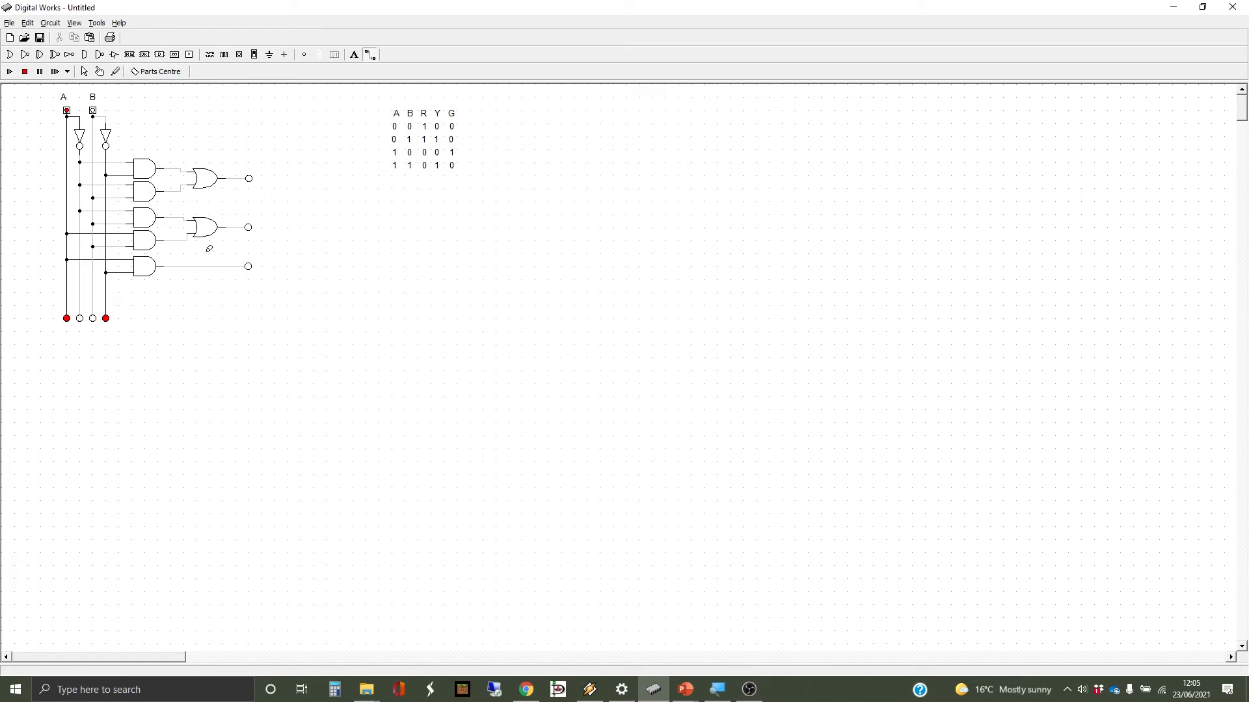
click(10, 72)
click(99, 72)
- Cycle A and B through 0/0, 0/1, 0/0, 1/0 and finally 1/1, checking the lights each time
click(67, 111)
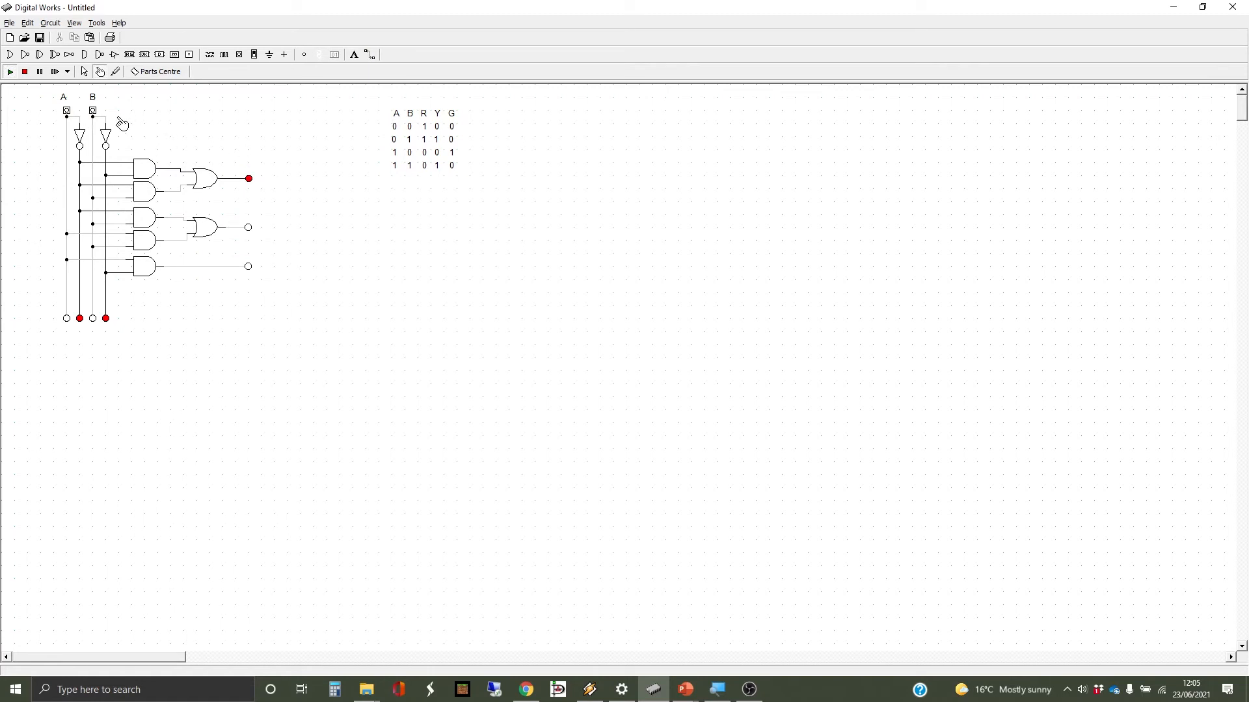
click(93, 110)
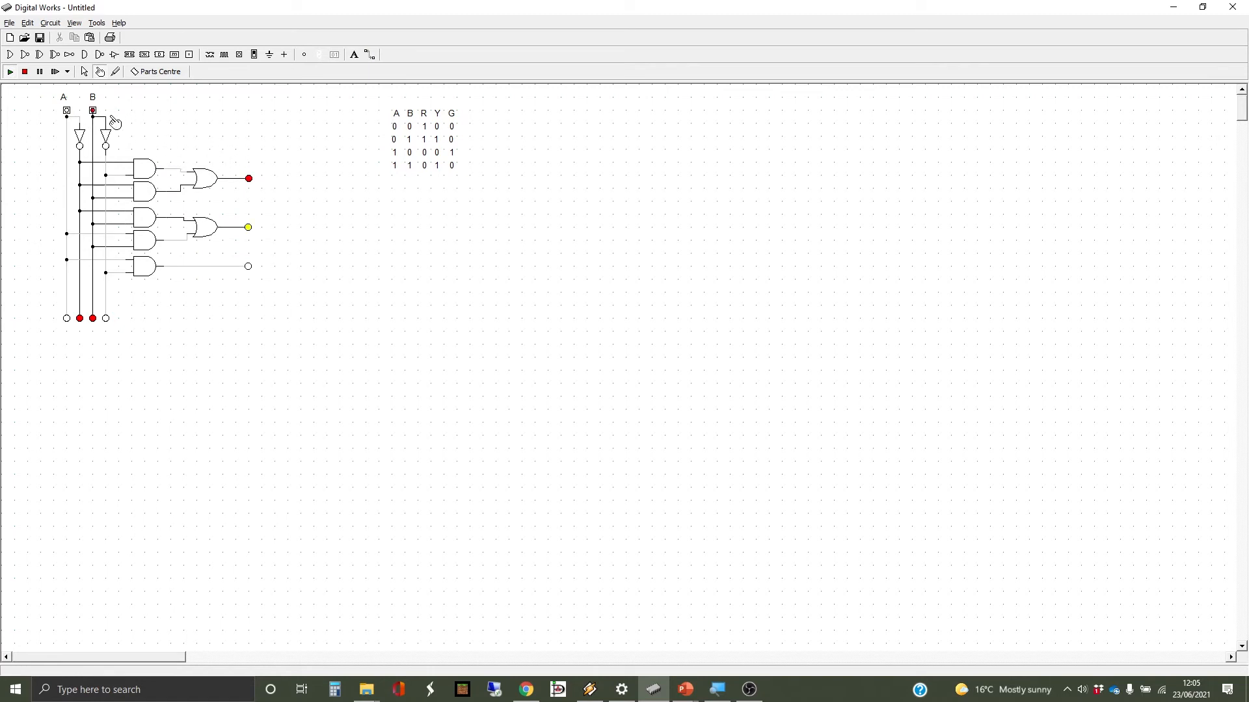
click(93, 111)
click(67, 111)
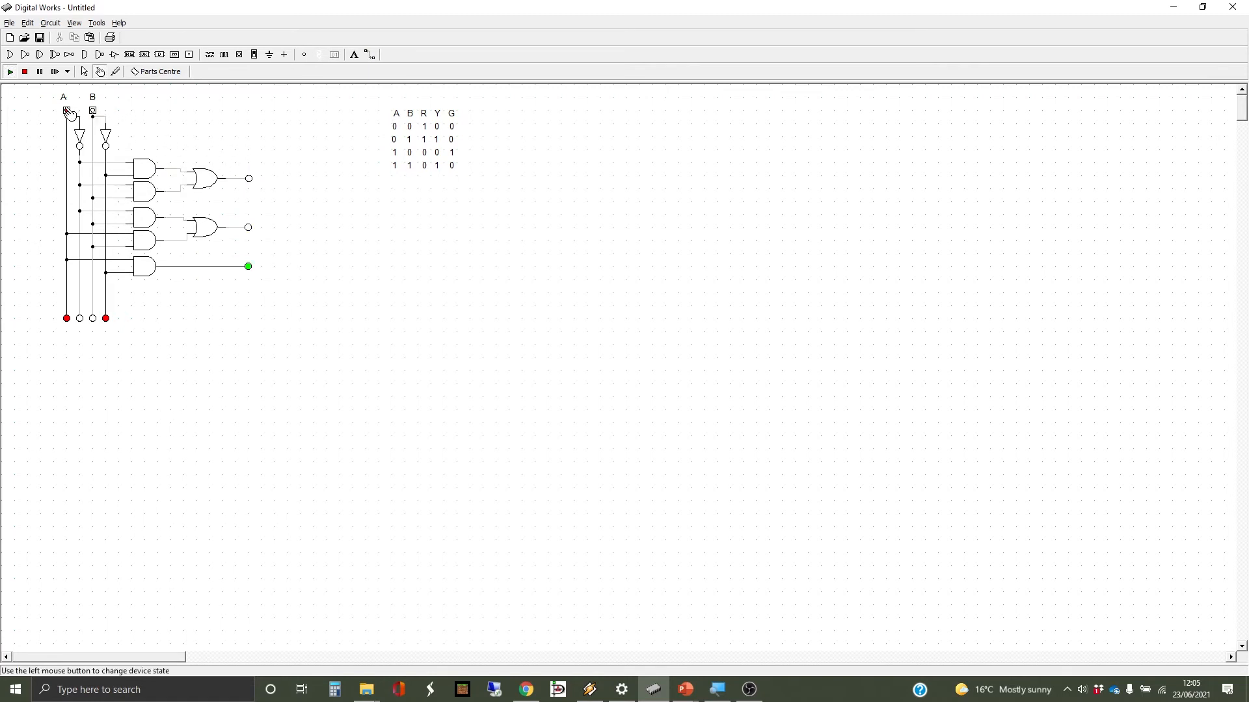
click(93, 111)
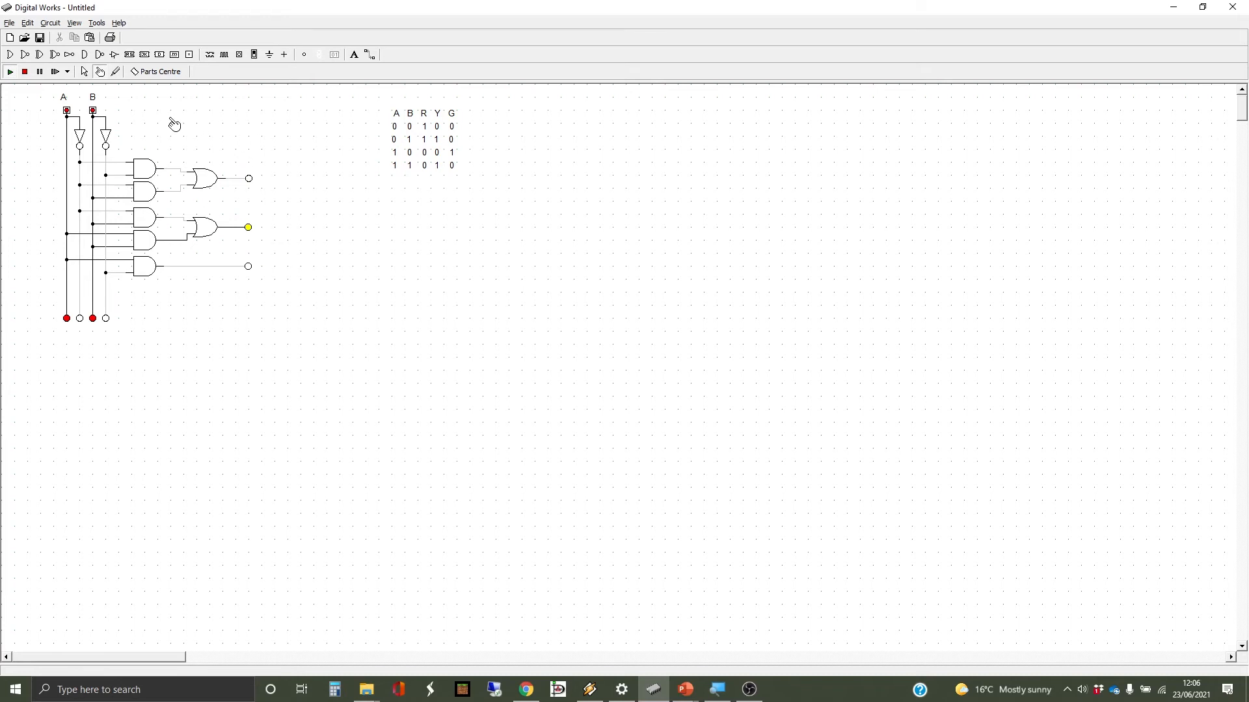
- Select and delete all the gates and wires in the network, confirming the deletion
click(83, 73)
drag(30, 153, 302, 292)
key(Delete)
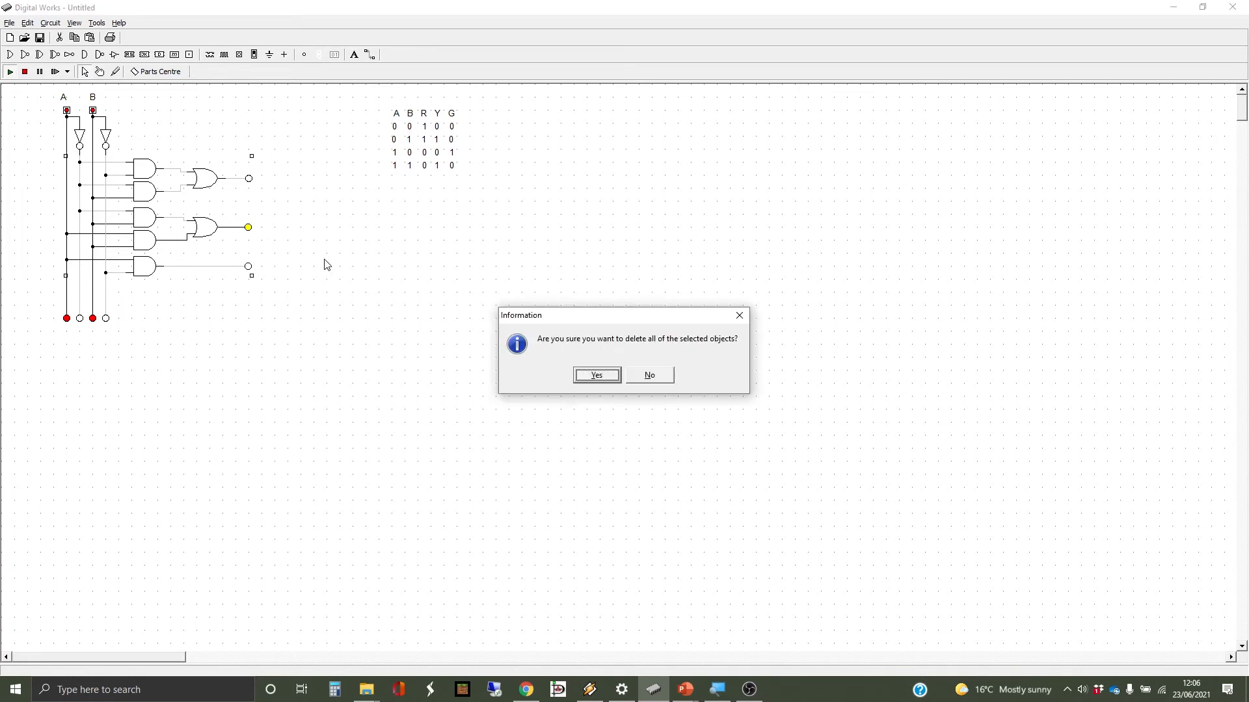
drag(543, 318, 331, 178)
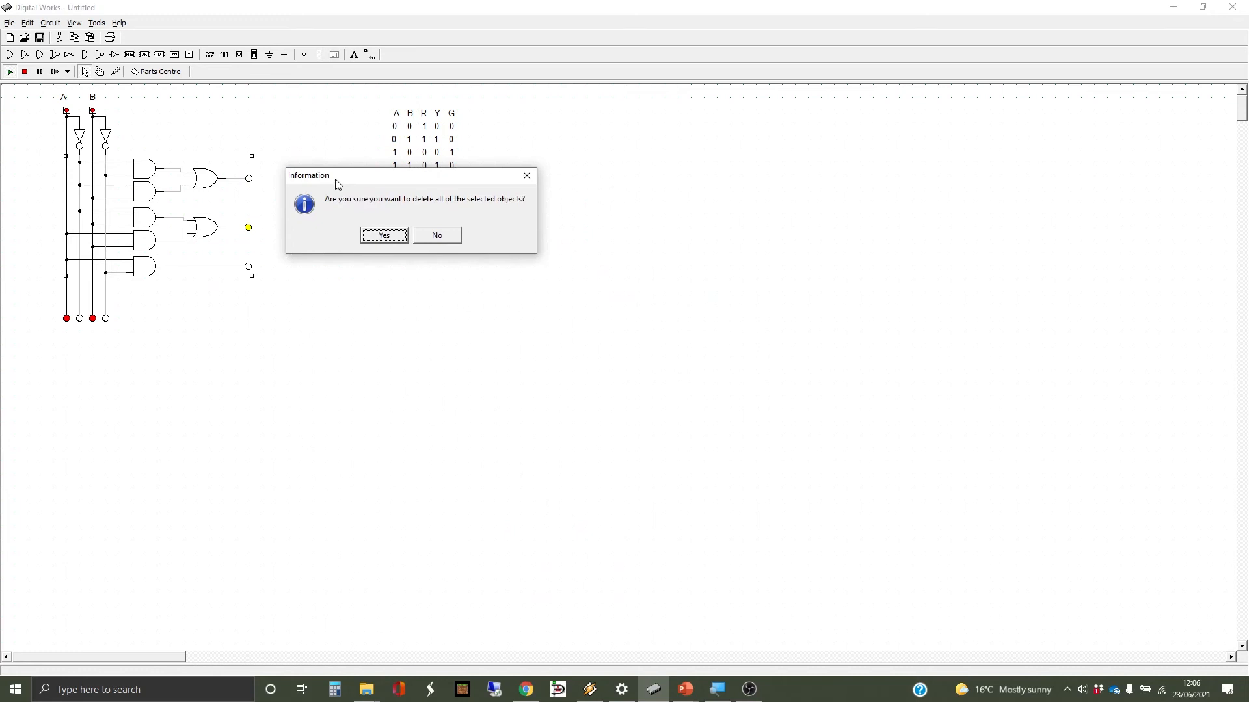
click(394, 235)
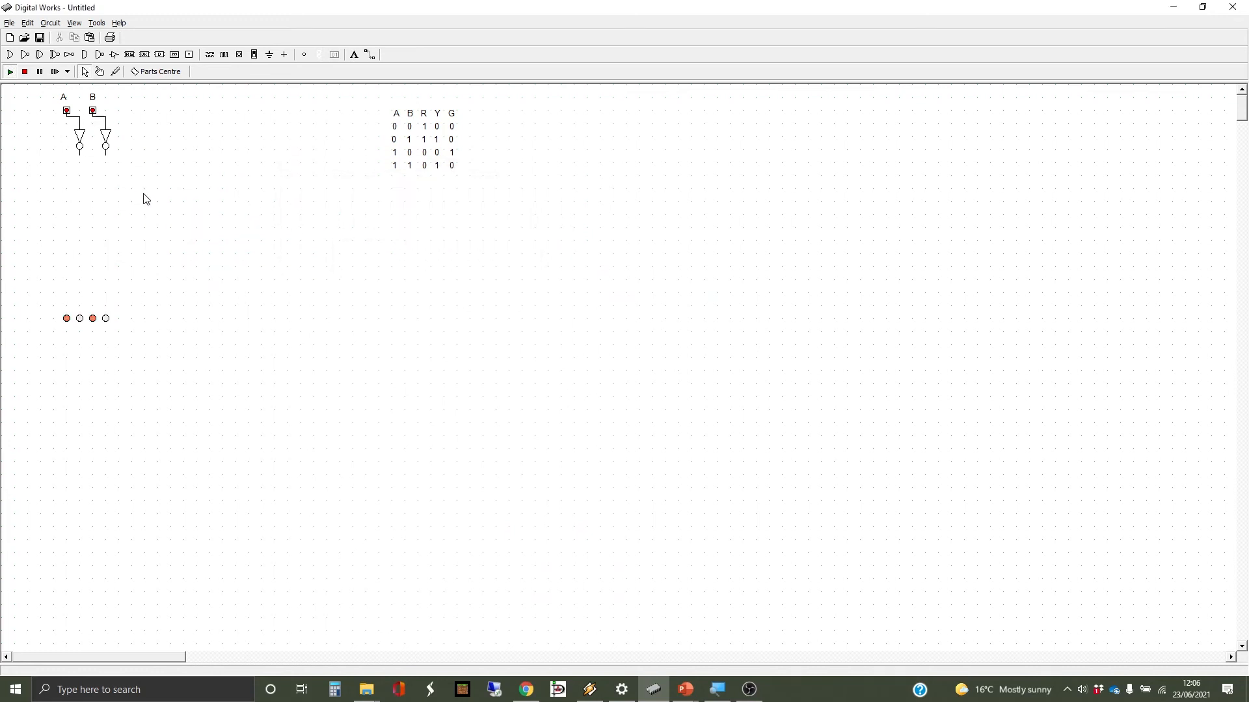
- Delete the switches, inverters and output lamps, then switch to the PowerPoint truth-table slide
drag(38, 88, 149, 334)
key(Delete)
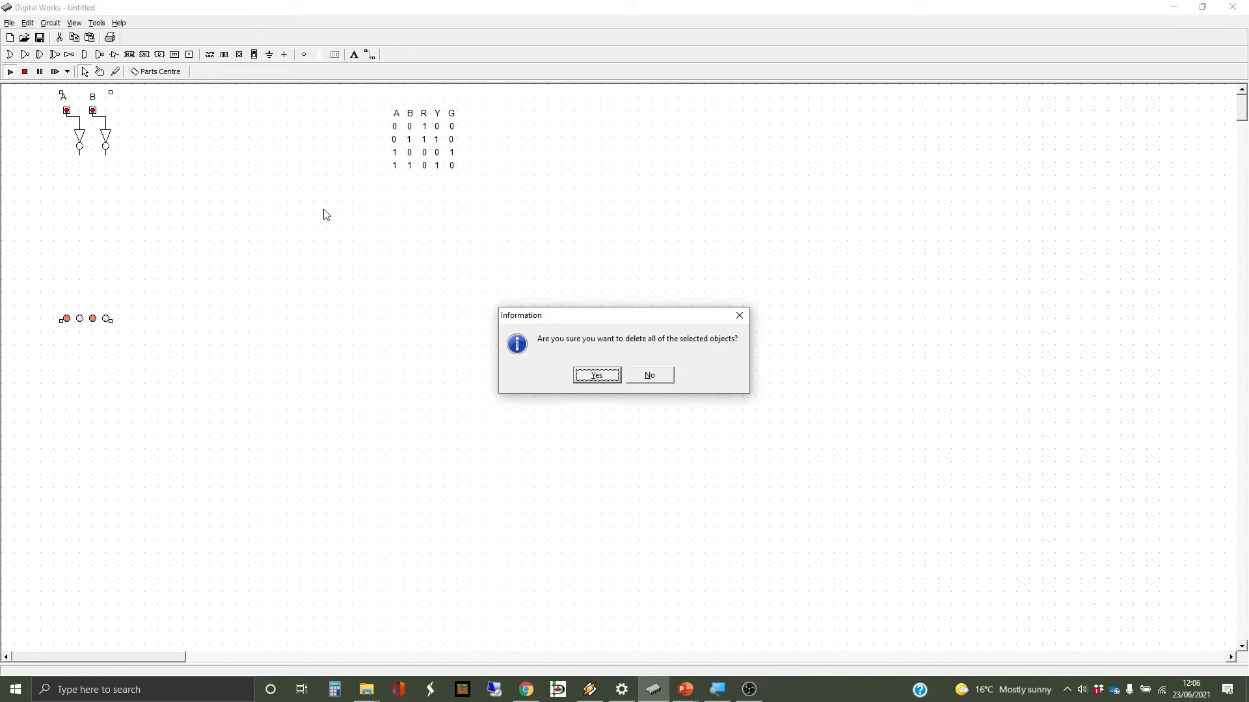
drag(567, 317, 298, 176)
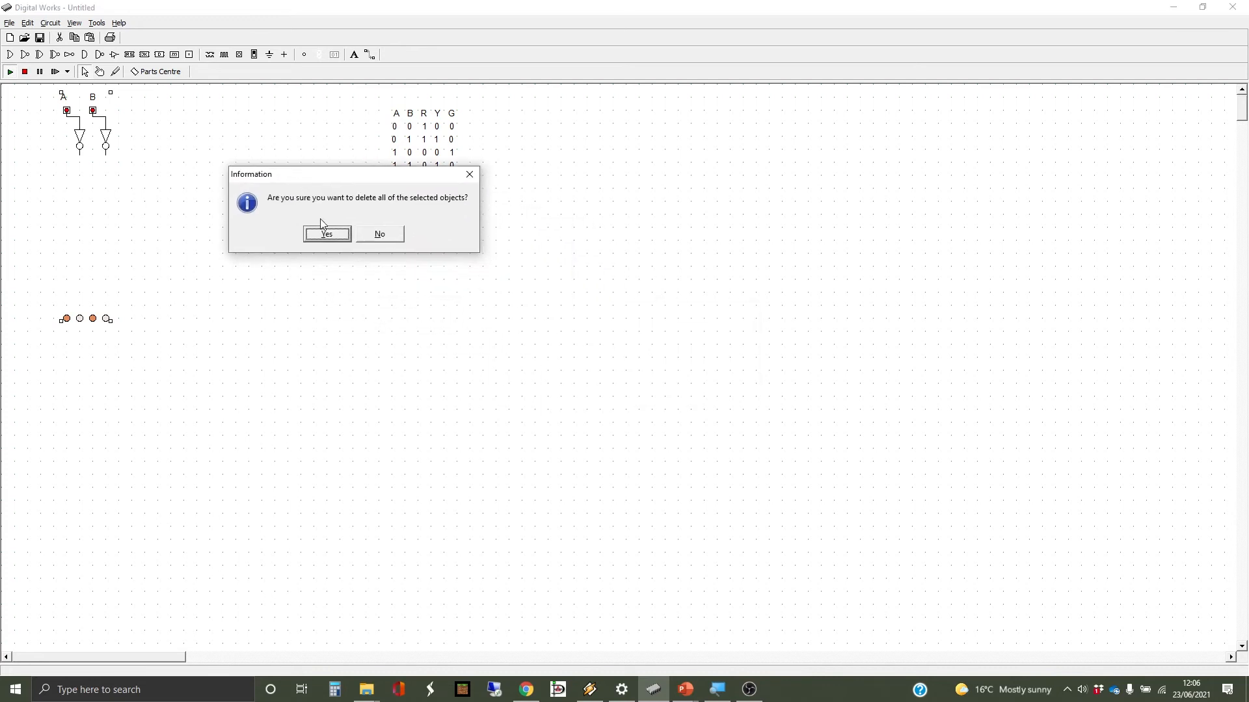
click(326, 232)
key(alt+Tab)
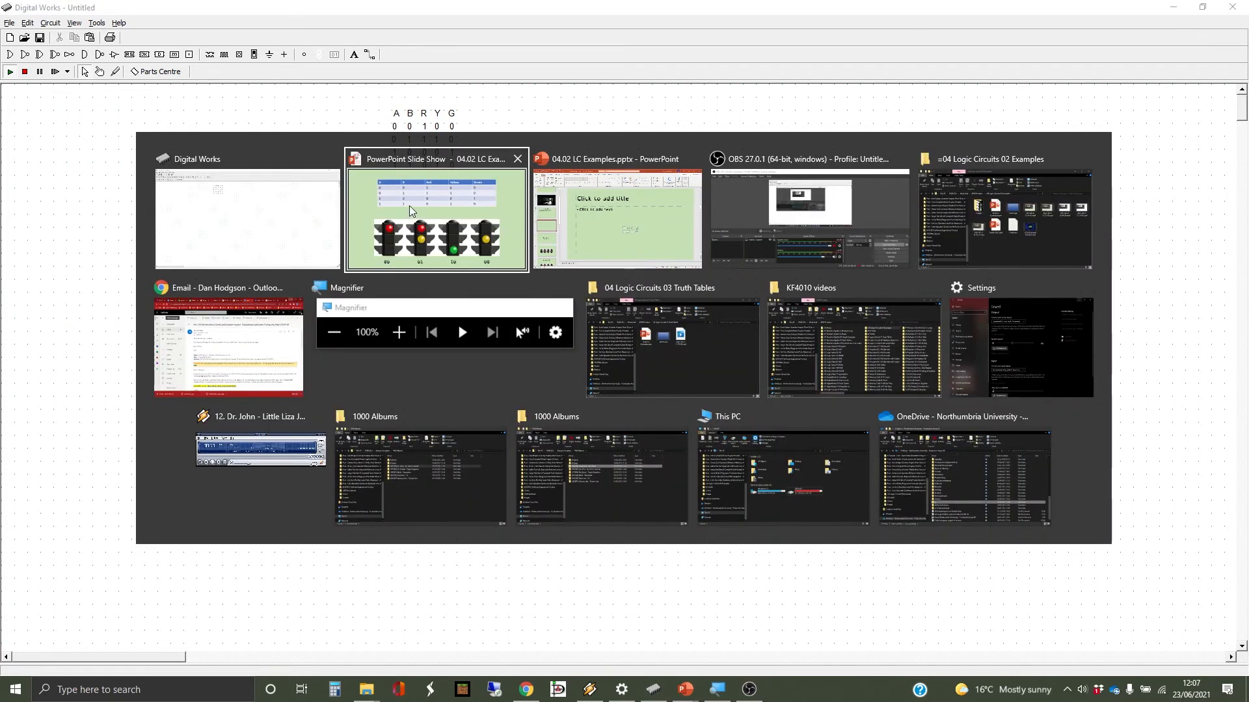
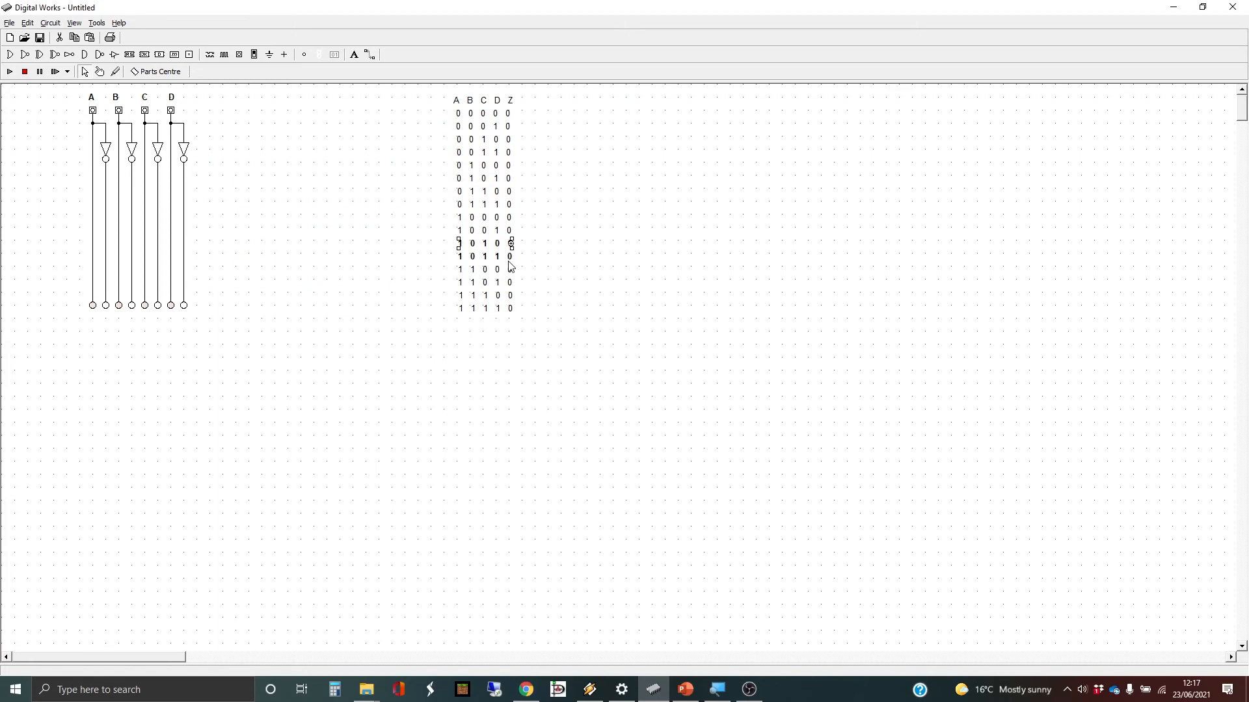
- Edit the 1 0 1 1 truth-table row annotation so its Z value reads 1
right_click(510, 255)
click(531, 304)
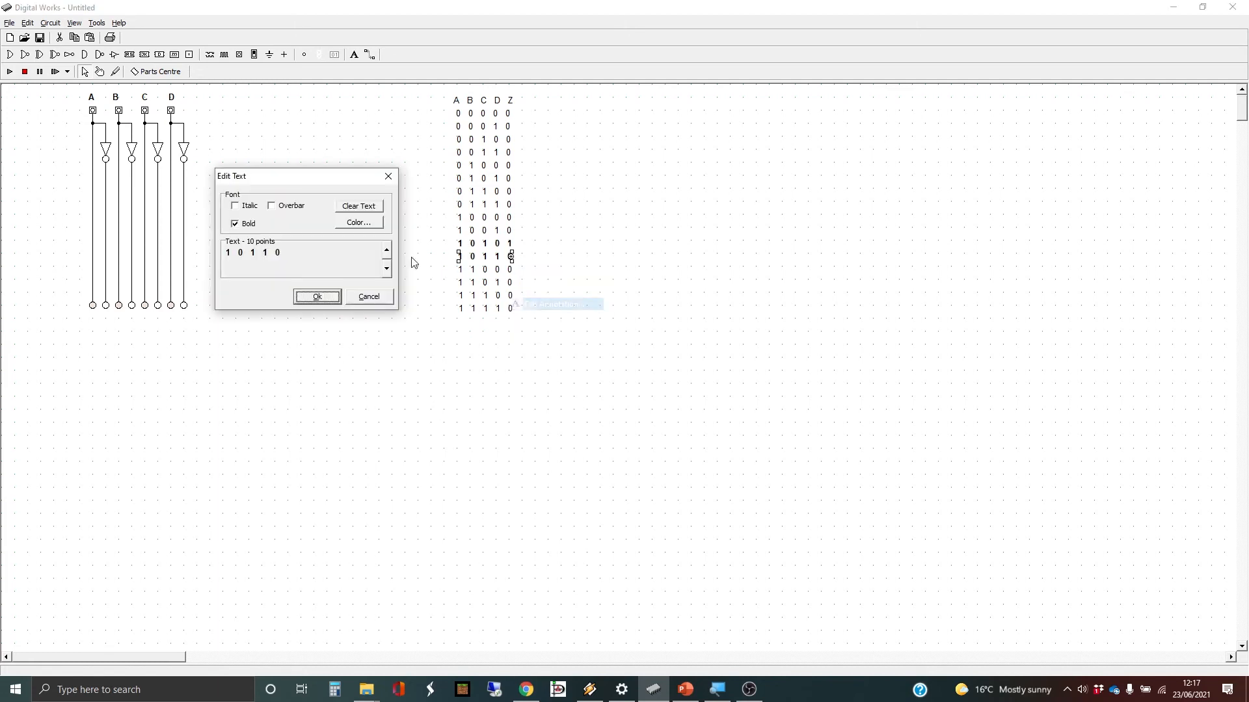
double_click(278, 253)
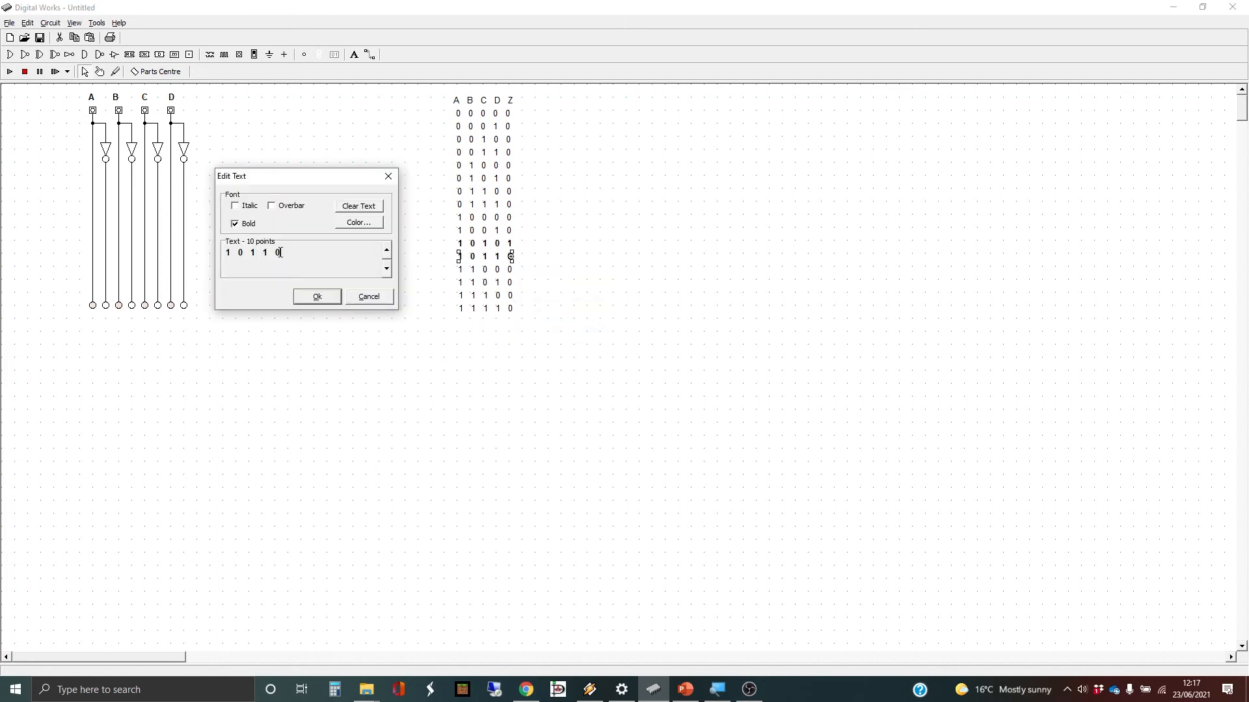
click(314, 301)
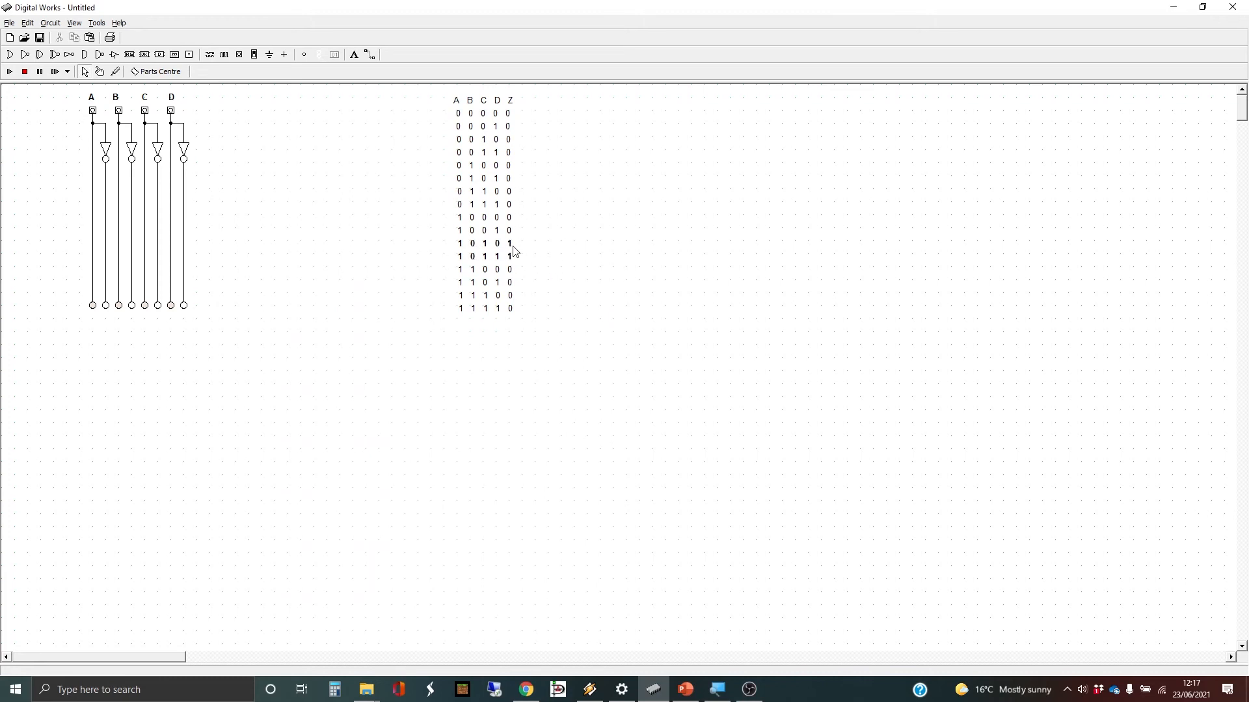
- Place an output LED right of the circuit and label it 'Z'
click(304, 56)
click(378, 211)
click(354, 55)
click(377, 199)
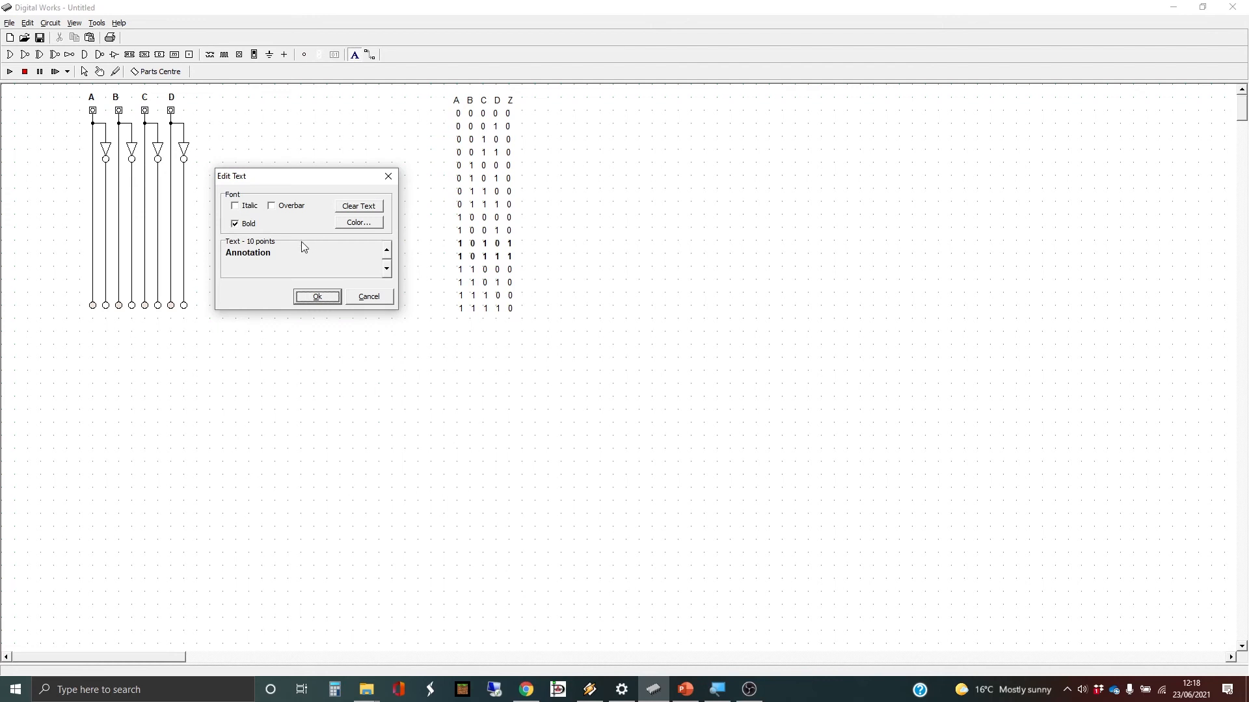
drag(302, 247, 193, 254)
text(Z)
click(327, 299)
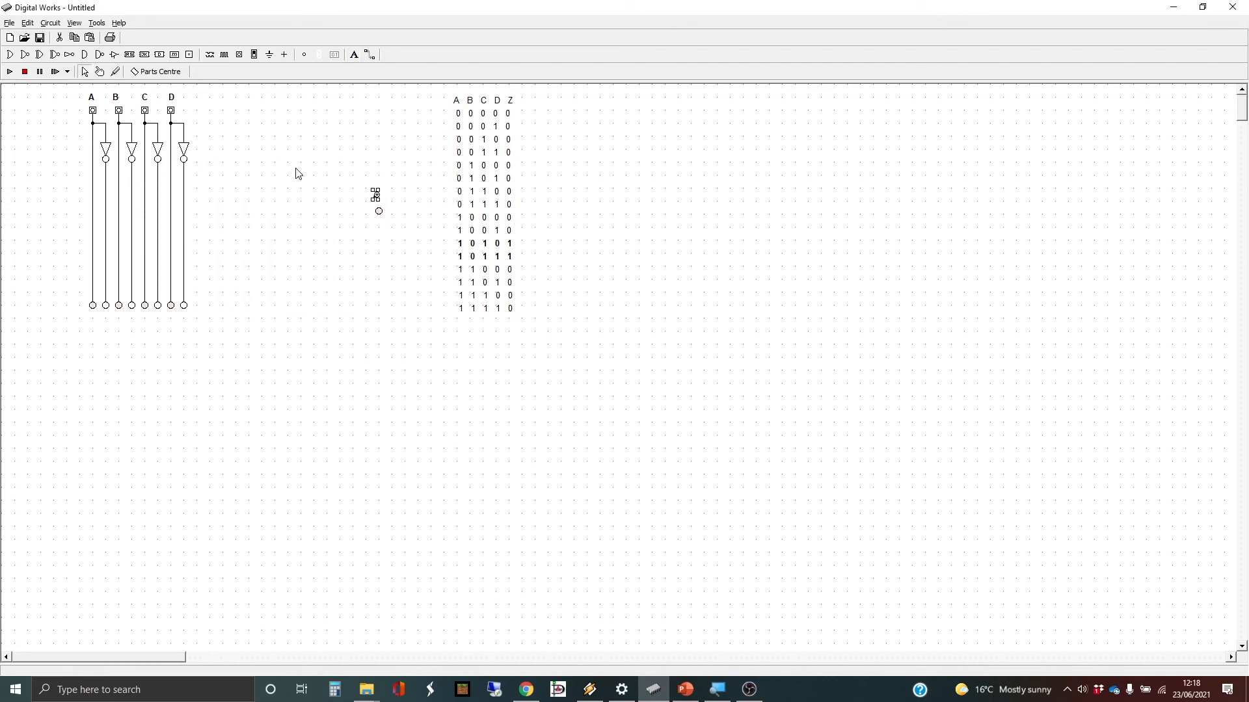
- Nudge the Z label into position with the arrow keys and deselect it
key(Down)
key(Right)
key(Right)
key(Right)
key(Right)
key(Down)
key(Left)
key(Left)
key(Left)
click(327, 168)
- Place an AND gate left of Z and paste a copy below it
click(86, 55)
click(246, 185)
click(245, 216)
key(ctrl+v)
drag(256, 199, 243, 220)
- Set the lower AND gate to three inputs
right_click(245, 214)
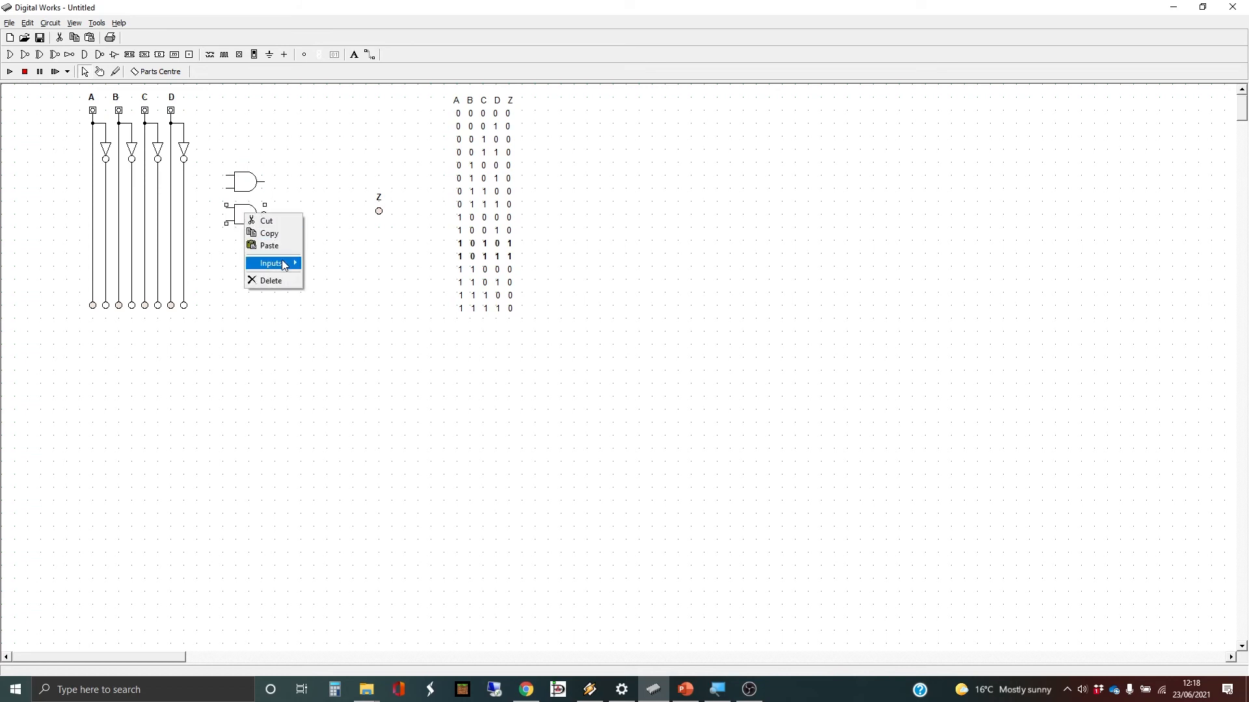
mouse_move(286, 262)
click(326, 276)
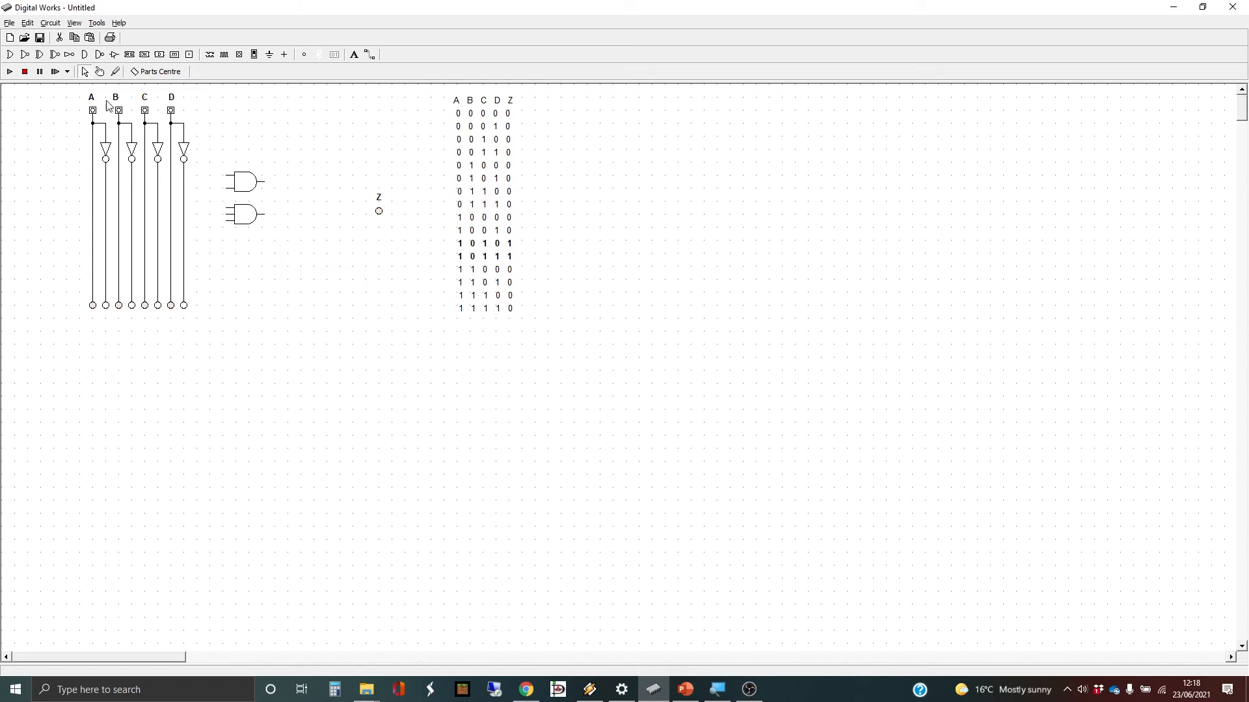
- Place an OR gate between the AND gates and the Z output
click(10, 55)
click(312, 203)
drag(312, 206, 305, 205)
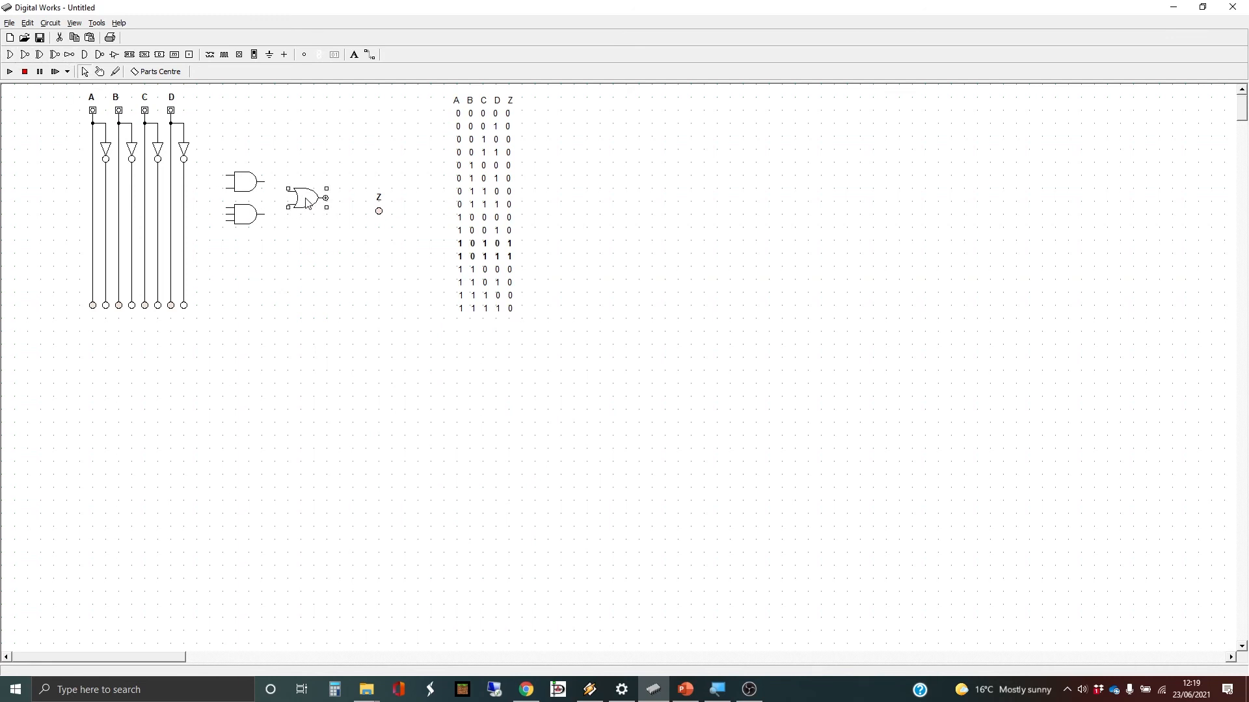
- Move the Z output up and left and wire the upper AND output into the OR gate
click(369, 55)
drag(376, 179, 386, 221)
drag(343, 162, 370, 196)
click(372, 54)
mouse_move(267, 178)
mouse_down()
mouse_move(290, 188)
mouse_move(281, 209)
mouse_move(284, 199)
mouse_move(376, 195)
mouse_up()
- Wire the upper AND gate's two inputs to the A and C lines
click(233, 173)
click(94, 174)
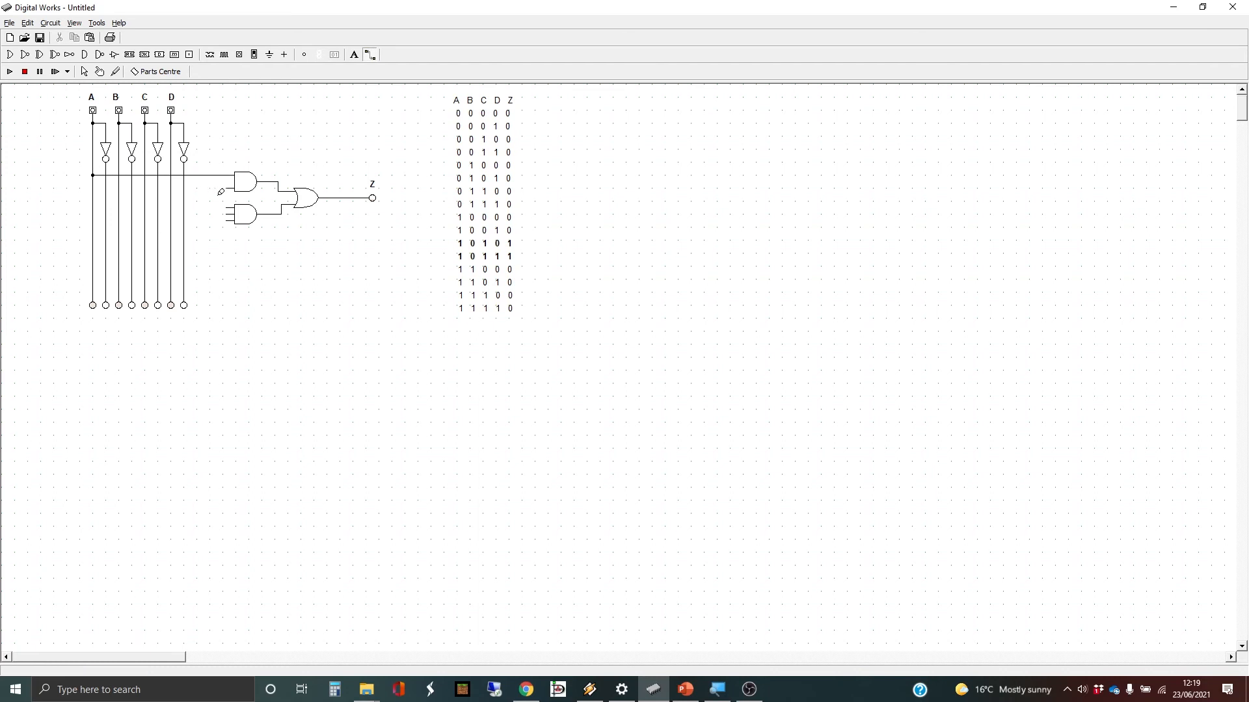
click(231, 187)
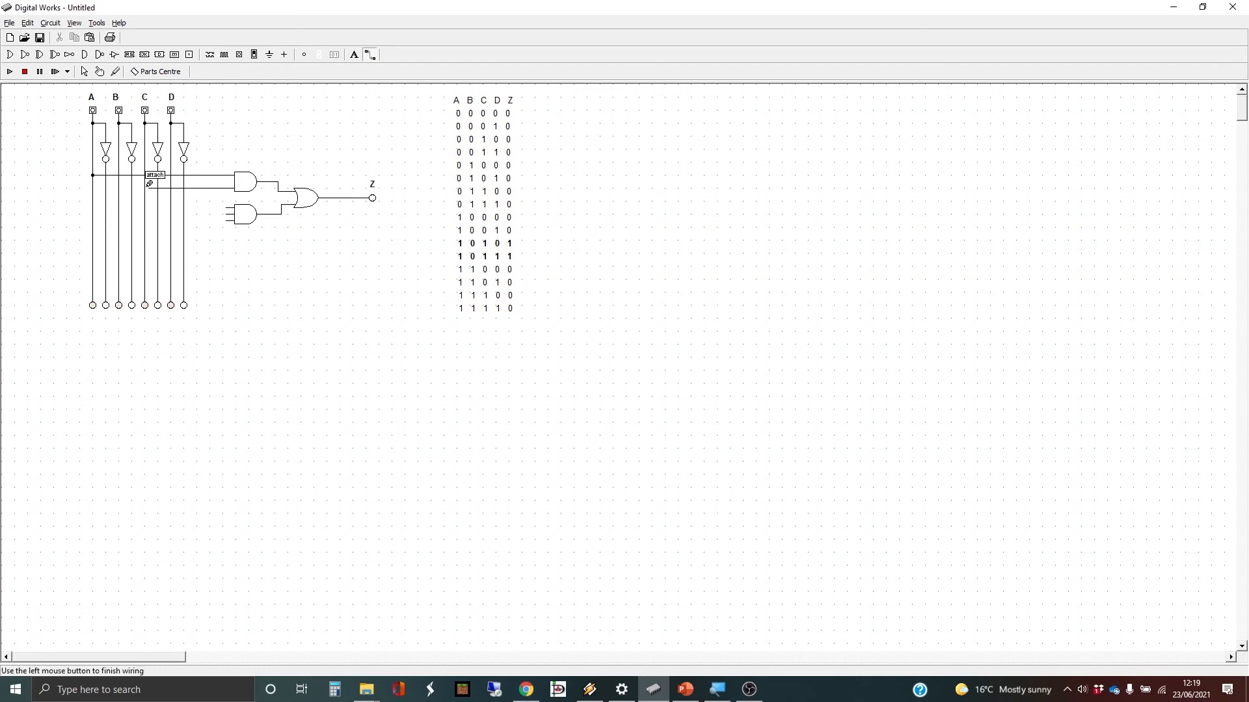
click(145, 188)
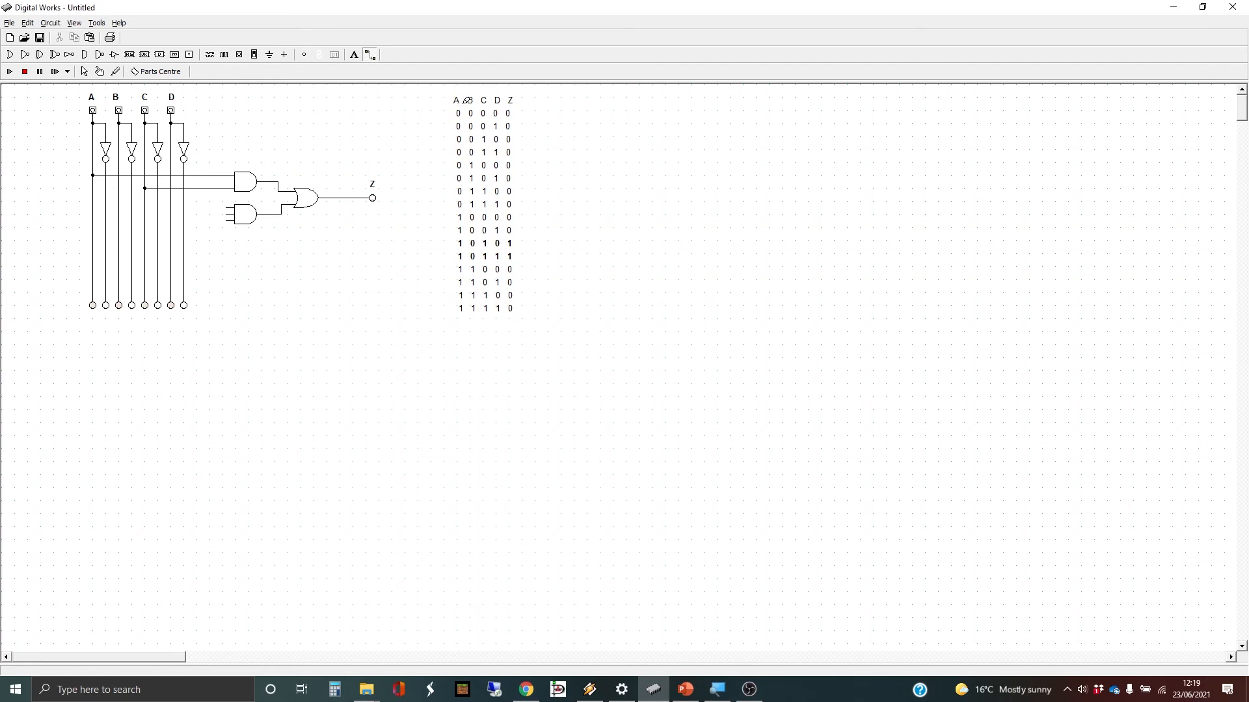
- Wire the lower AND gate's three inputs to the A, C and D lines
click(232, 207)
click(94, 206)
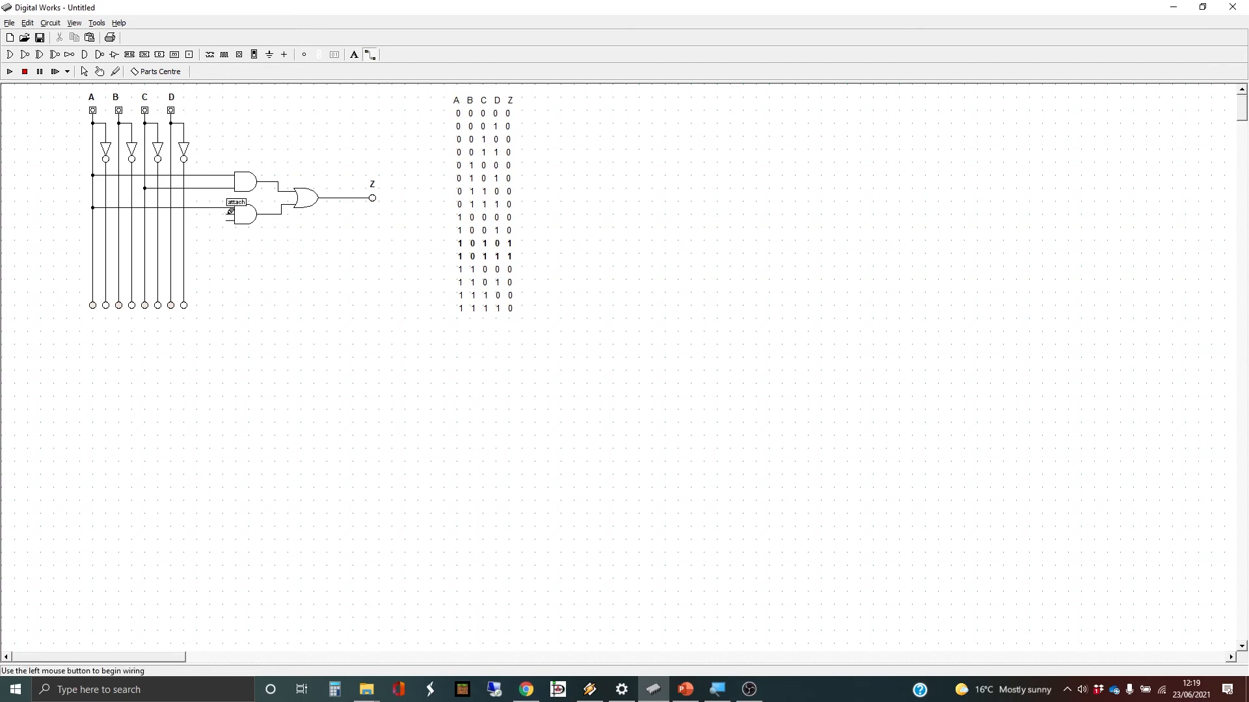
click(231, 213)
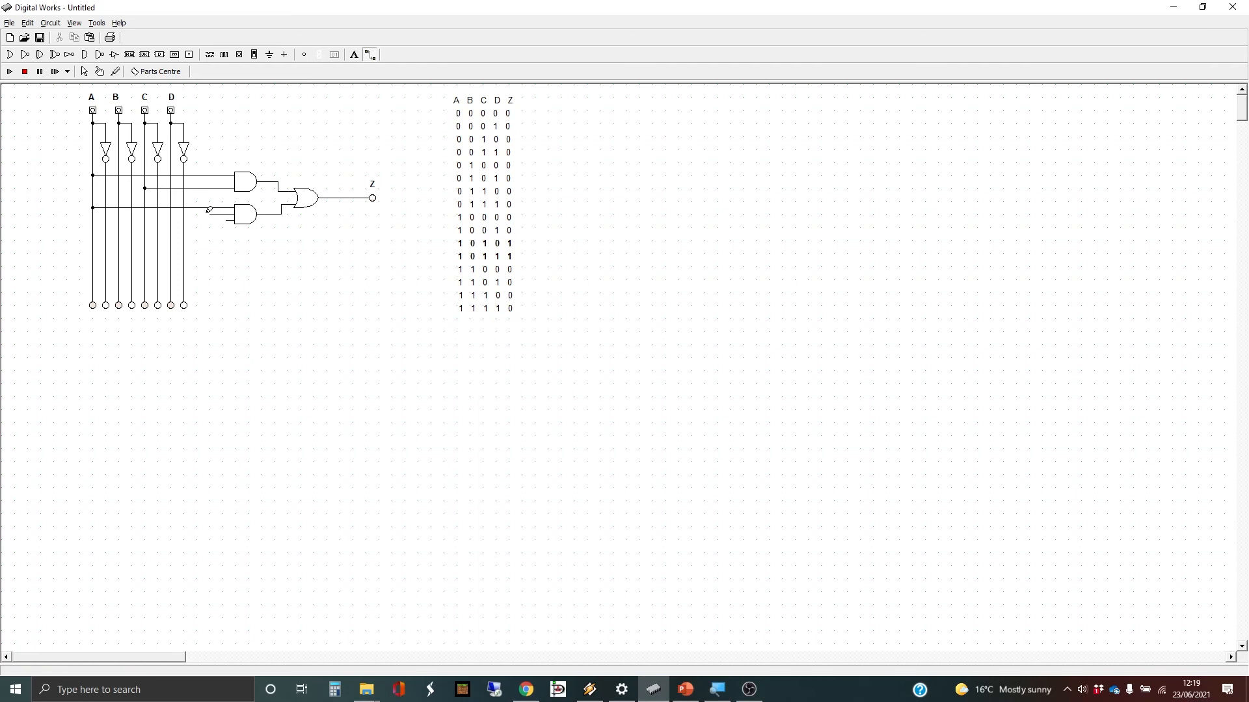
click(147, 209)
click(230, 217)
click(171, 219)
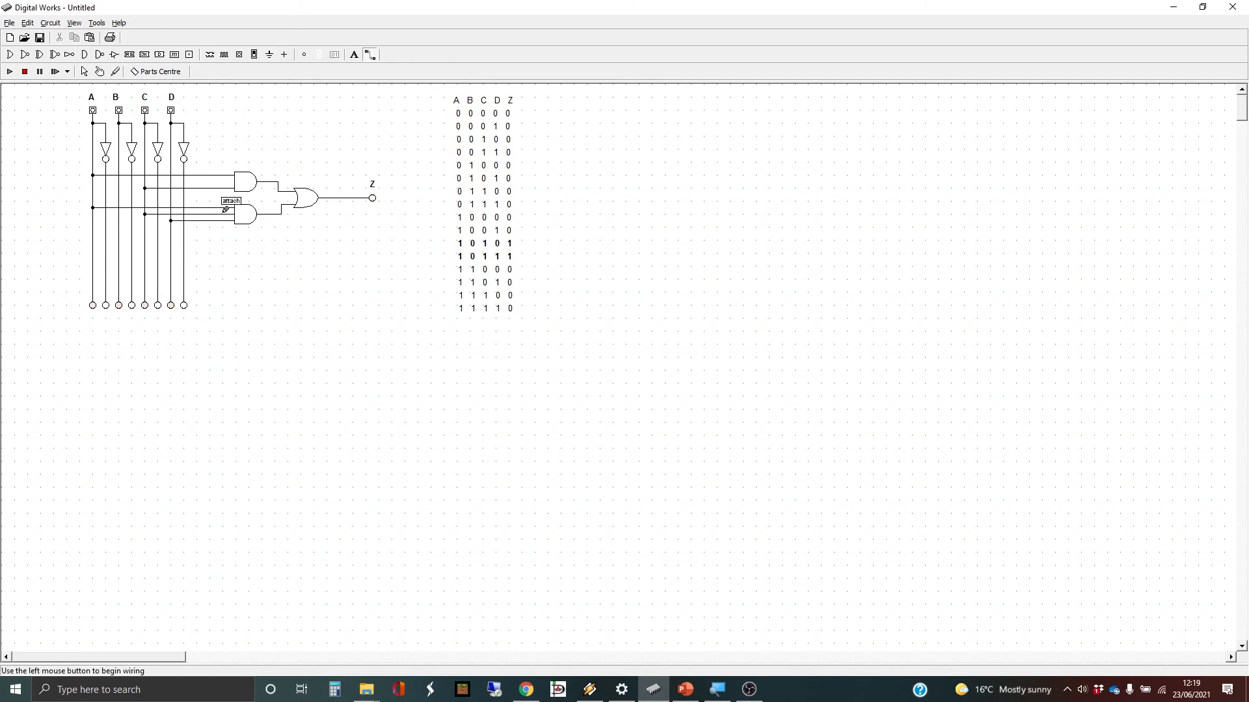
- Run the simulation and switch inputs A, C, D and B on, watching the Z lamp
click(10, 72)
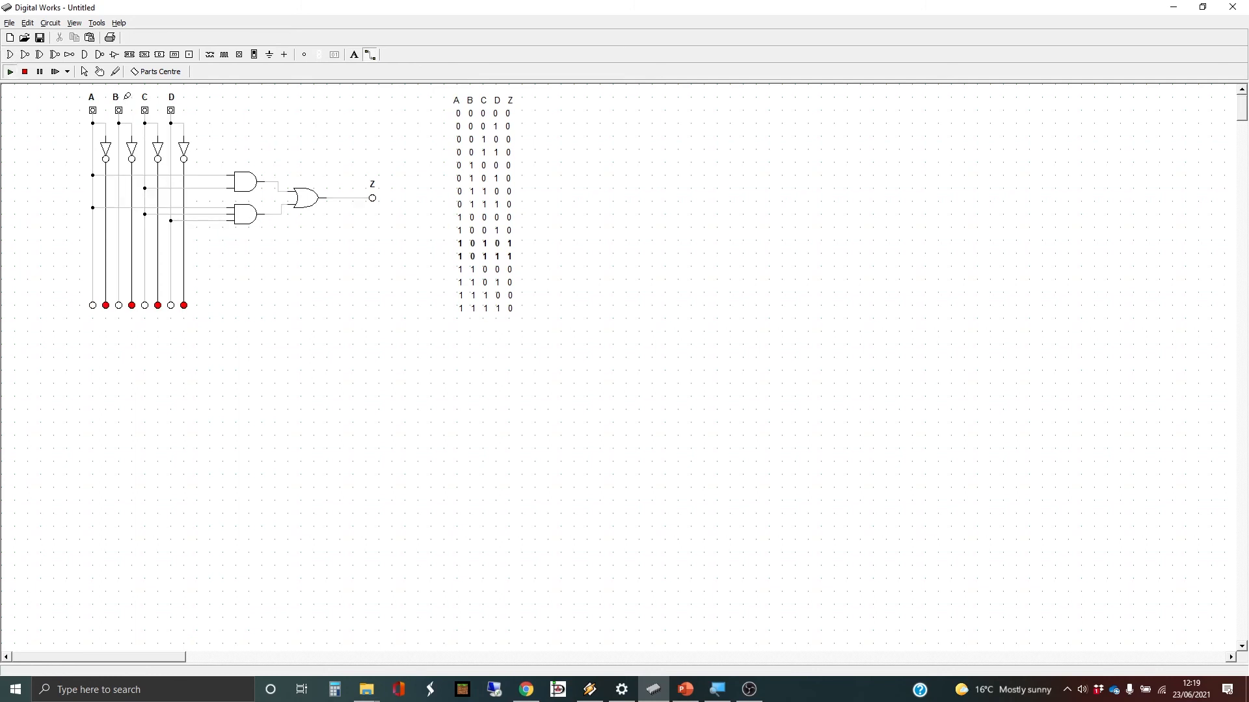
click(100, 71)
click(93, 111)
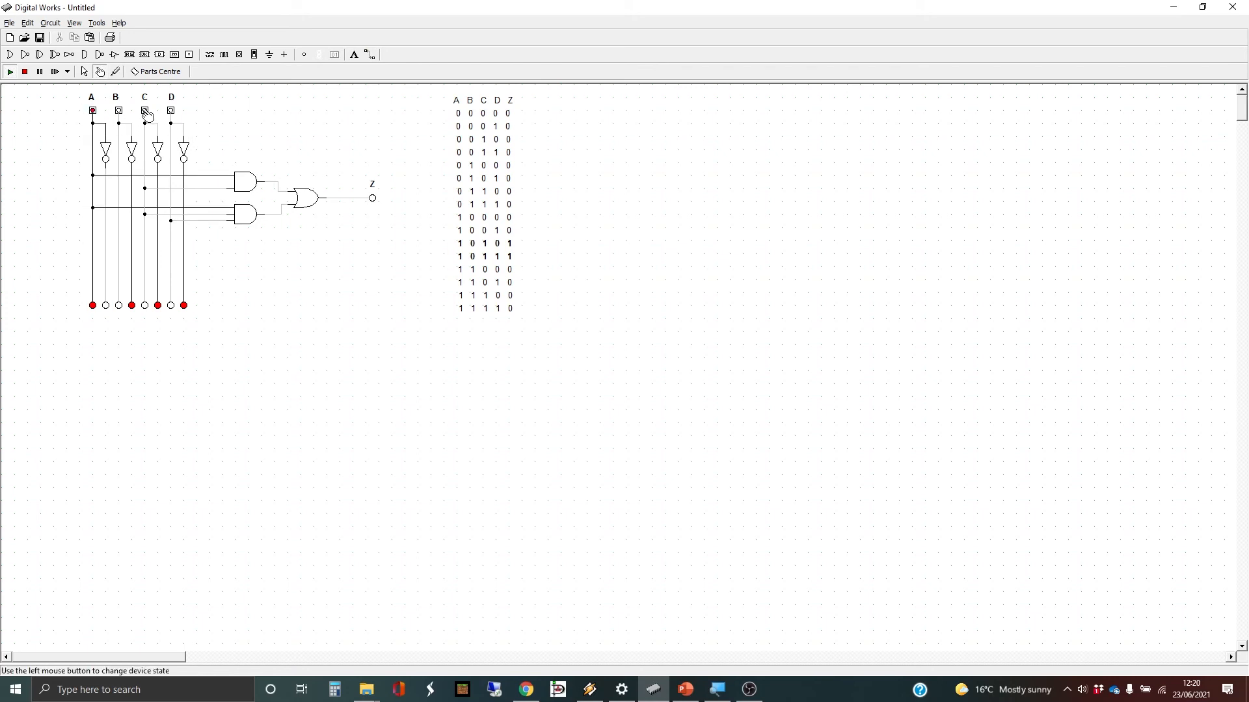
click(145, 111)
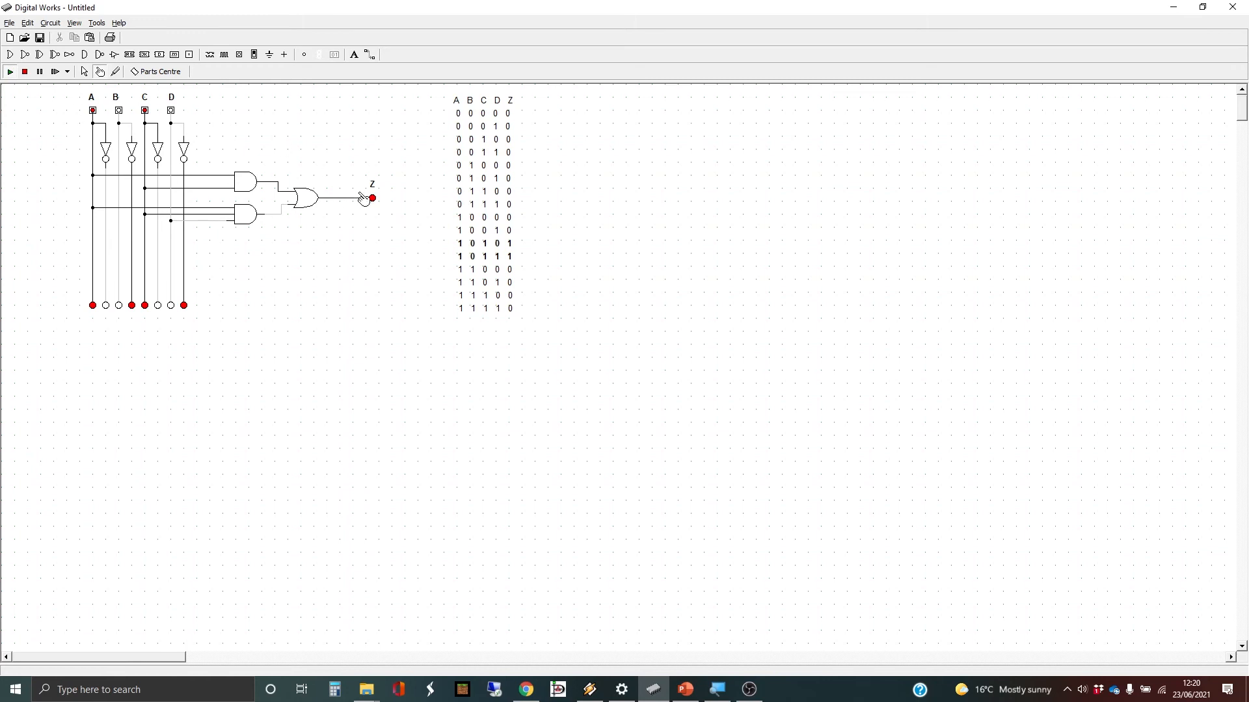
click(171, 111)
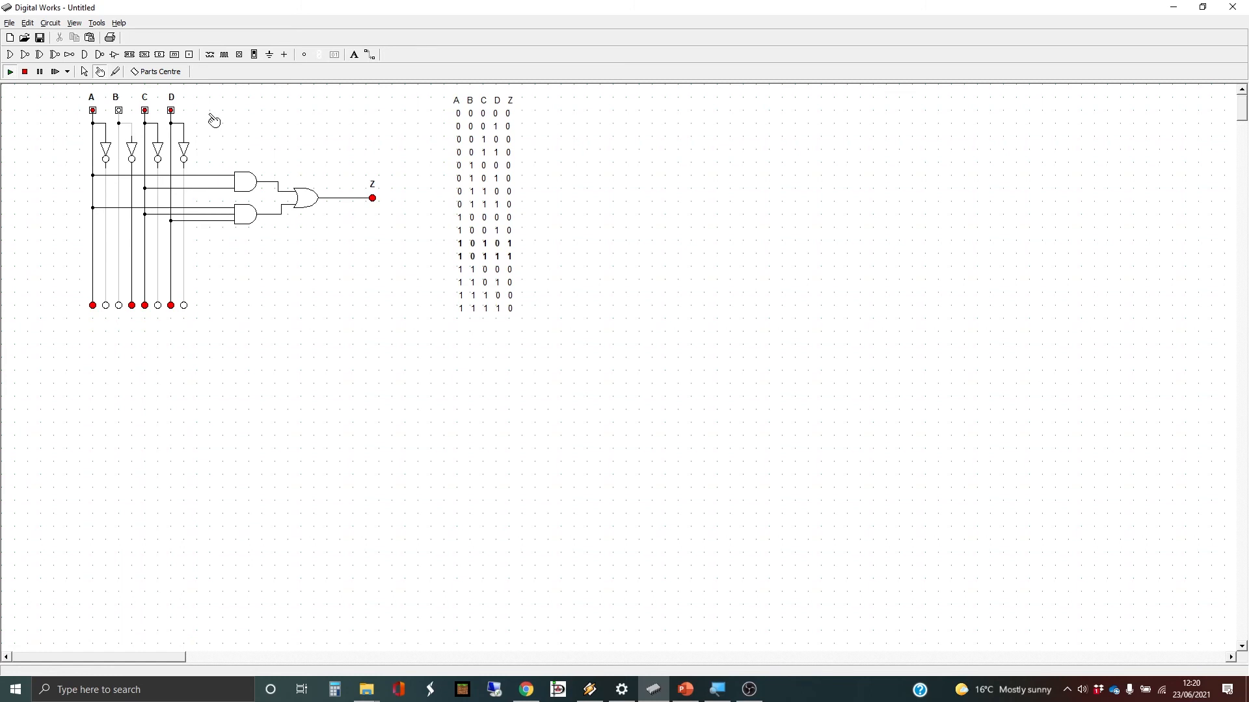
click(119, 111)
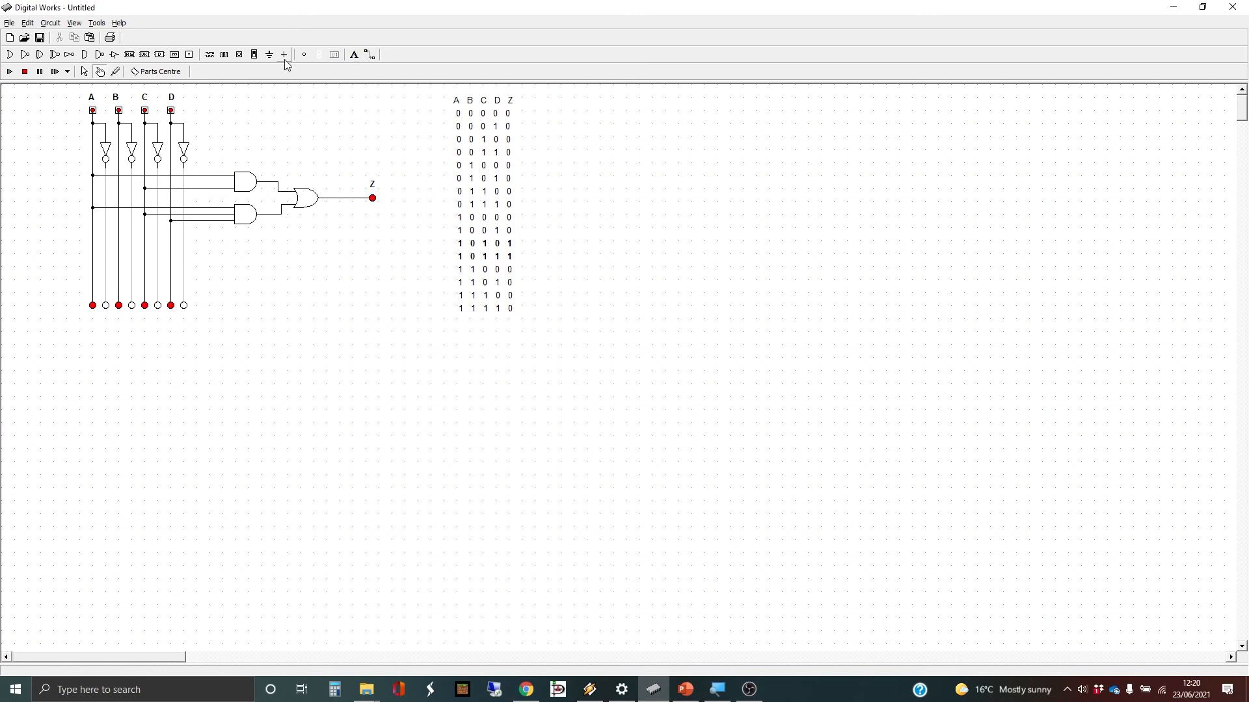
- Box-select both AND gates and the OR gate, delete them and confirm with Yes
click(85, 72)
drag(226, 165, 344, 281)
key(Delete)
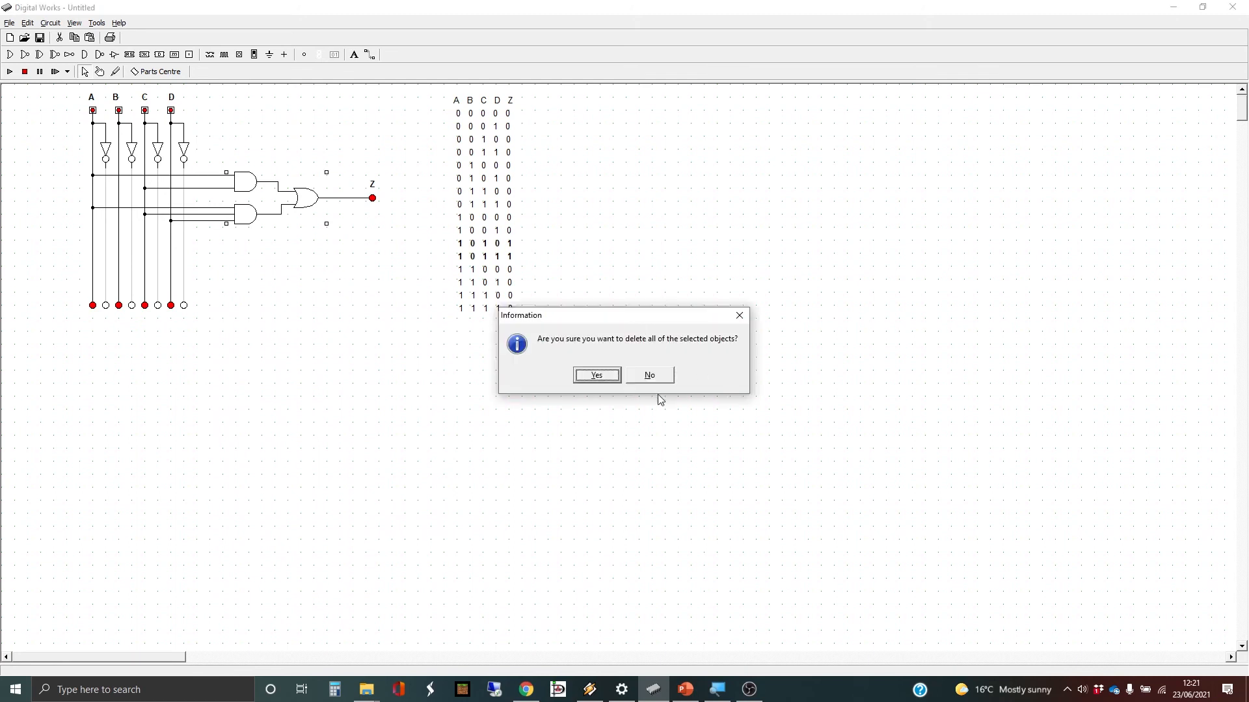
click(612, 376)
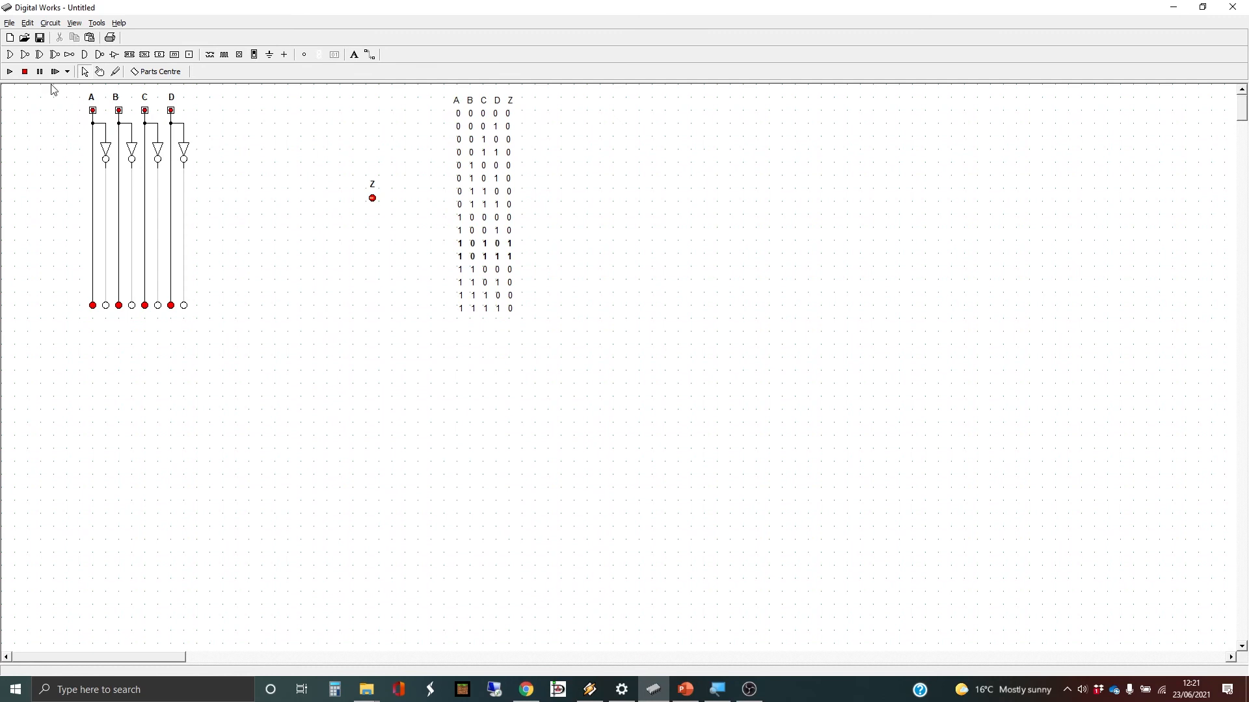
- Place an OR gate left of Z and wire its output to Z
click(10, 54)
click(344, 200)
click(370, 54)
drag(357, 201, 372, 198)
- Place an AND gate left of the OR gate and set it to four inputs
click(85, 56)
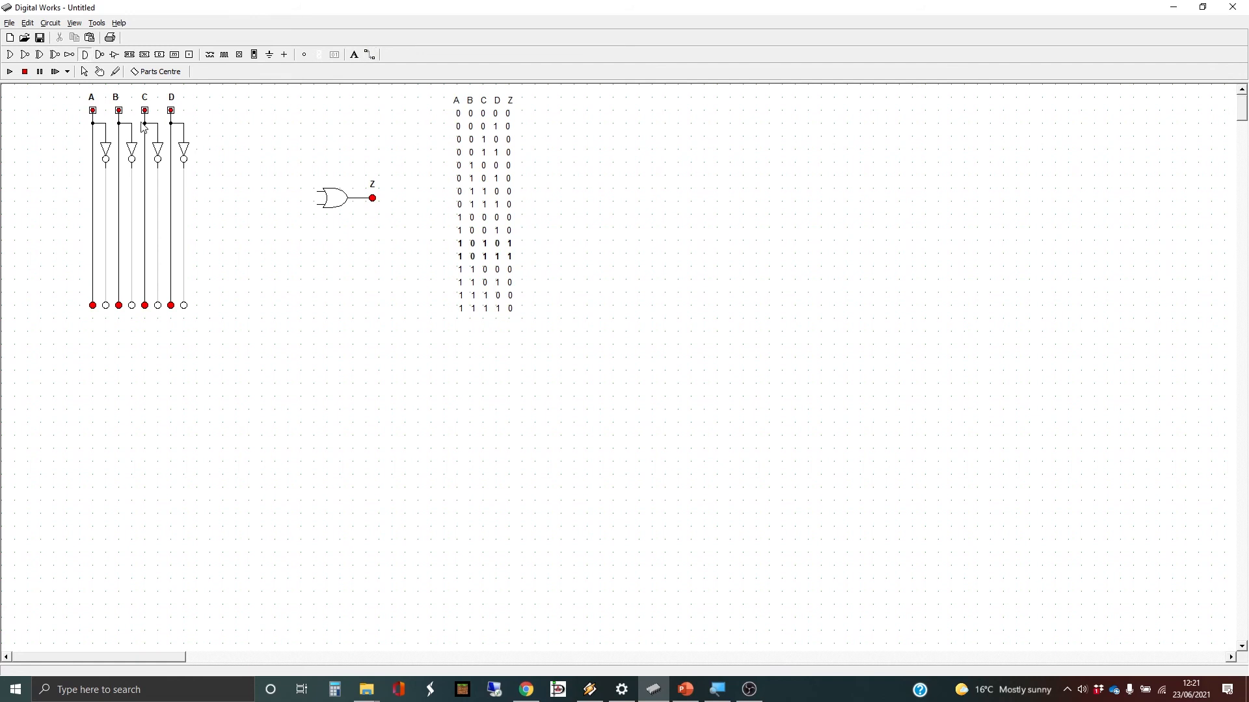
click(224, 191)
right_click(223, 186)
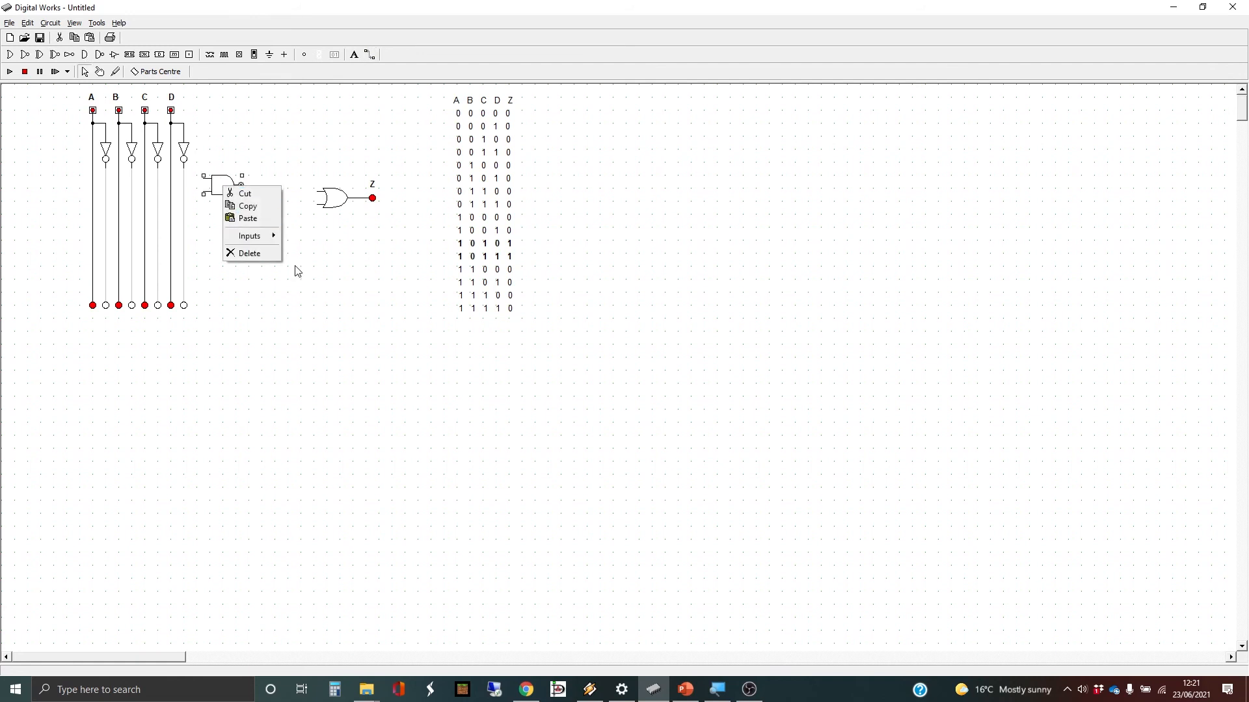
mouse_move(272, 242)
click(314, 258)
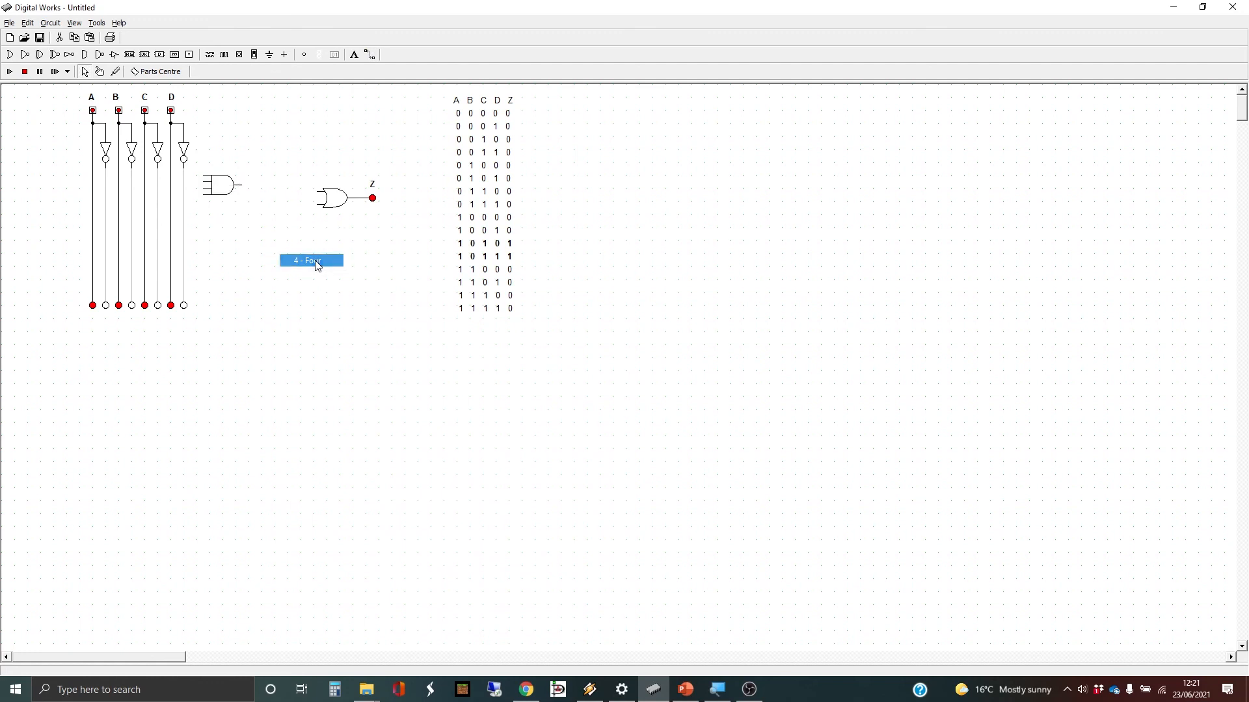
drag(226, 190, 234, 192)
right_click(231, 187)
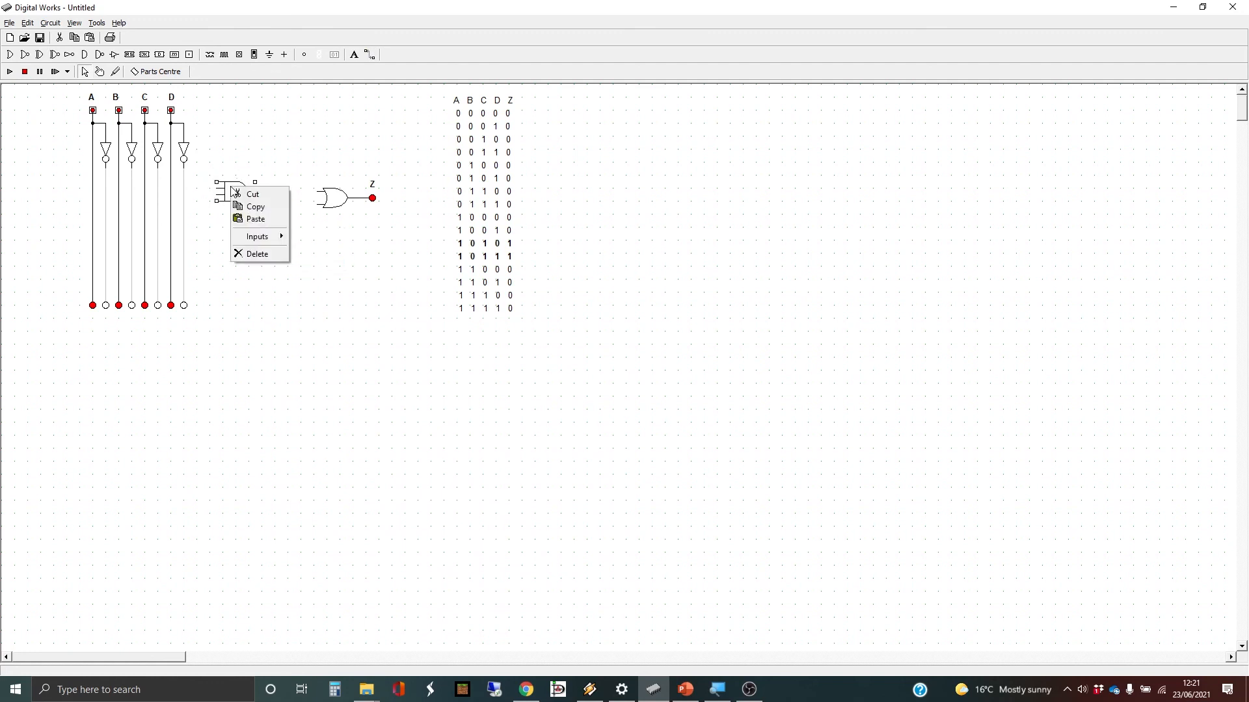
click(266, 154)
- Copy and paste the four-input AND gate, placing the duplicate below the original
click(231, 198)
key(ctrl+c)
key(ctrl+v)
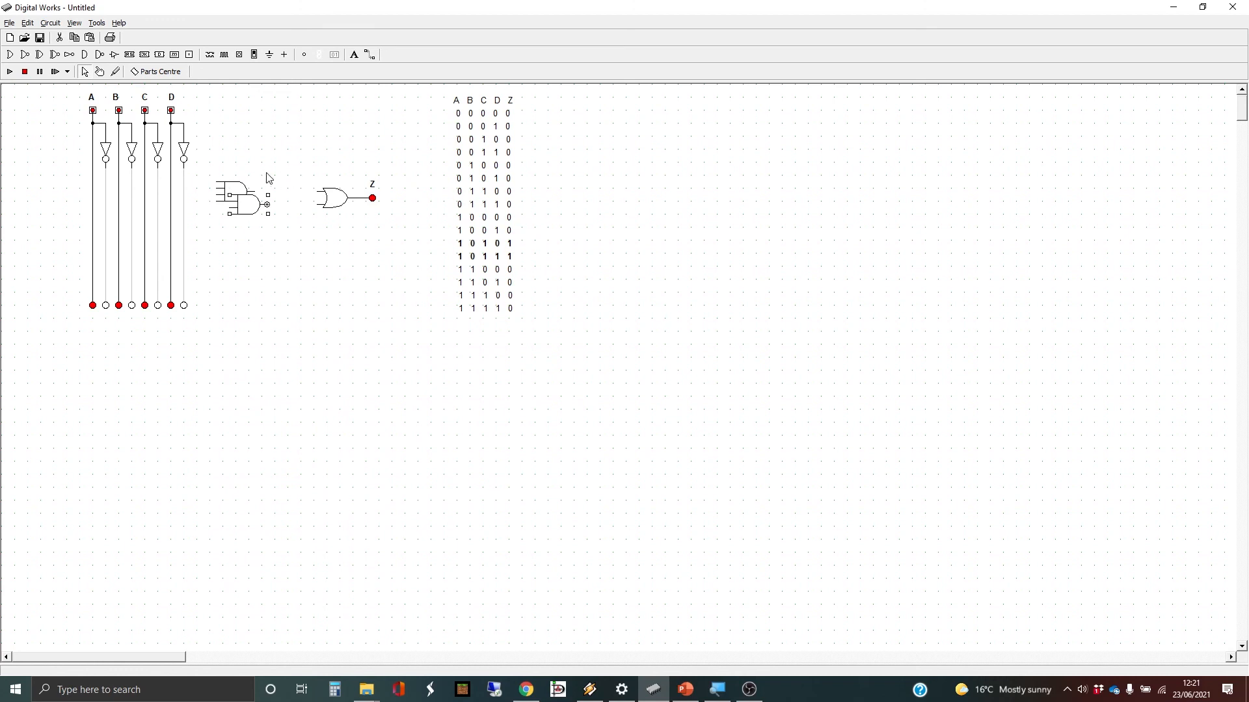
drag(253, 208, 240, 227)
click(370, 55)
- Wire the lower AND output into the OR gate and the upper AND inputs to A, NOT B, C, NOT D
drag(253, 192, 324, 191)
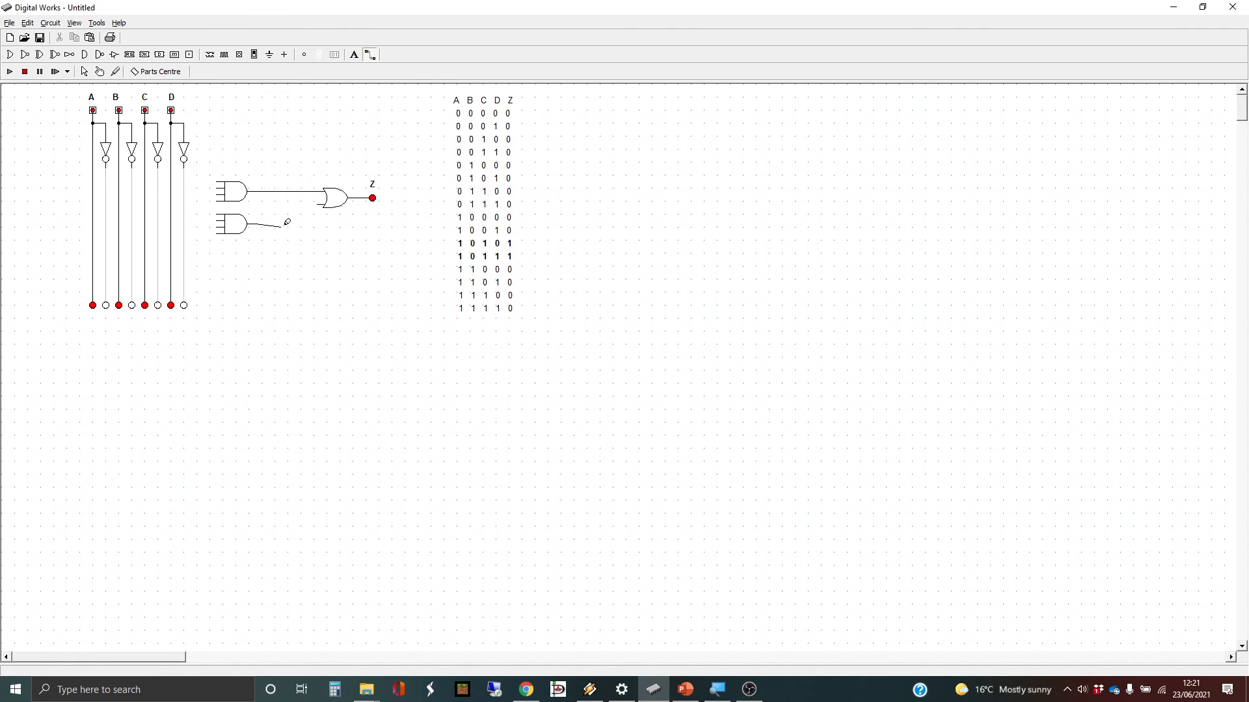
mouse_move(260, 224)
mouse_down()
mouse_move(309, 220)
mouse_move(308, 197)
mouse_move(323, 204)
mouse_up()
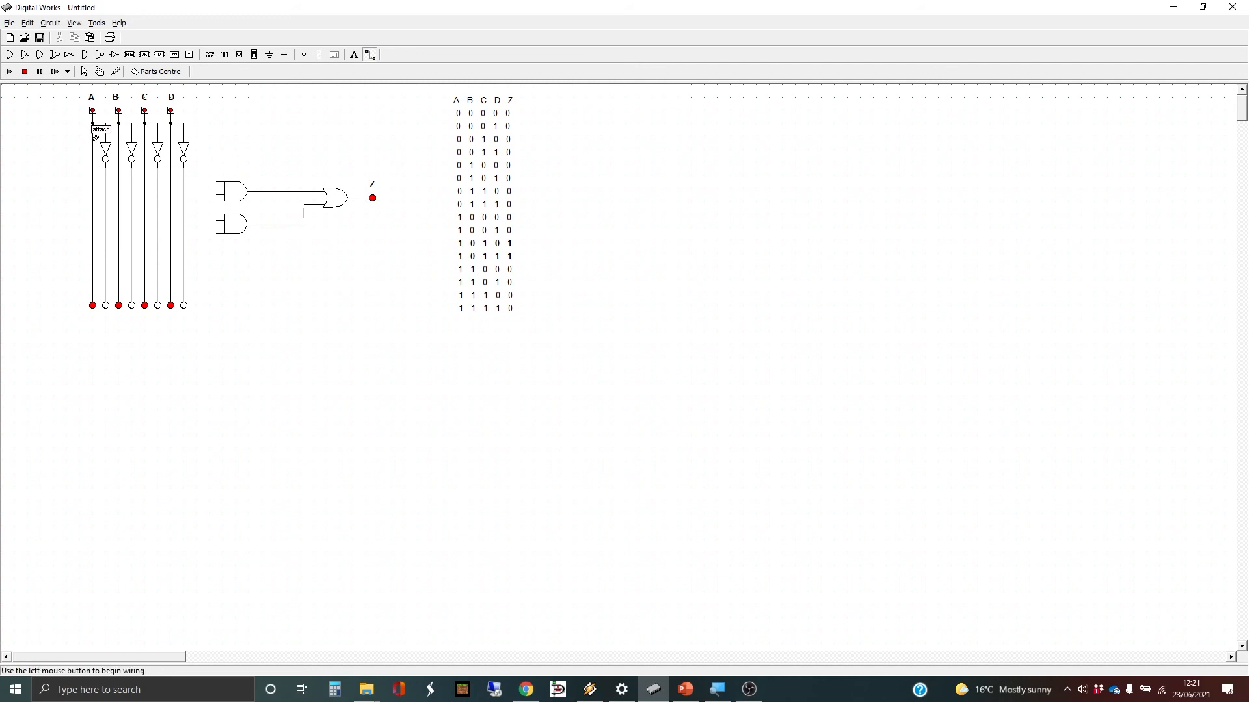
click(215, 181)
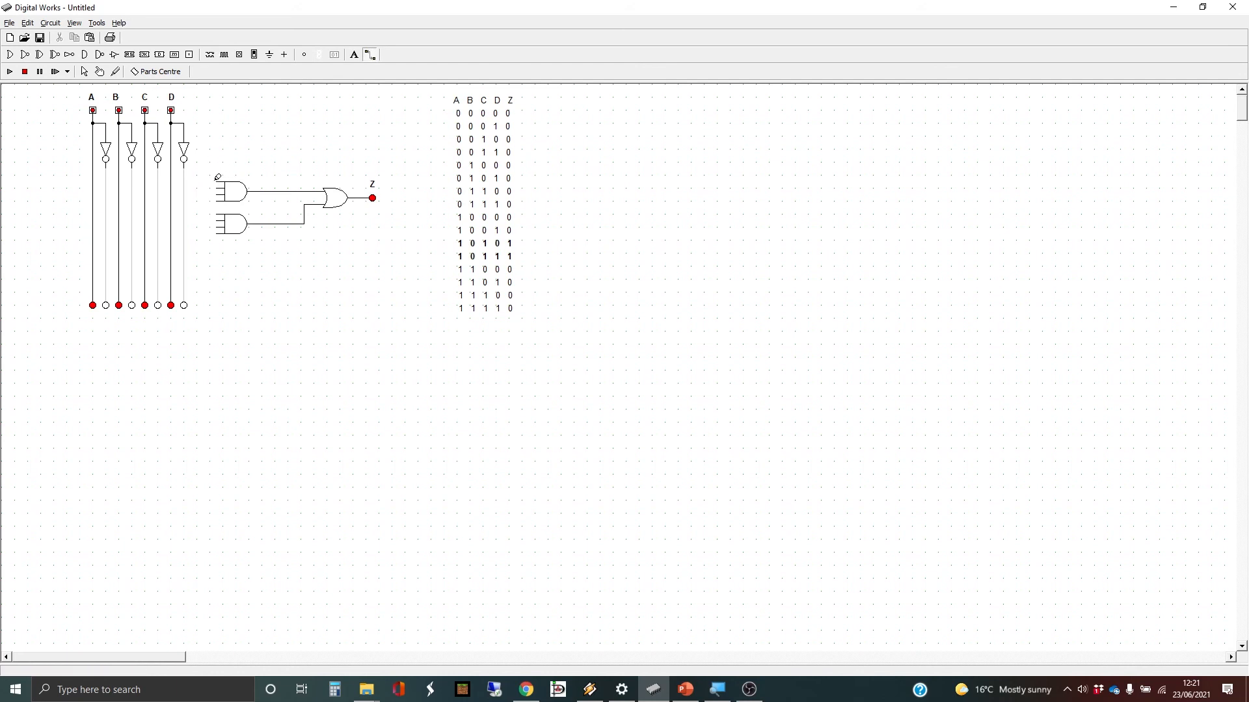
click(95, 177)
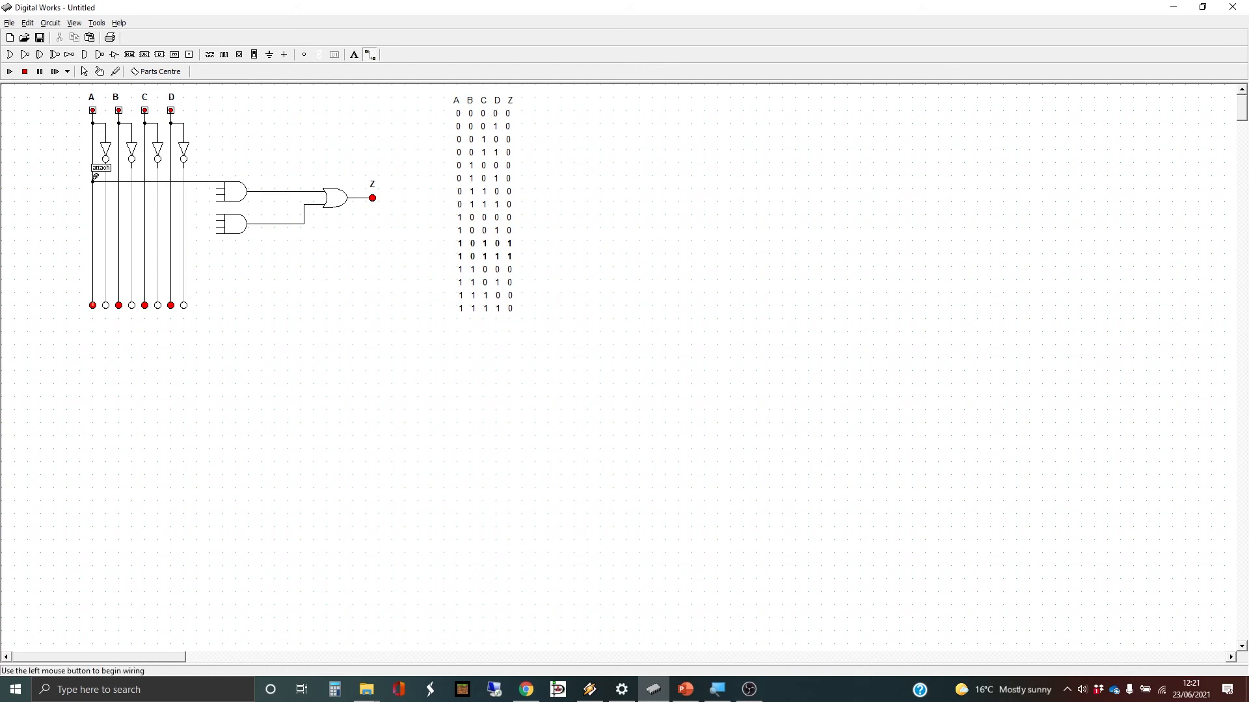
click(219, 186)
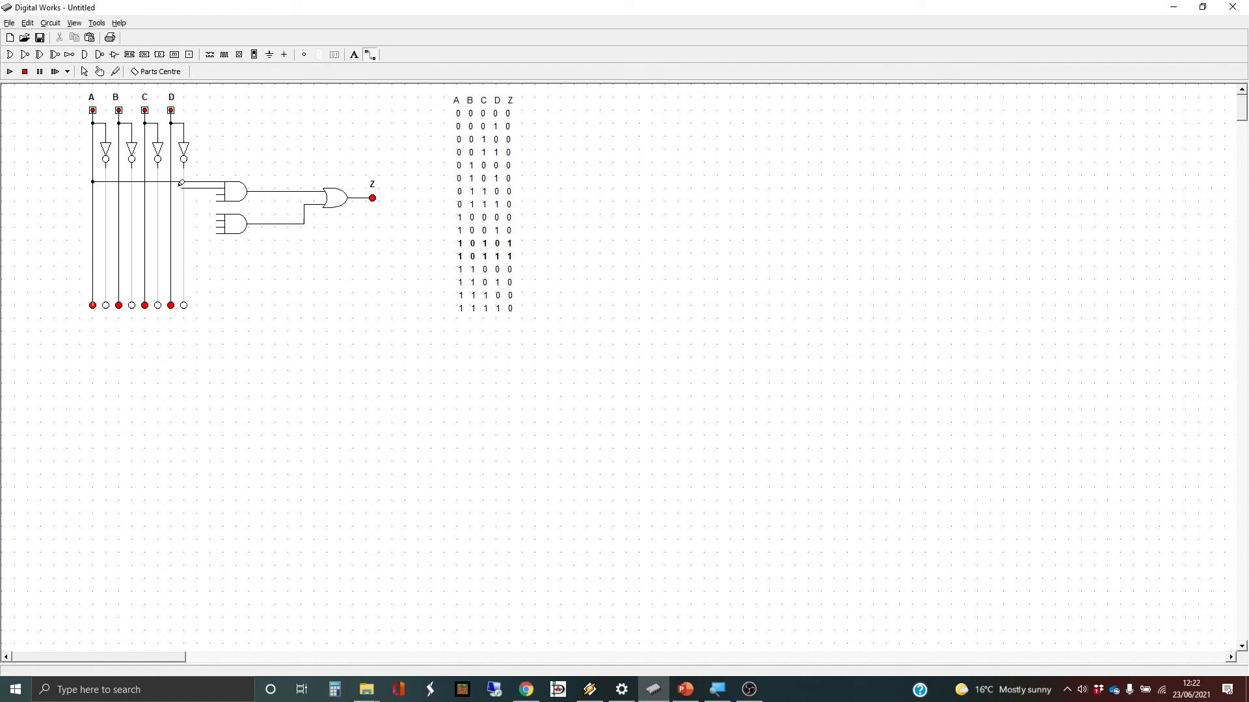
click(132, 187)
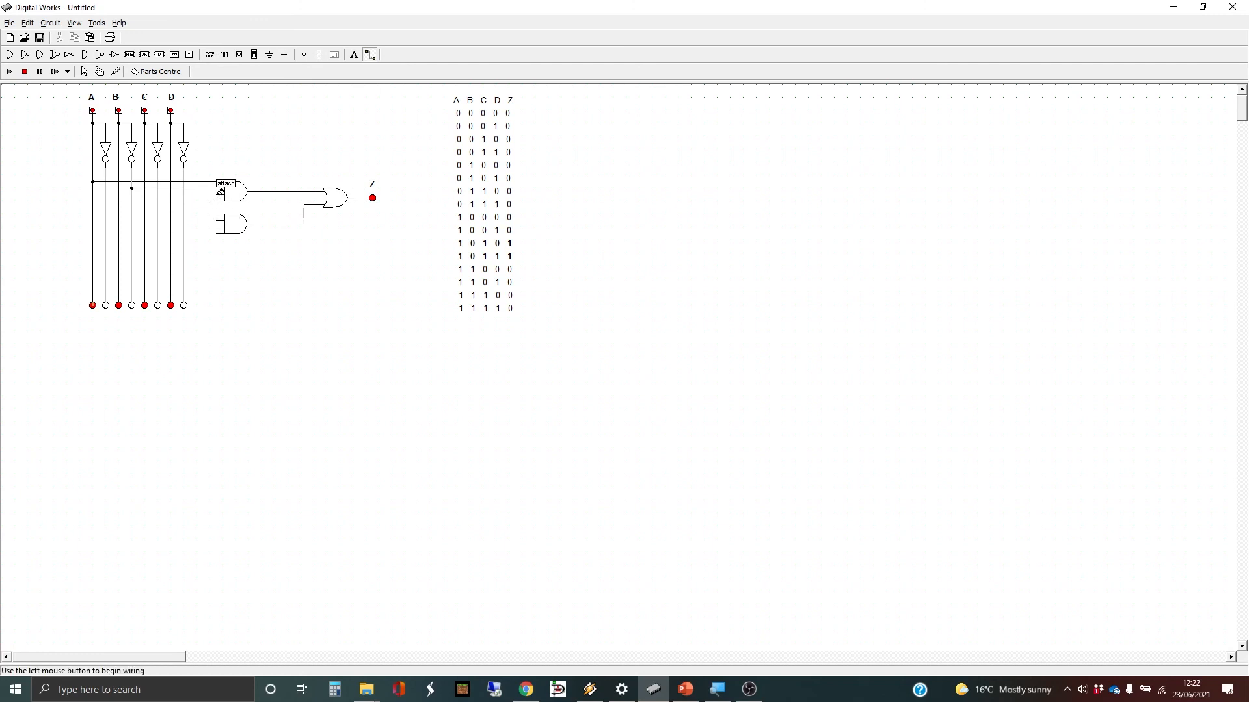
drag(220, 192, 144, 195)
drag(220, 199, 183, 201)
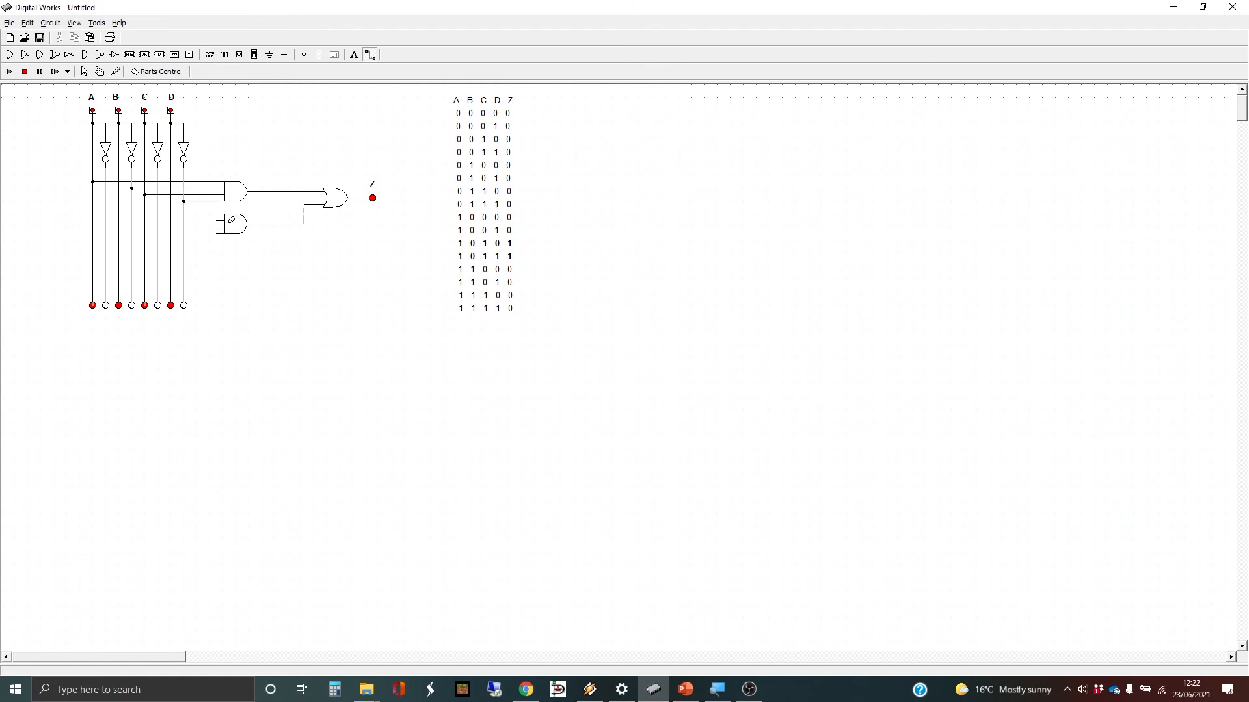
- Wire the lower AND gate's four inputs to the A, NOT B, C and D lines
drag(221, 211, 95, 212)
drag(217, 220, 133, 220)
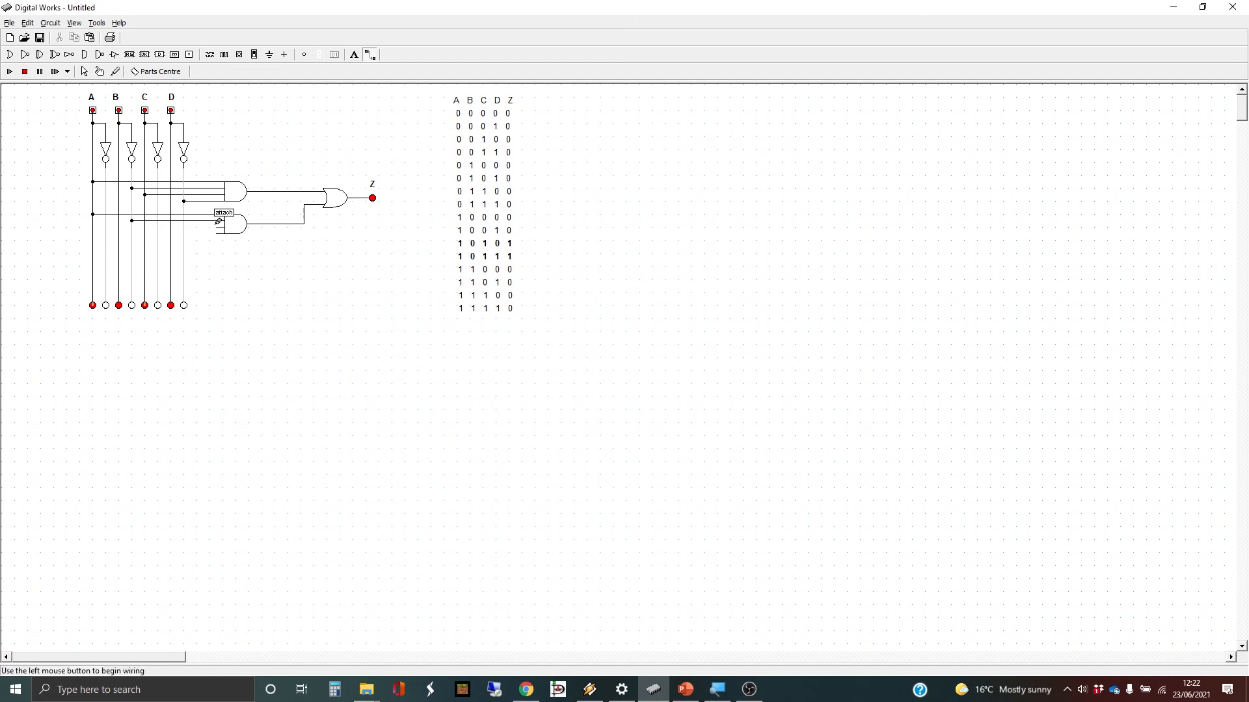
drag(221, 222, 144, 227)
drag(220, 230, 170, 233)
- Run the circuit, switch all inputs off, and test rows 0000 through 0011 by toggling C and D
click(9, 72)
click(99, 71)
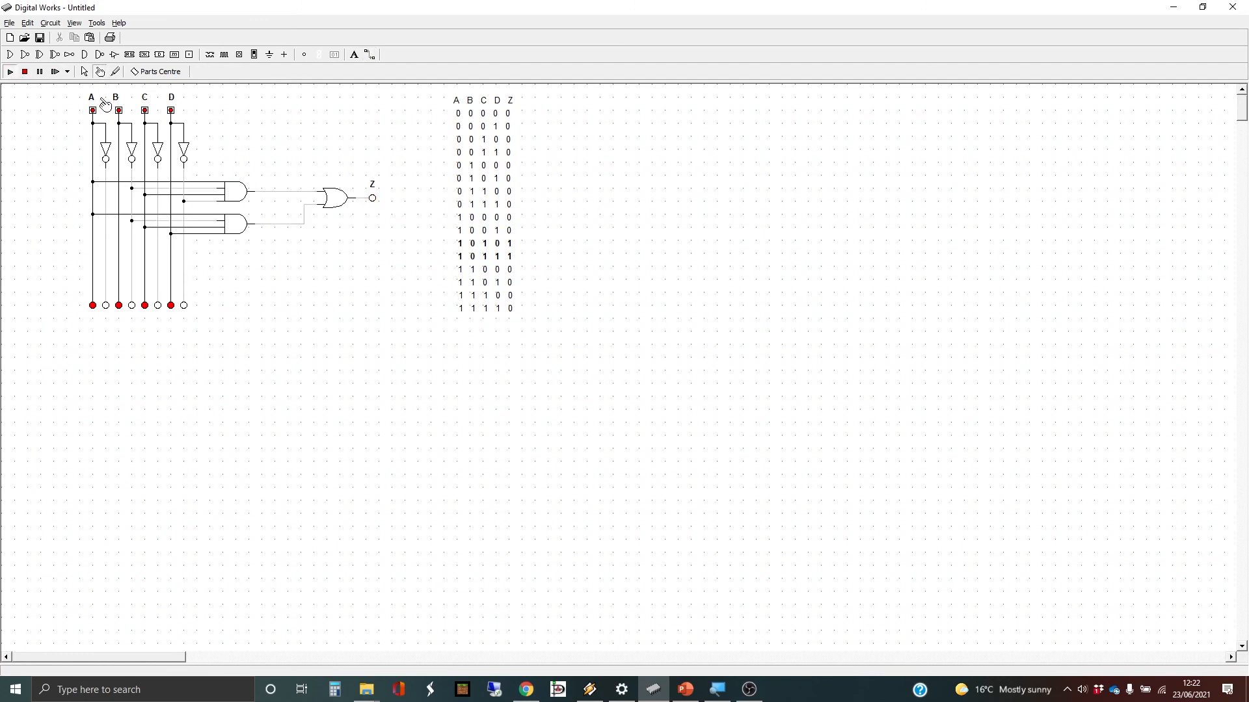
click(92, 111)
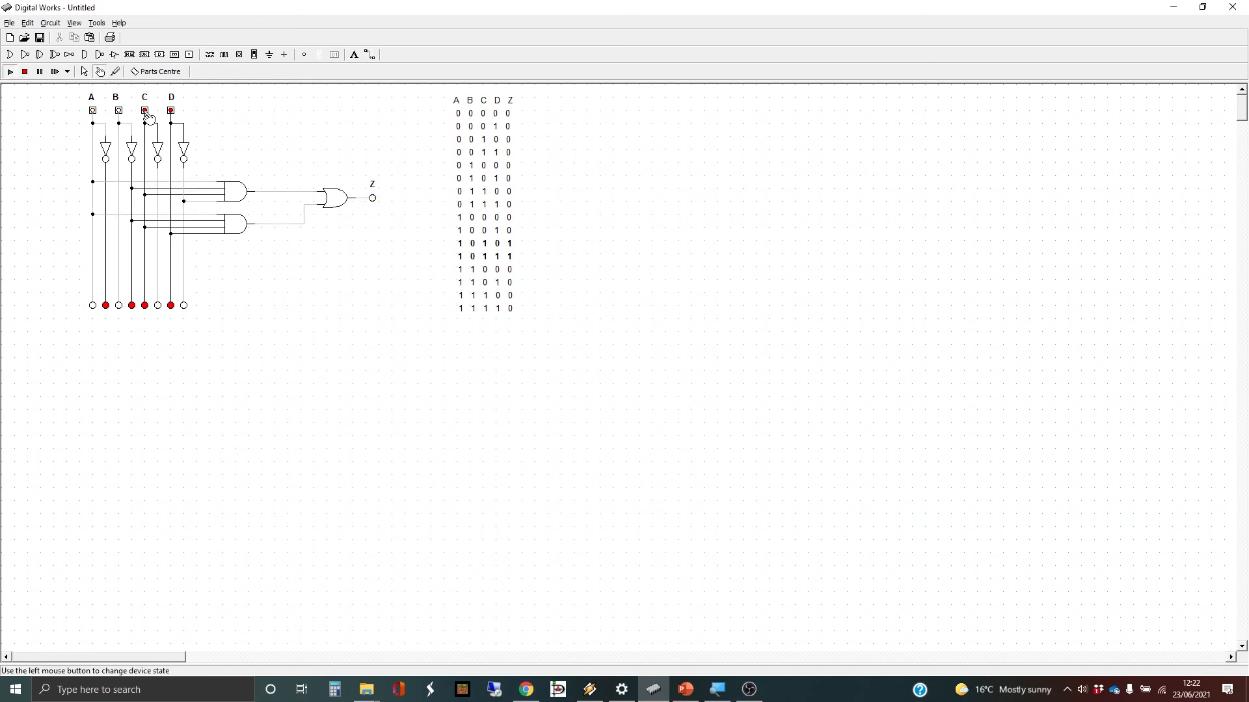
click(145, 111)
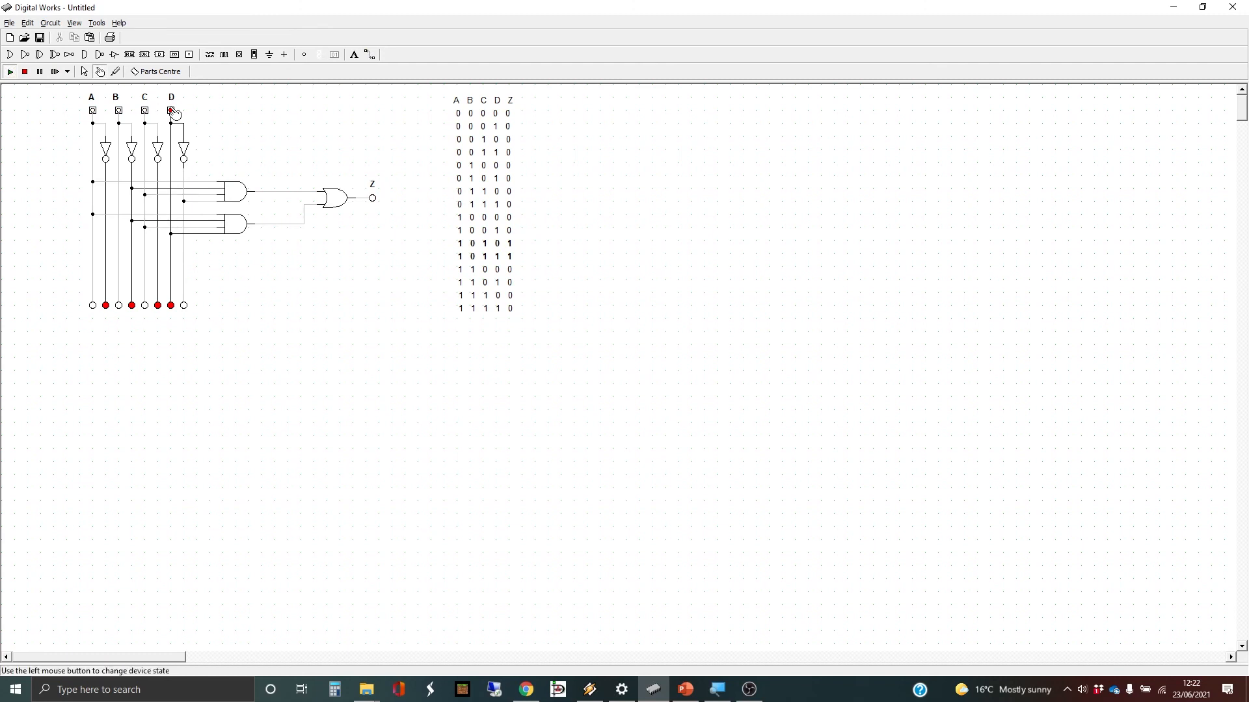
click(172, 112)
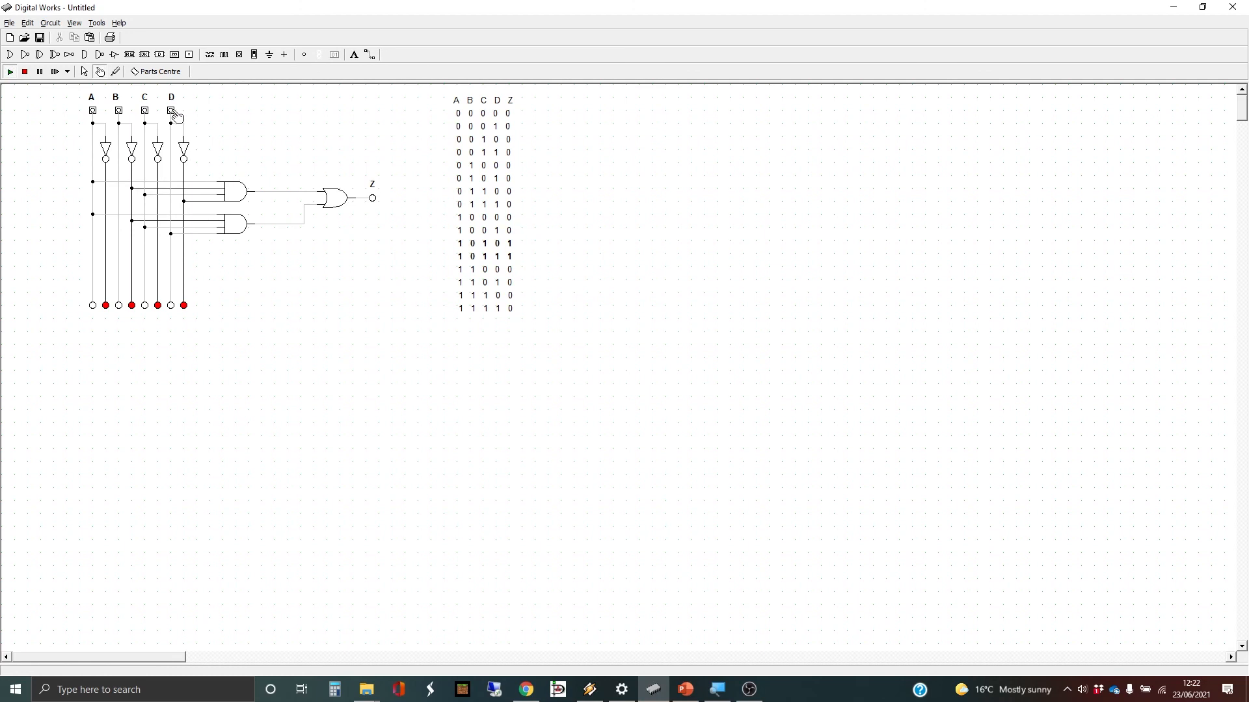
click(172, 112)
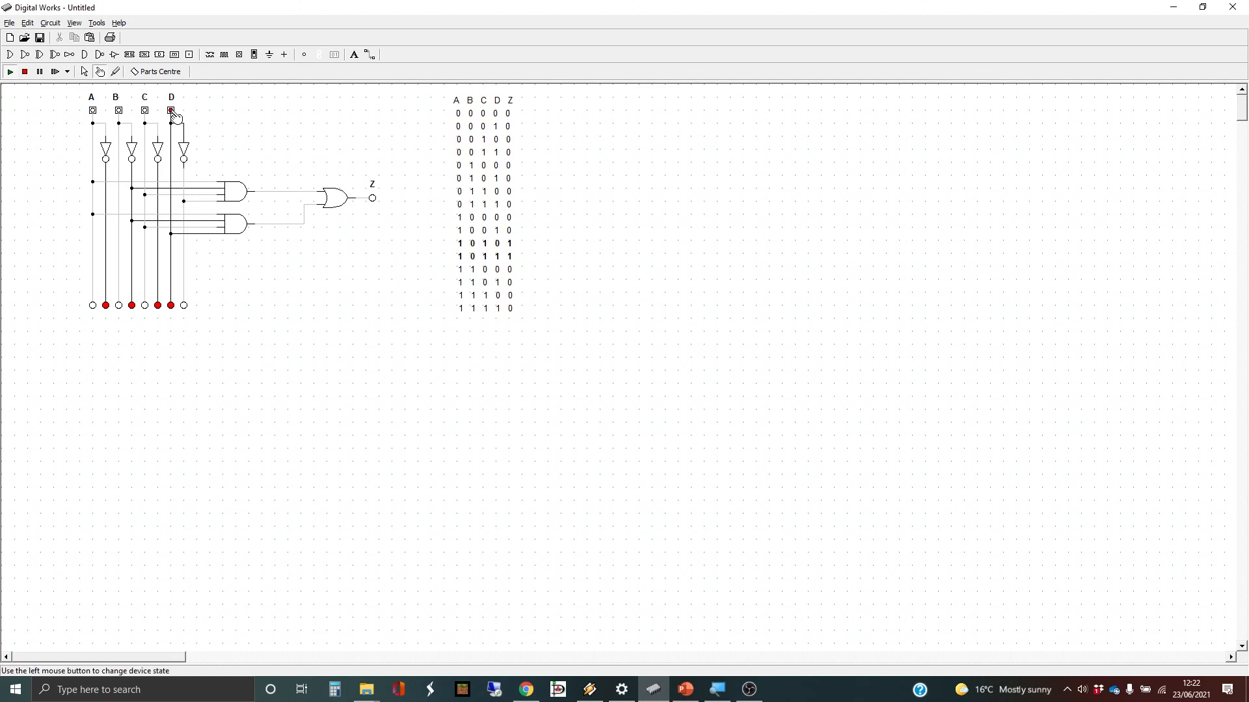
click(172, 112)
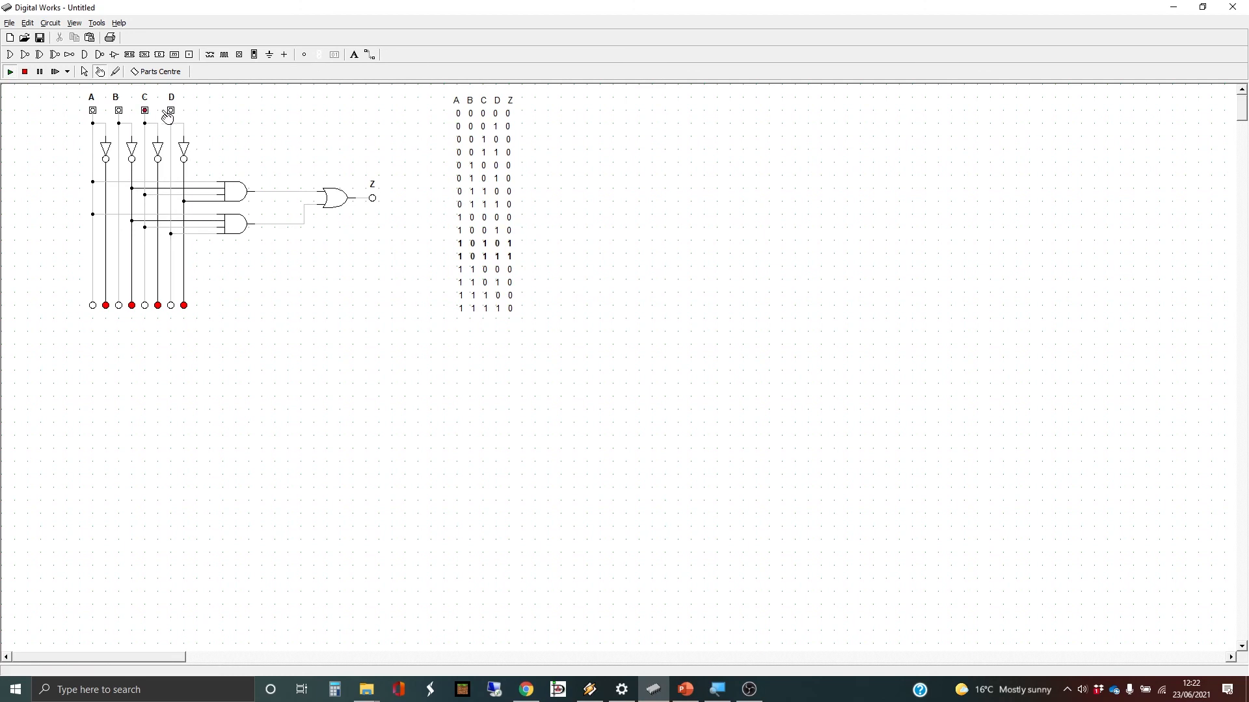
click(145, 111)
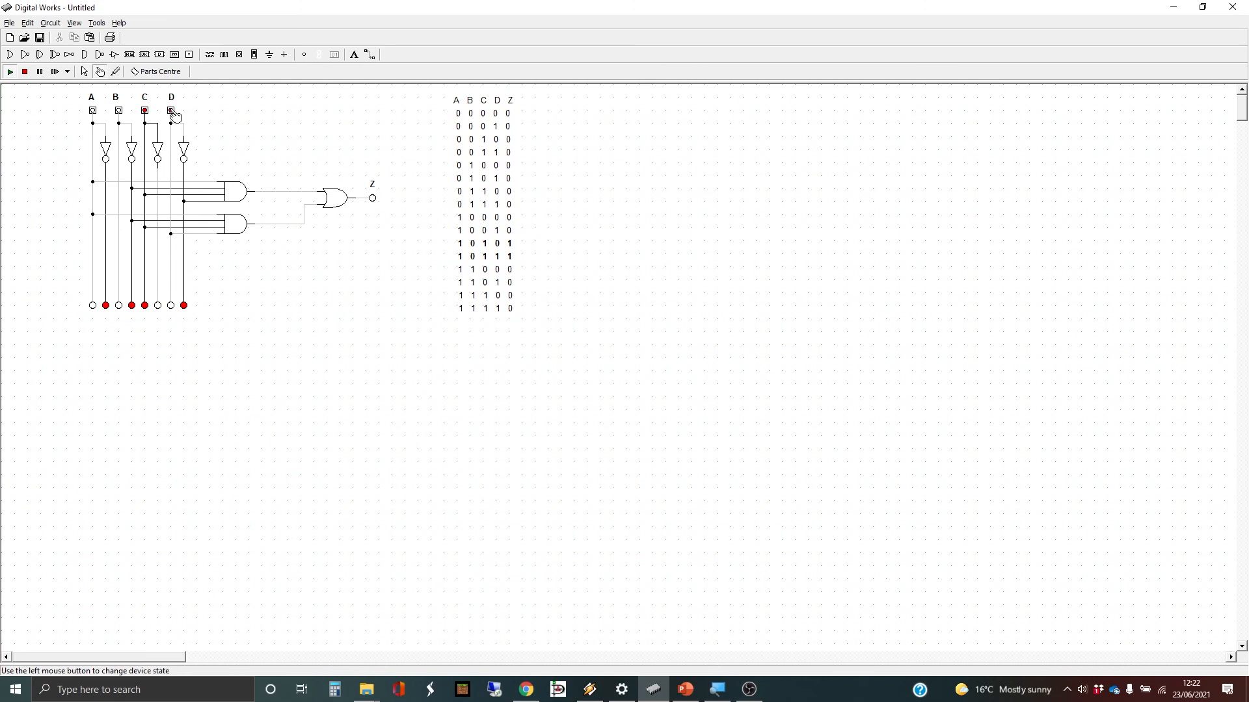
click(171, 111)
click(172, 112)
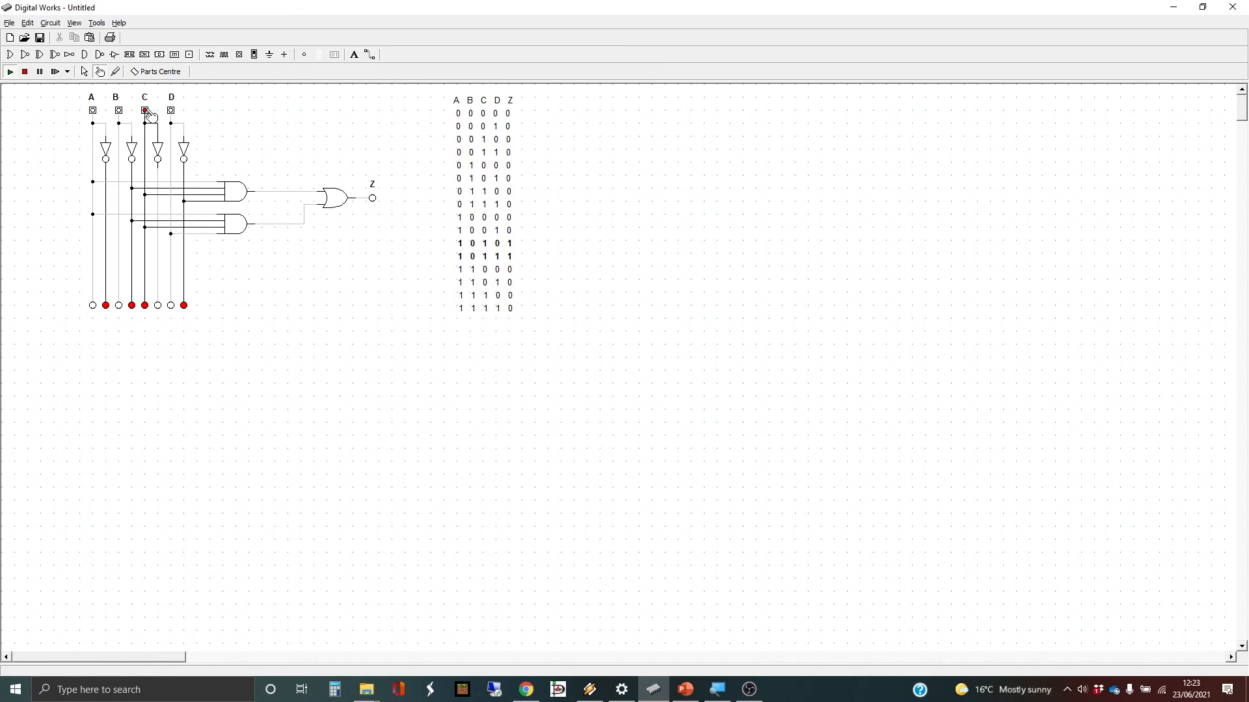
click(145, 111)
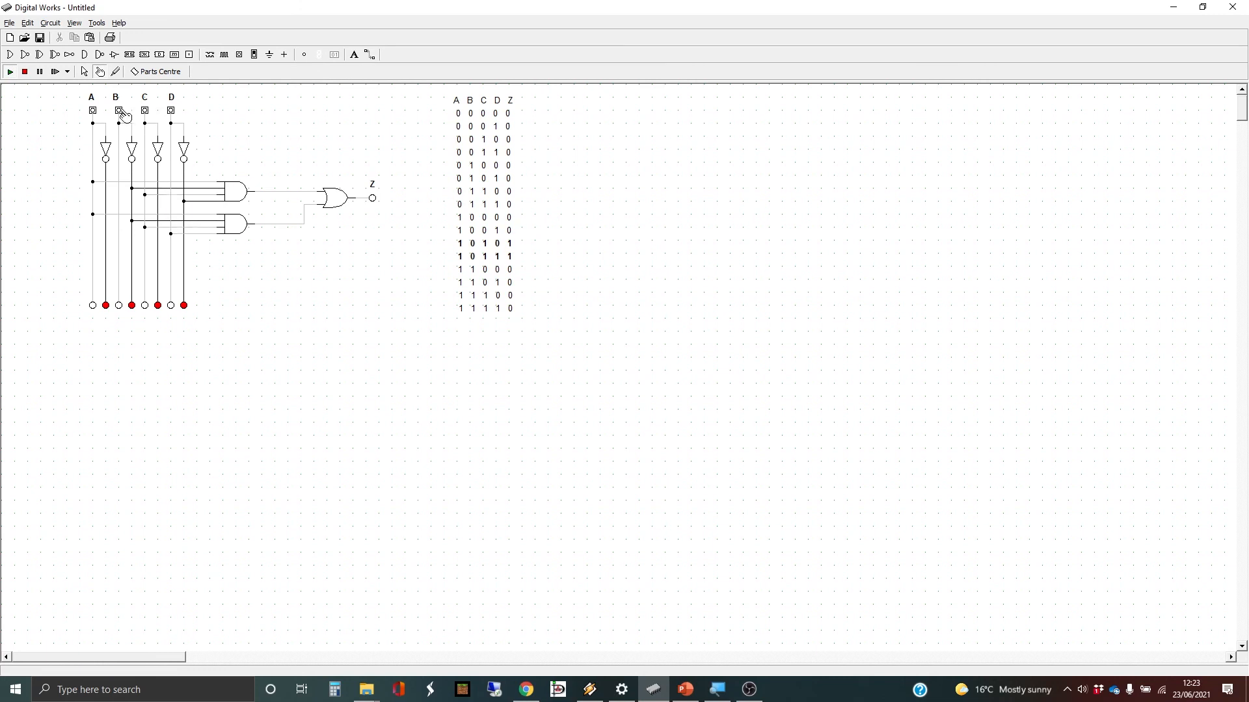
- Turn B on to test rows 0100 to 0111, then set the inputs for row 1000
click(120, 112)
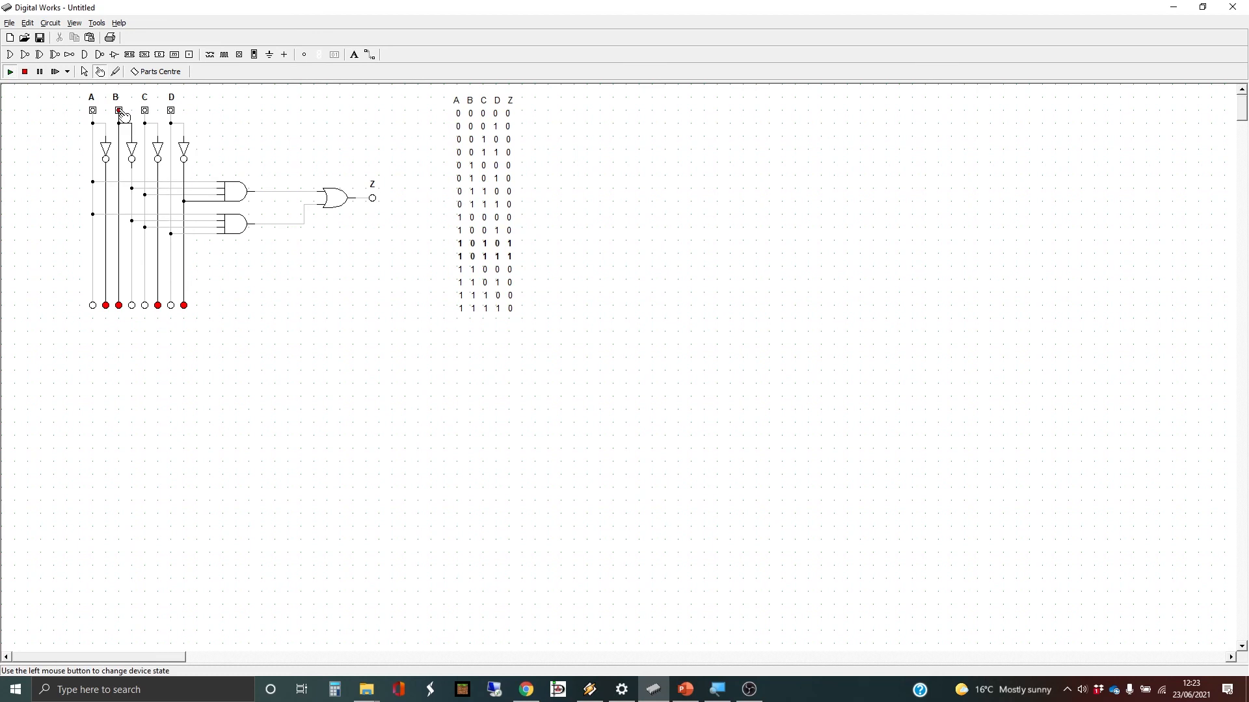
click(172, 112)
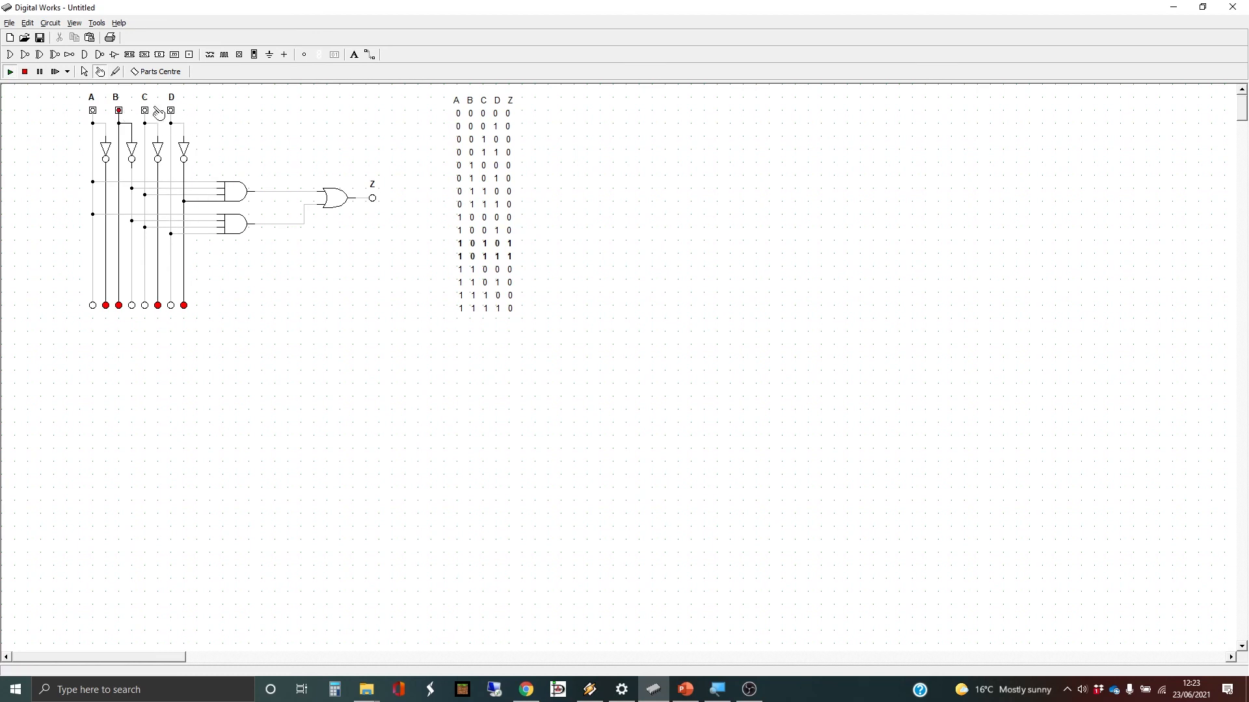
click(147, 112)
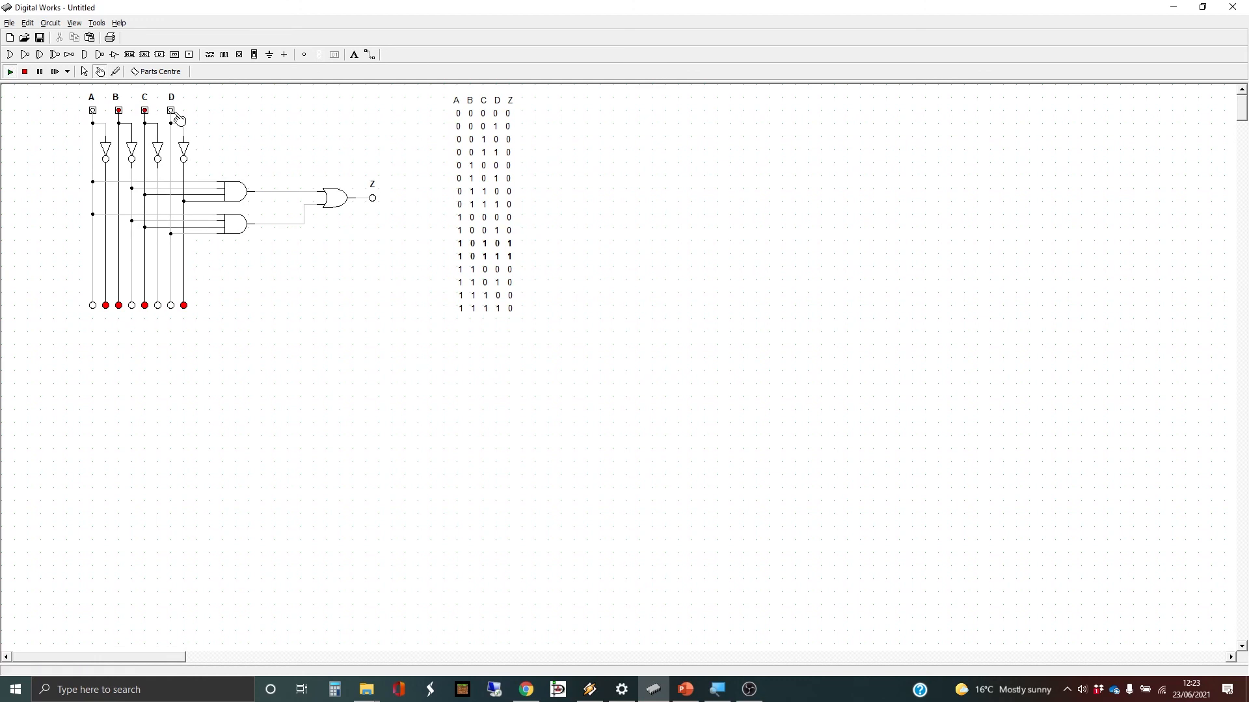
click(94, 112)
click(121, 111)
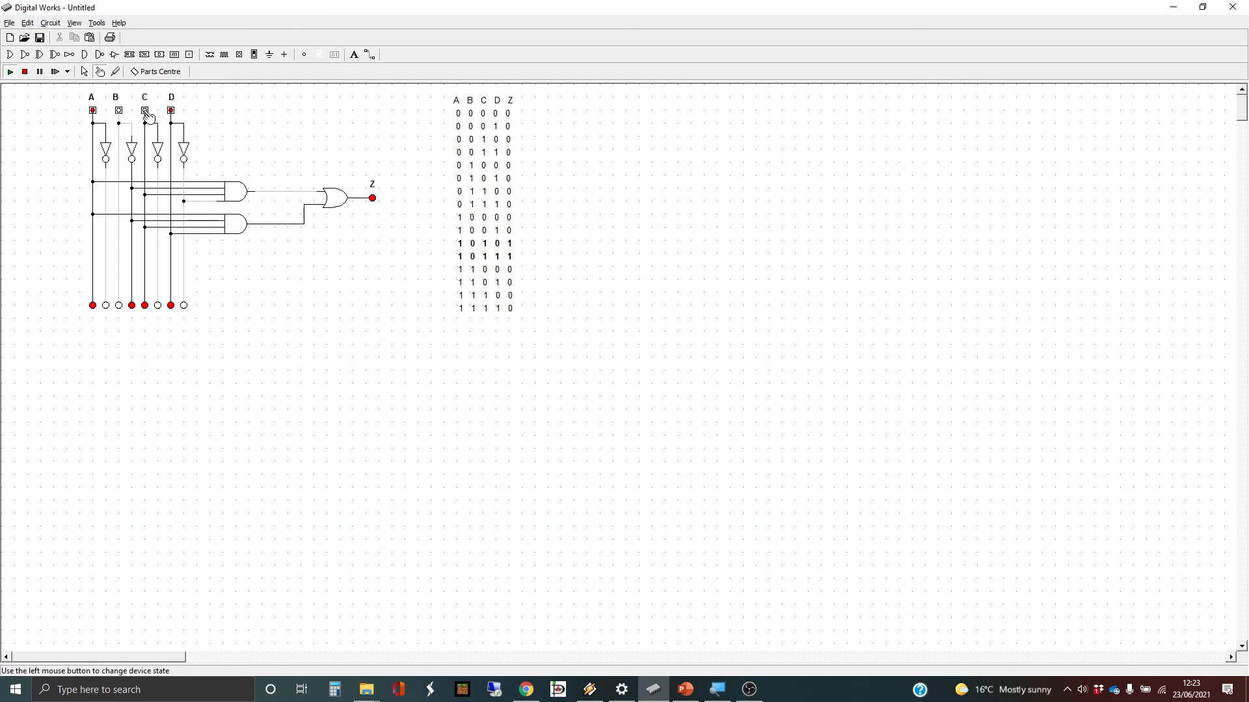
click(146, 112)
click(173, 112)
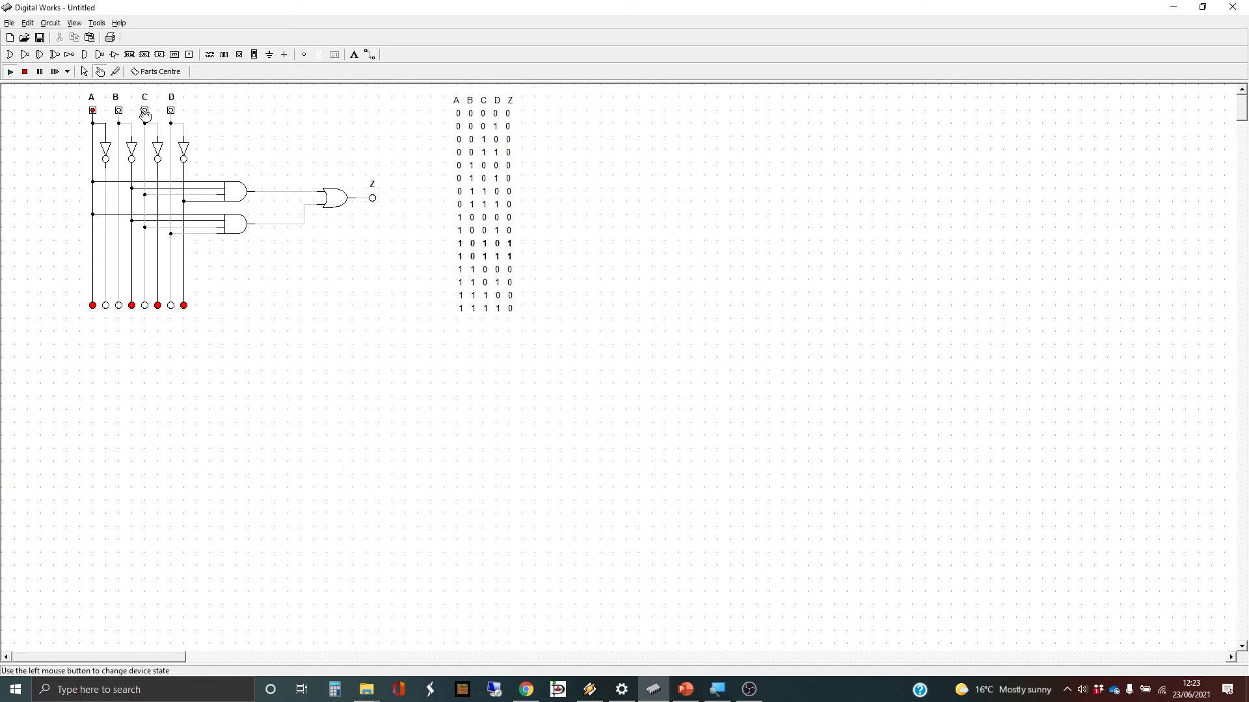
- Test rows 1010 through 1111, checking Z against the truth table each time
click(148, 112)
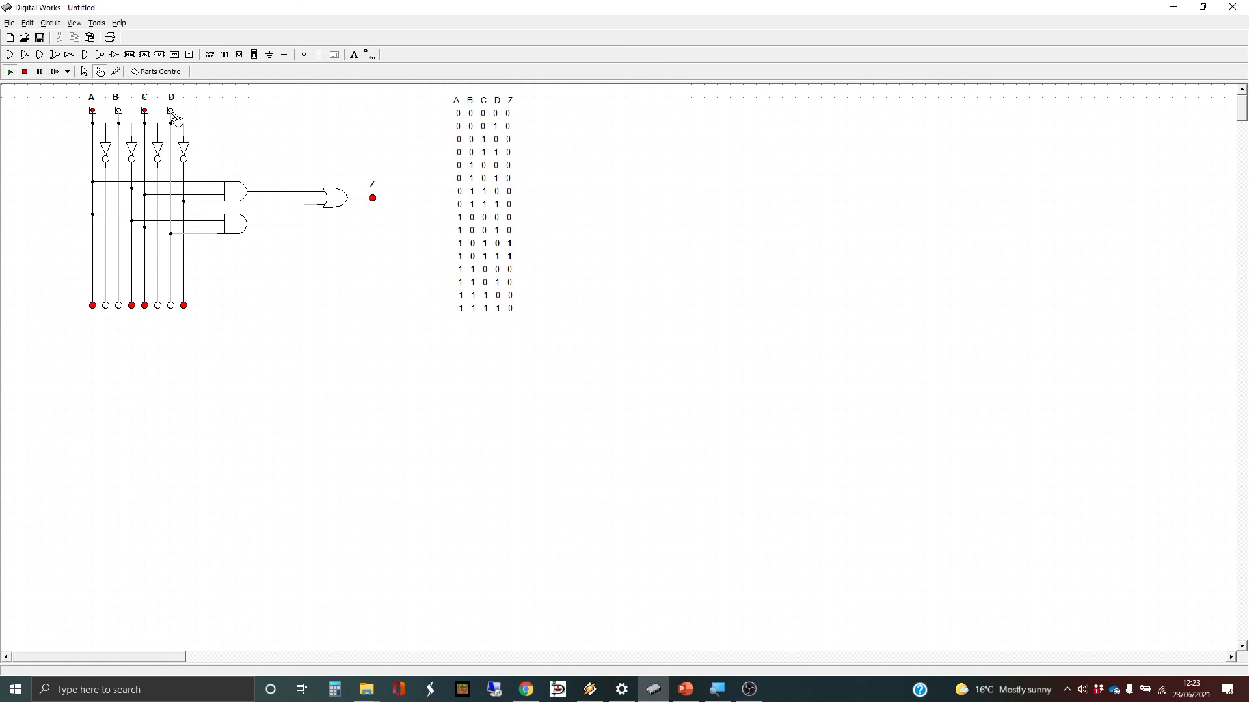
click(172, 113)
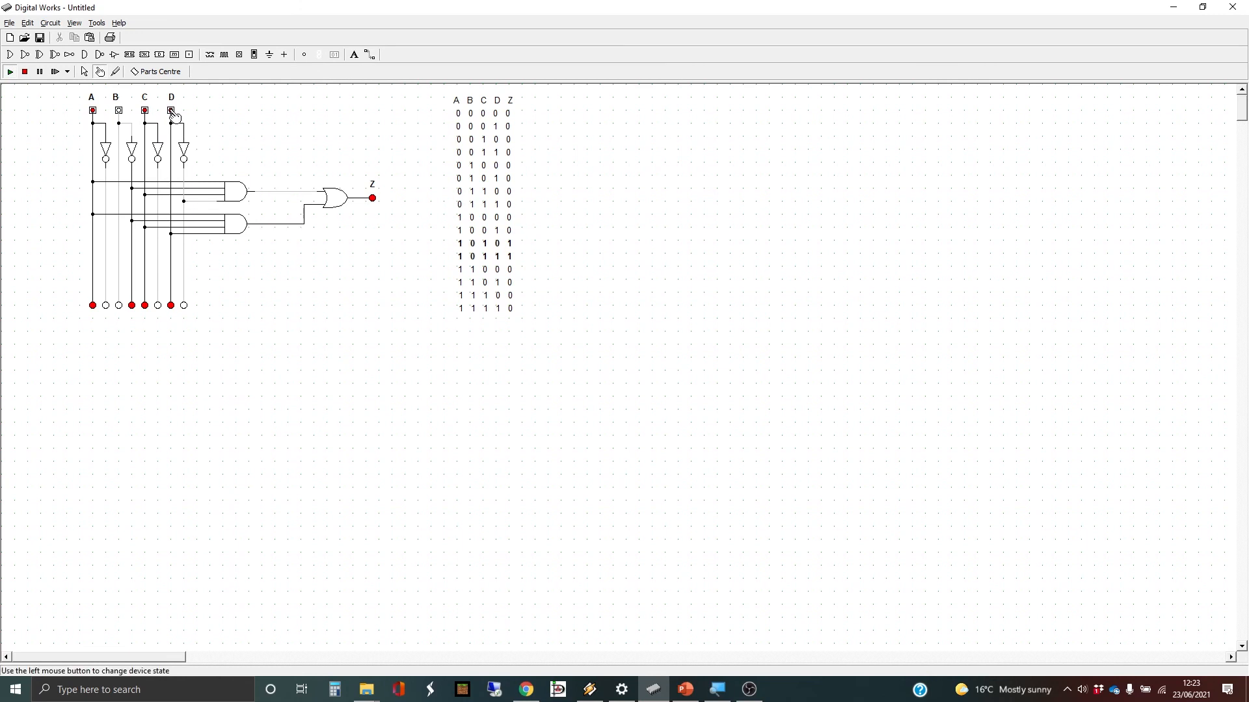
click(171, 112)
click(145, 112)
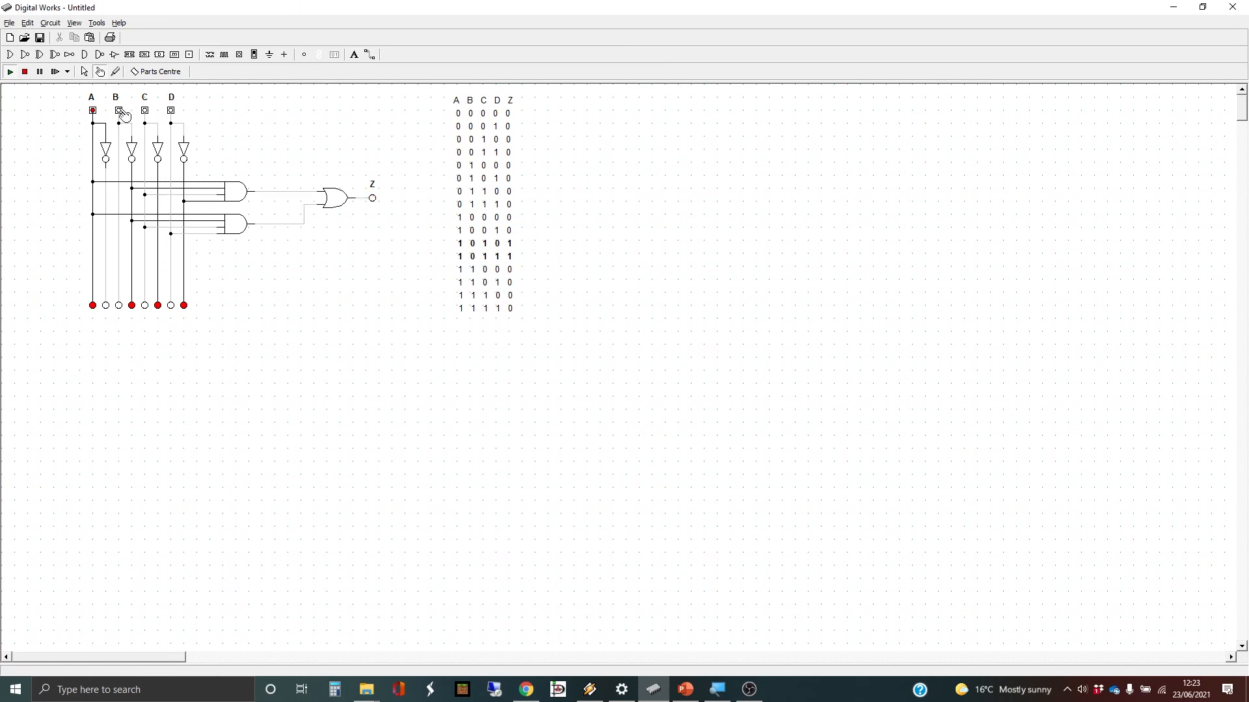
click(122, 113)
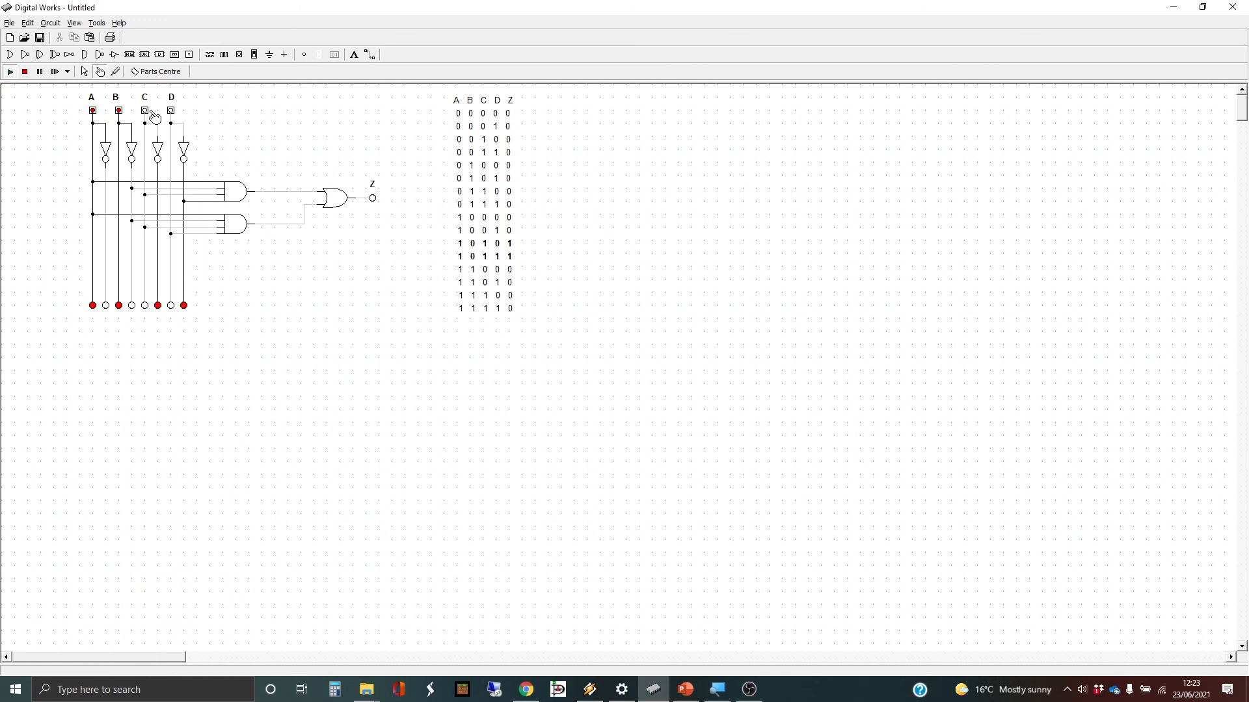
click(172, 112)
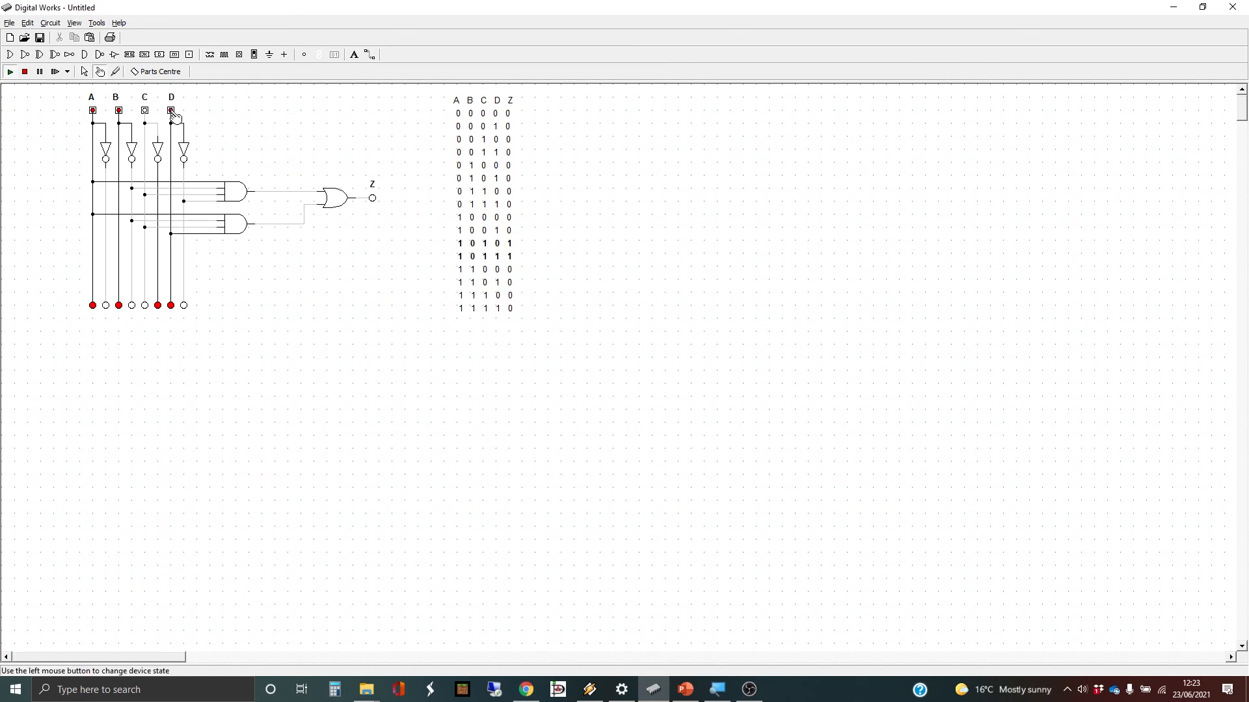
click(172, 112)
click(145, 112)
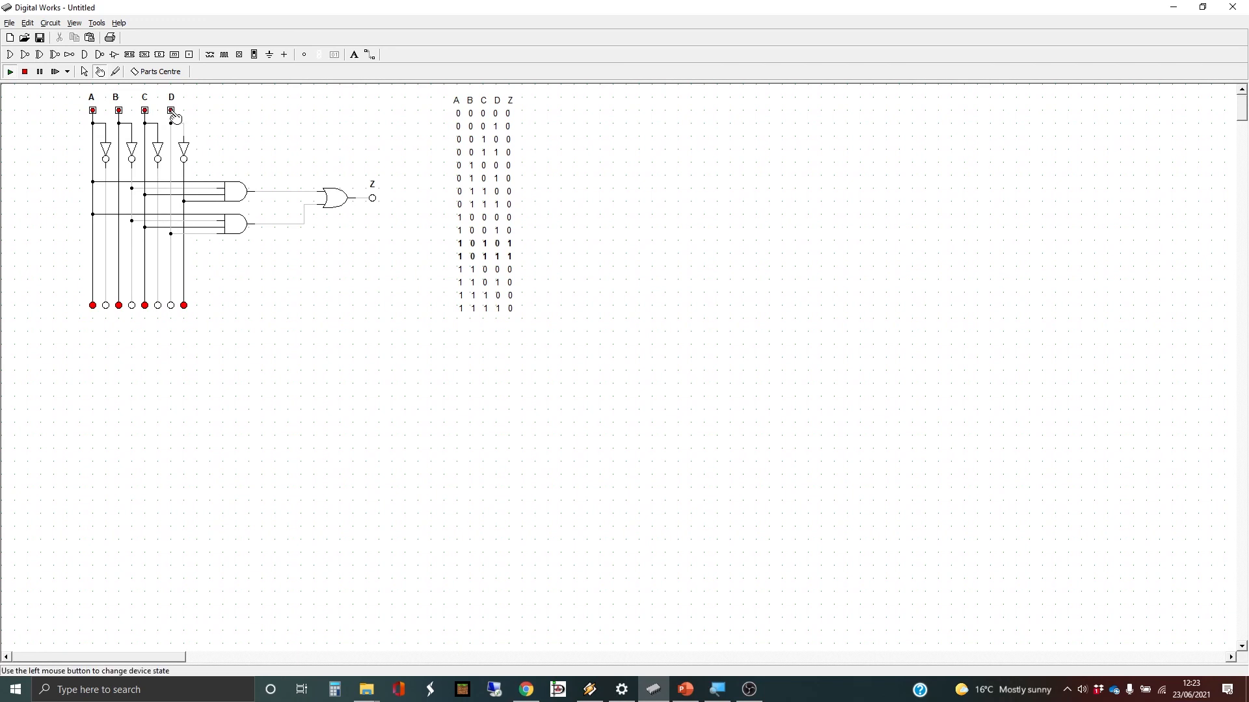
click(173, 113)
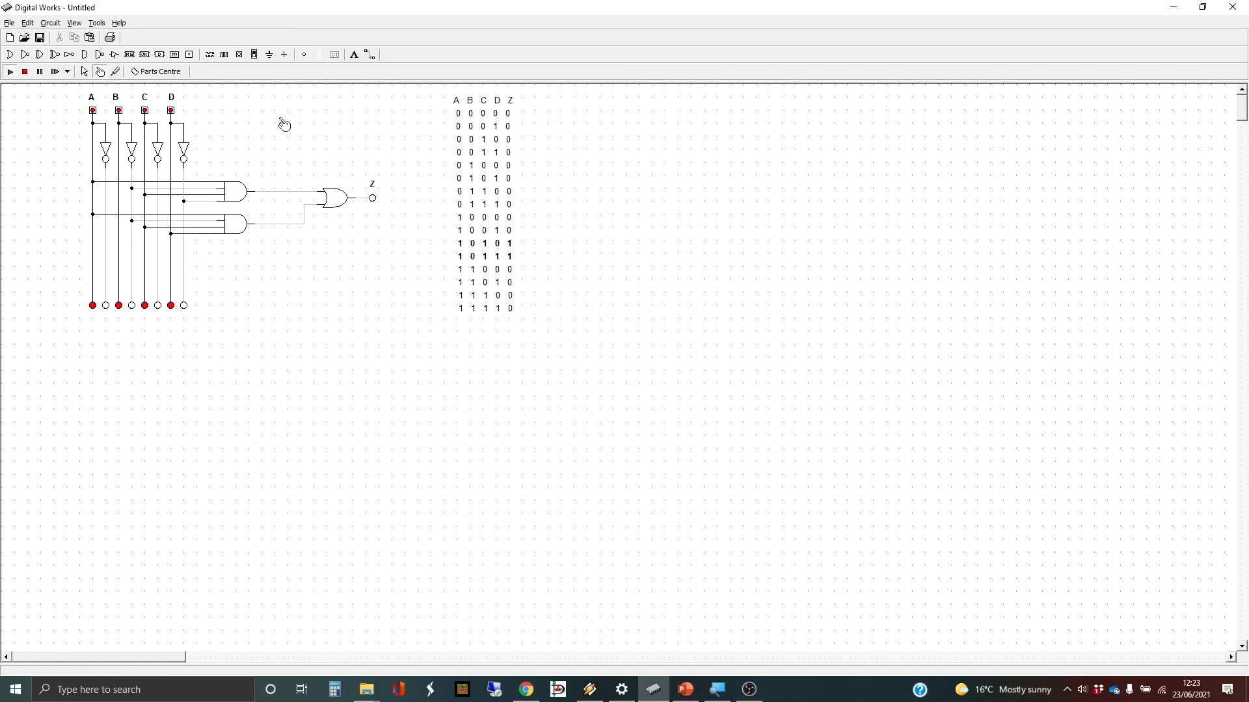